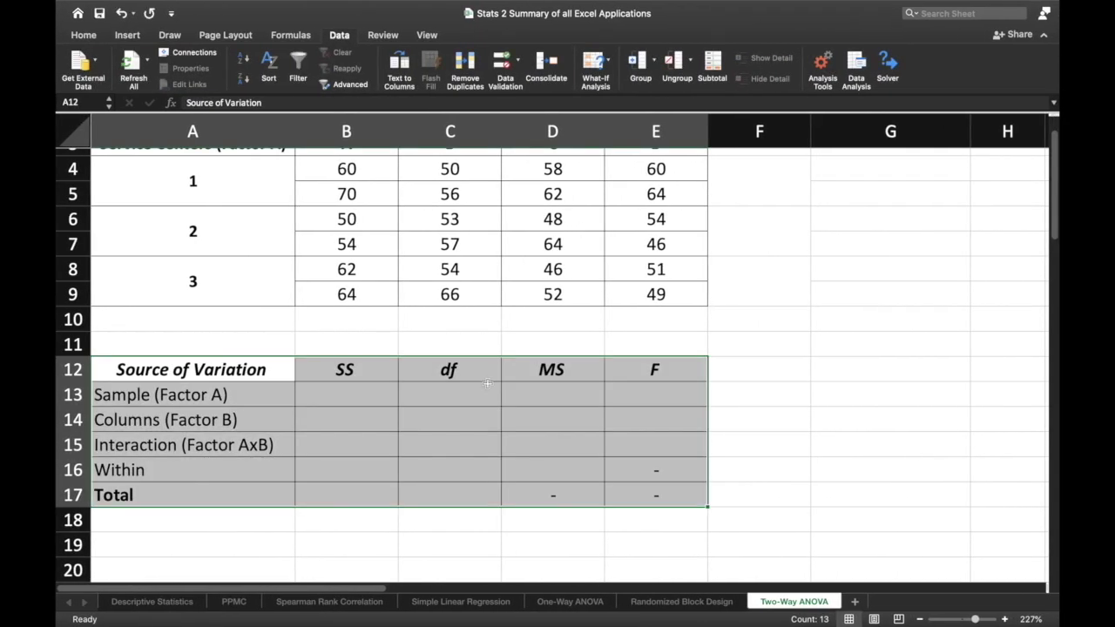
# Step: Fill the df column with 2 for Sample (Factor A), 3 for Columns (Factor B), 6 for Interaction and 12 for Within
pyautogui.click(458, 397)
pyautogui.write('2')
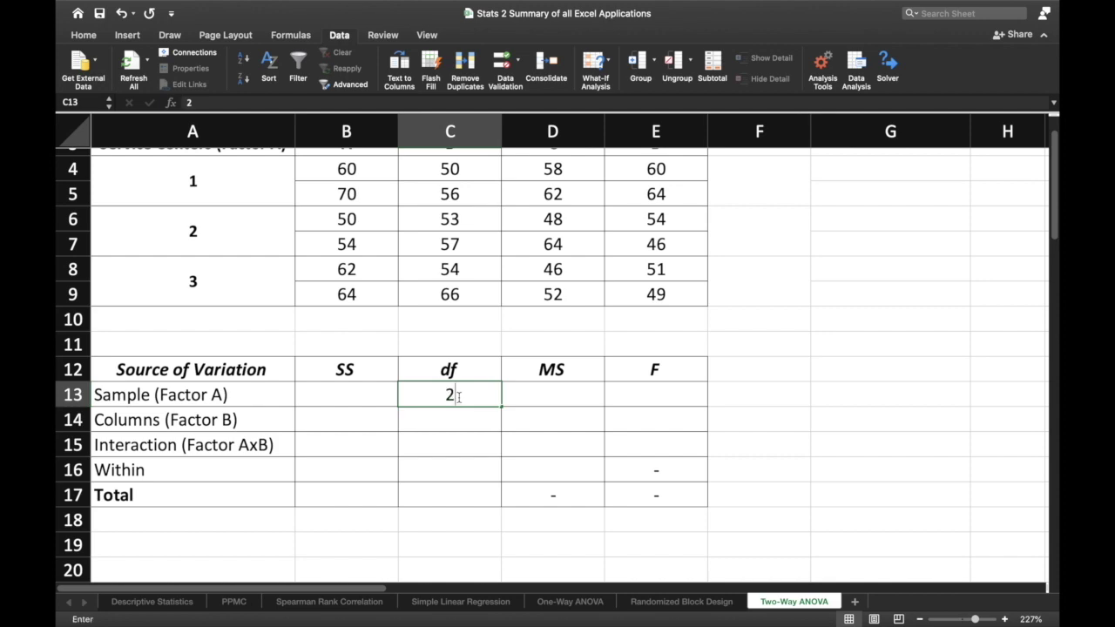
pyautogui.press('Return')
pyautogui.write('3')
pyautogui.press('Return')
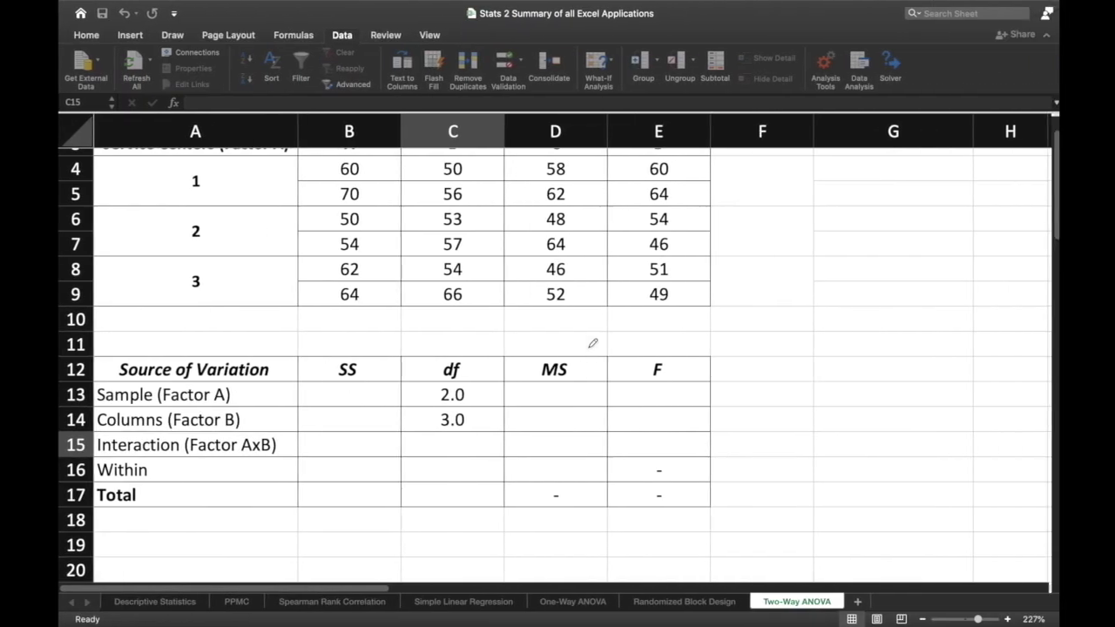
pyautogui.write('6')
pyautogui.press('Return')
pyautogui.write('12')
pyautogui.press('Return')
# Step: Calculate the total degrees of freedom in C17 with SUM over C13:C16
pyautogui.write('=SUM')
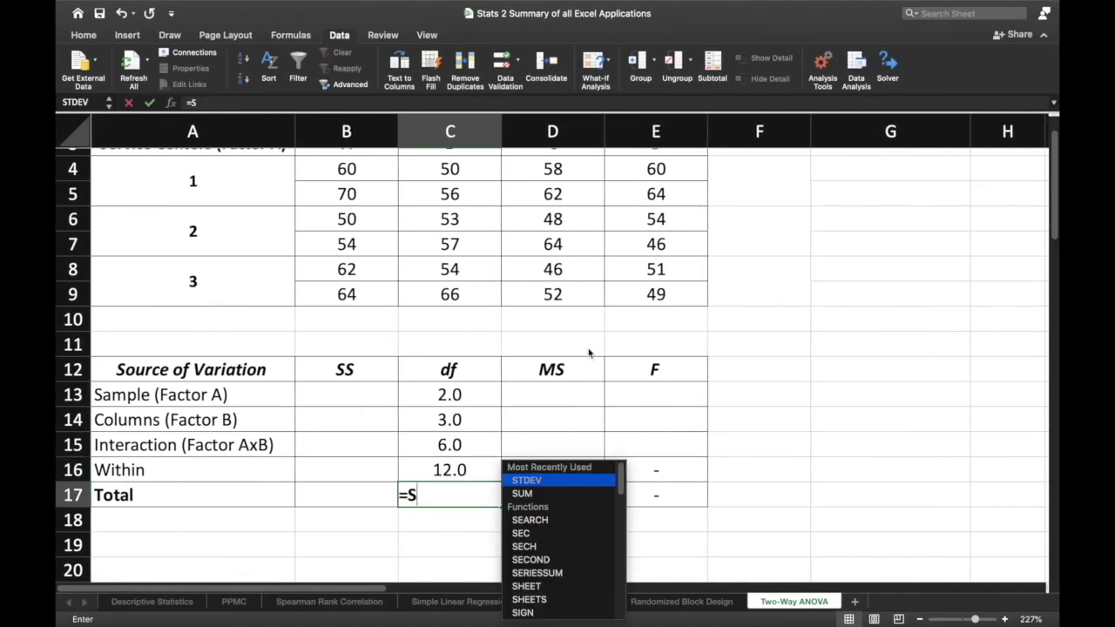
pyautogui.doubleClick(551, 481)
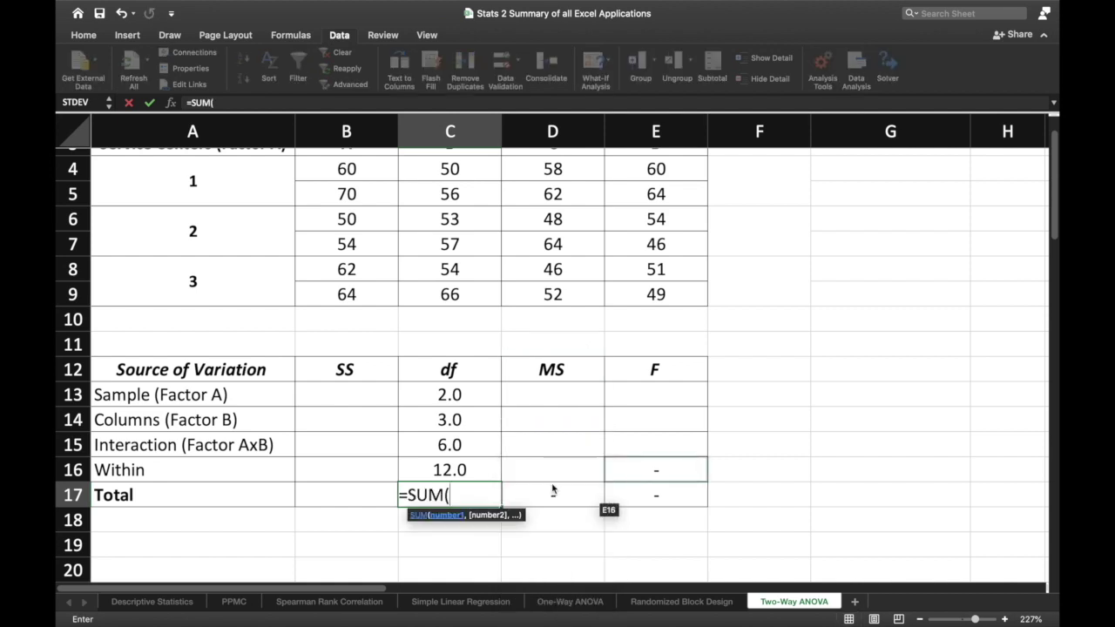
pyautogui.moveTo(473, 396); pyautogui.dragTo(471, 469)
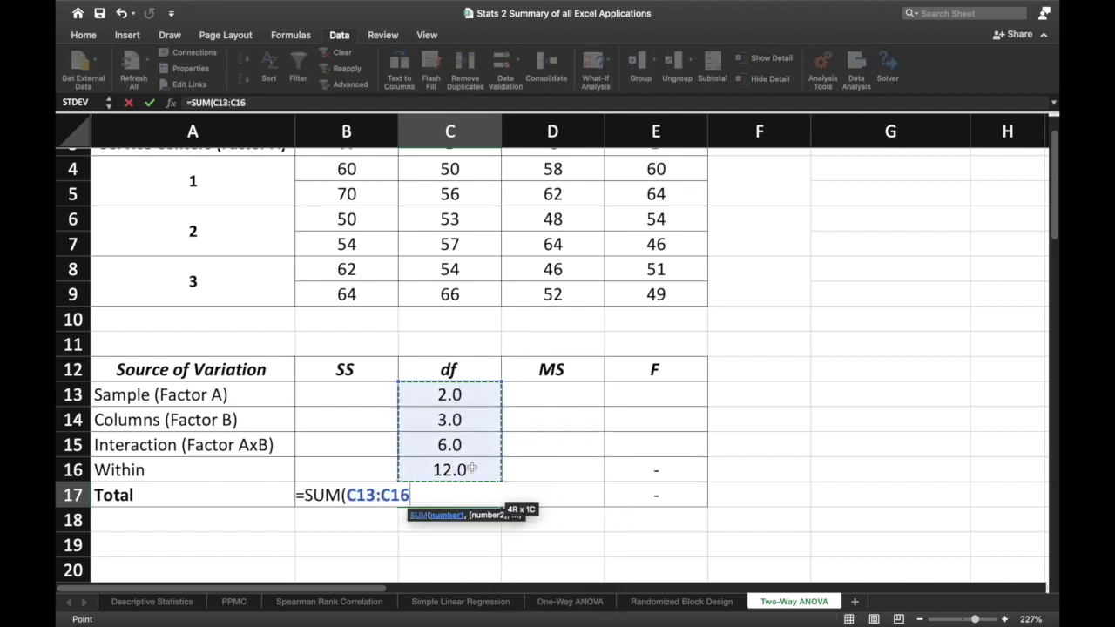
pyautogui.press('Return')
pyautogui.press('Up')
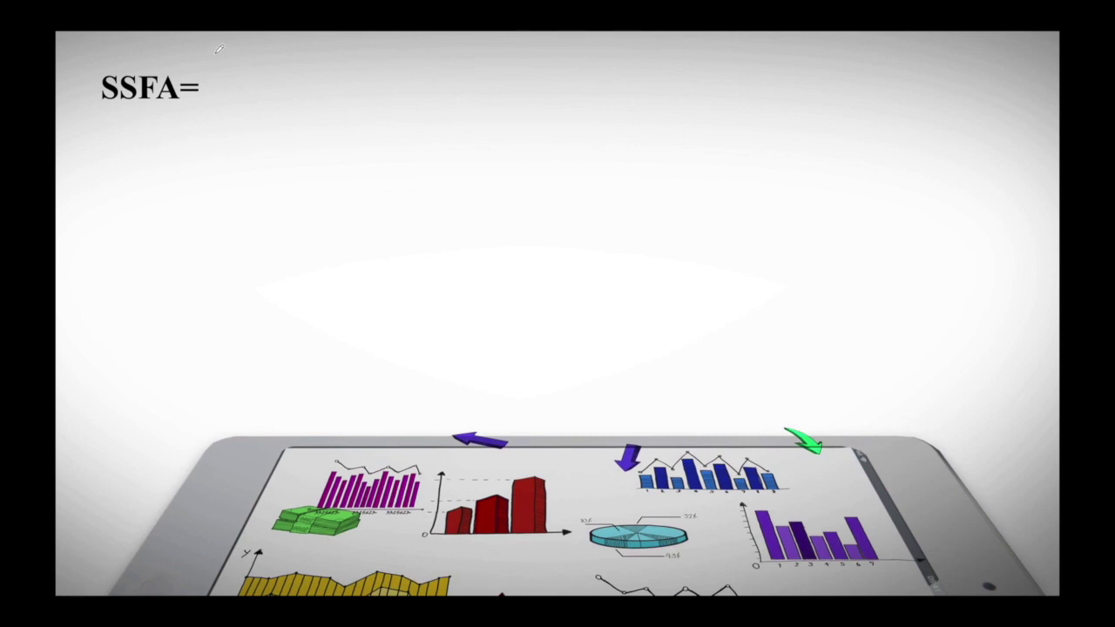
pyautogui.moveTo(211, 62); pyautogui.dragTo(291, 69)
pyautogui.moveTo(306, 60)
pyautogui.mouseDown()
pyautogui.moveTo(361, 72)
pyautogui.moveTo(459, 67)
pyautogui.moveTo(453, 79)
pyautogui.mouseUp()
pyautogui.moveTo(213, 86)
pyautogui.mouseDown()
pyautogui.moveTo(222, 96)
pyautogui.moveTo(212, 95)
pyautogui.moveTo(311, 80)
pyautogui.moveTo(315, 93)
pyautogui.moveTo(345, 87)
pyautogui.mouseUp()
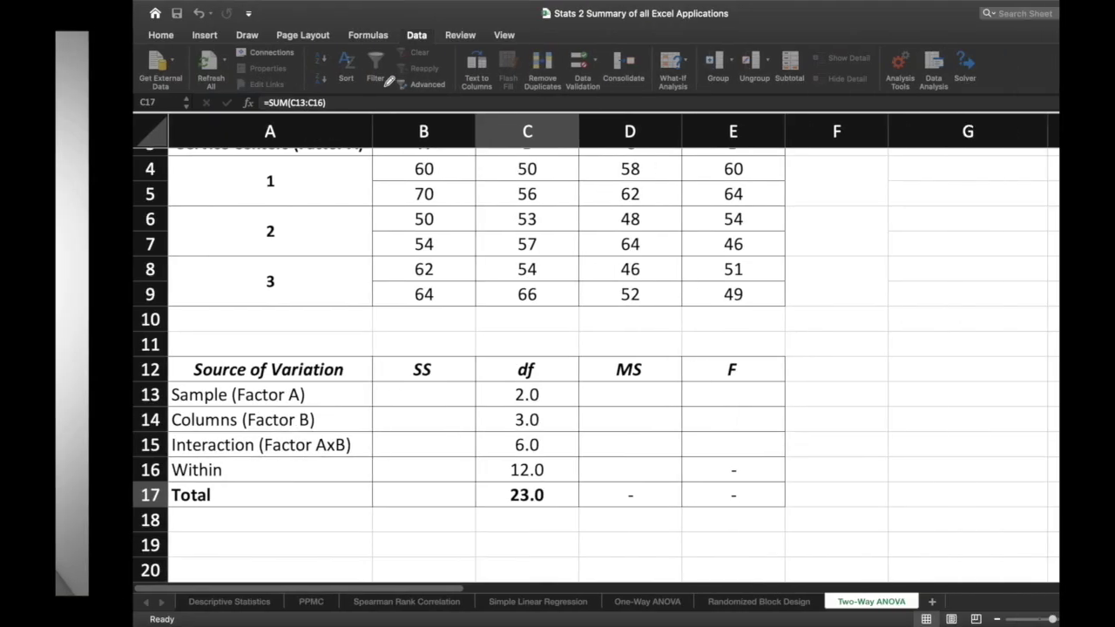
pyautogui.scroll(3, 911, 351)
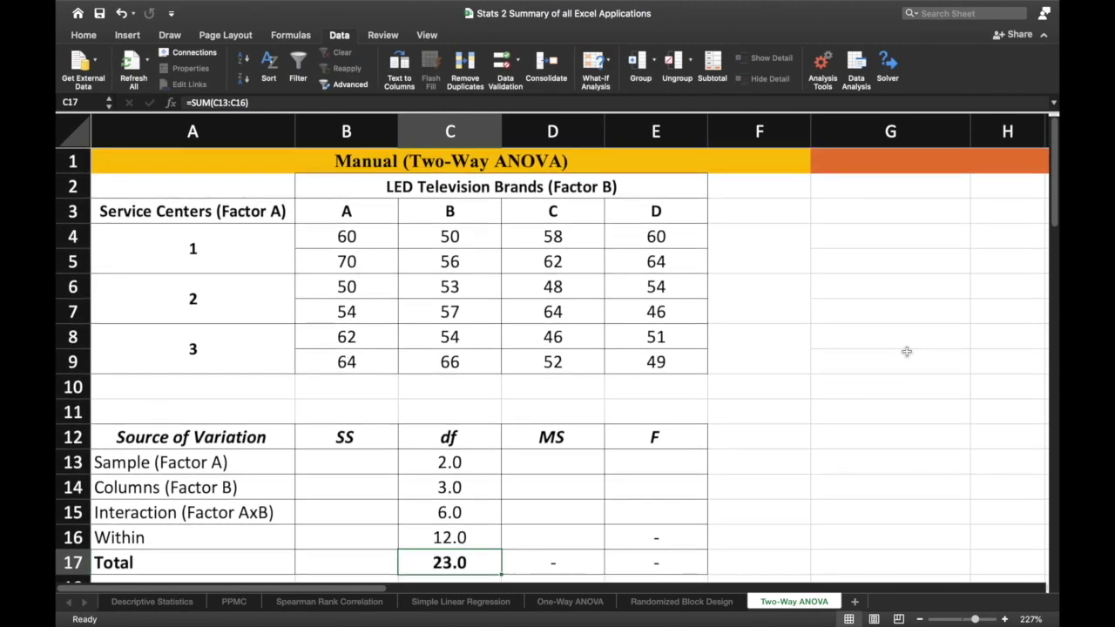
pyautogui.click(784, 251)
pyautogui.moveTo(72, 236); pyautogui.dragTo(70, 357)
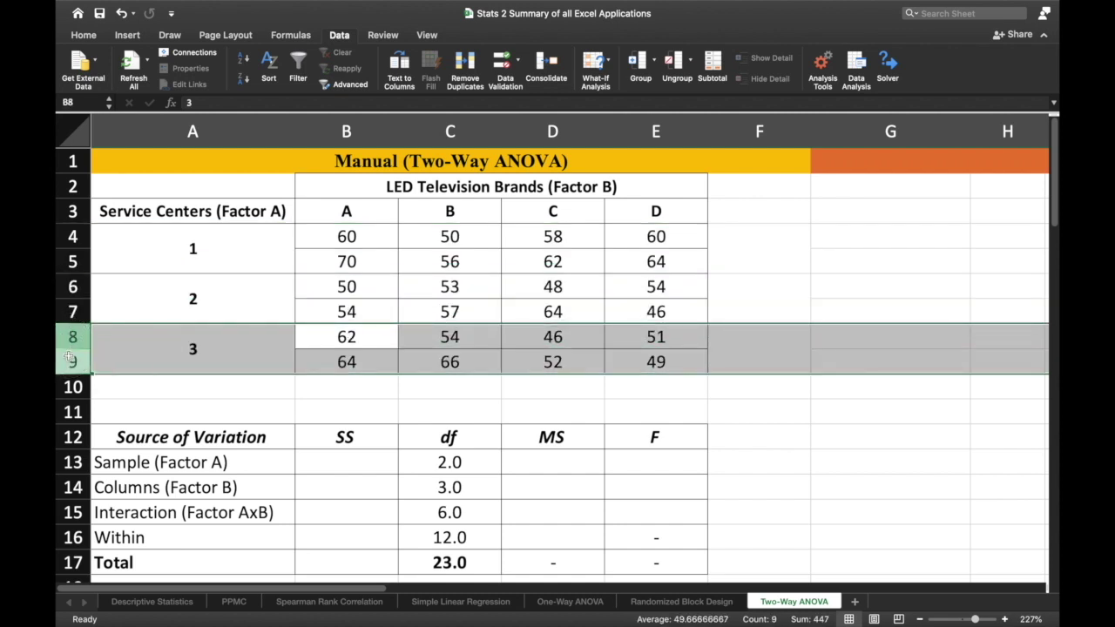
pyautogui.click(795, 246)
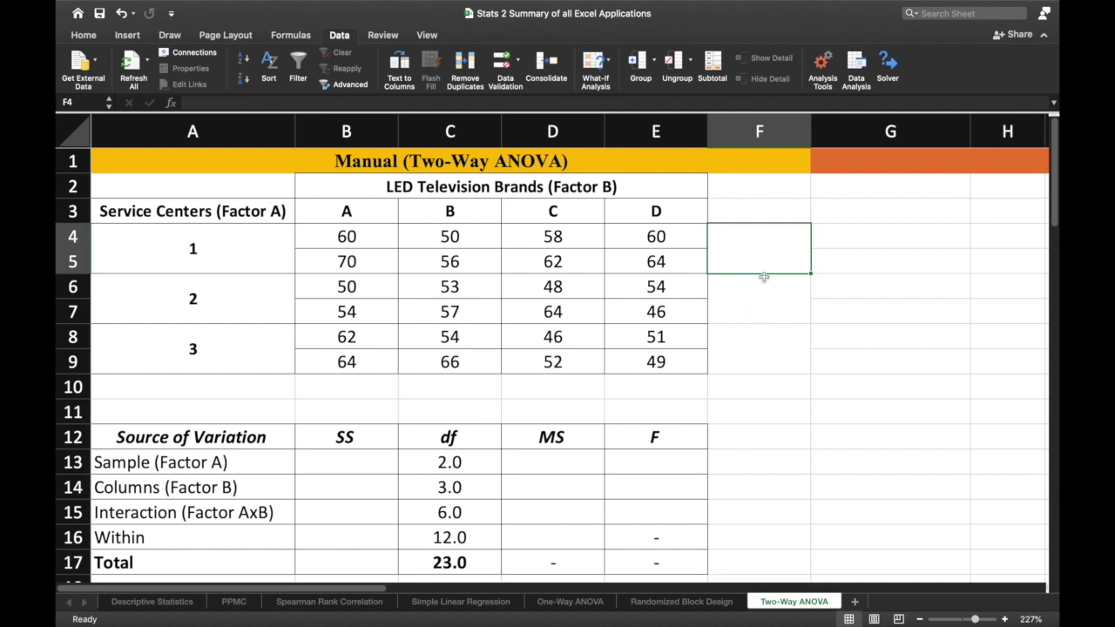
pyautogui.click(754, 130)
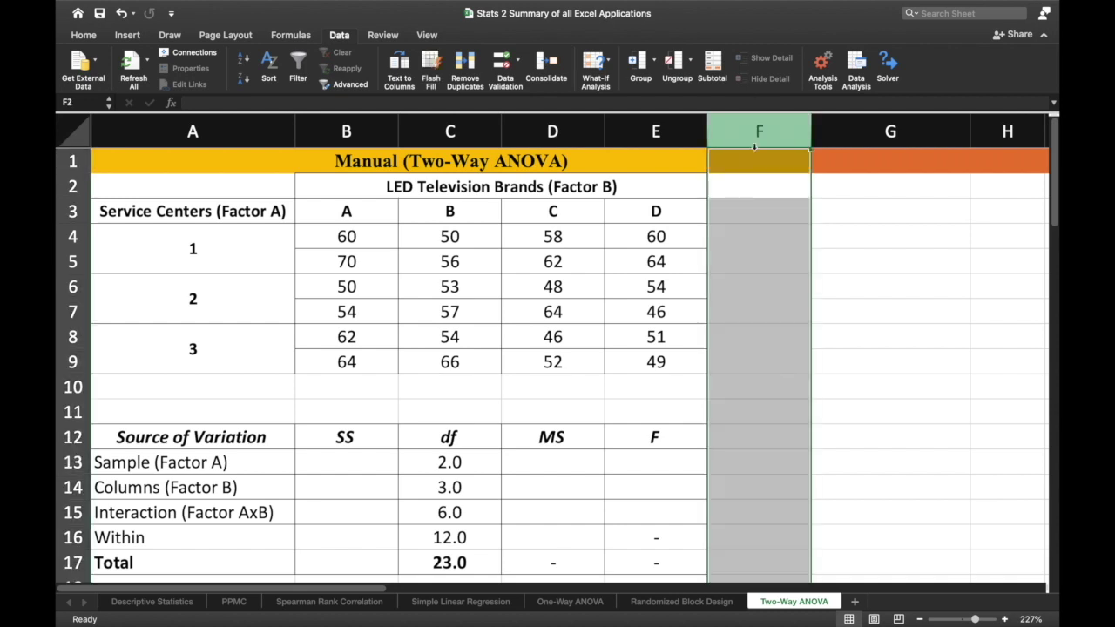
pyautogui.click(751, 248)
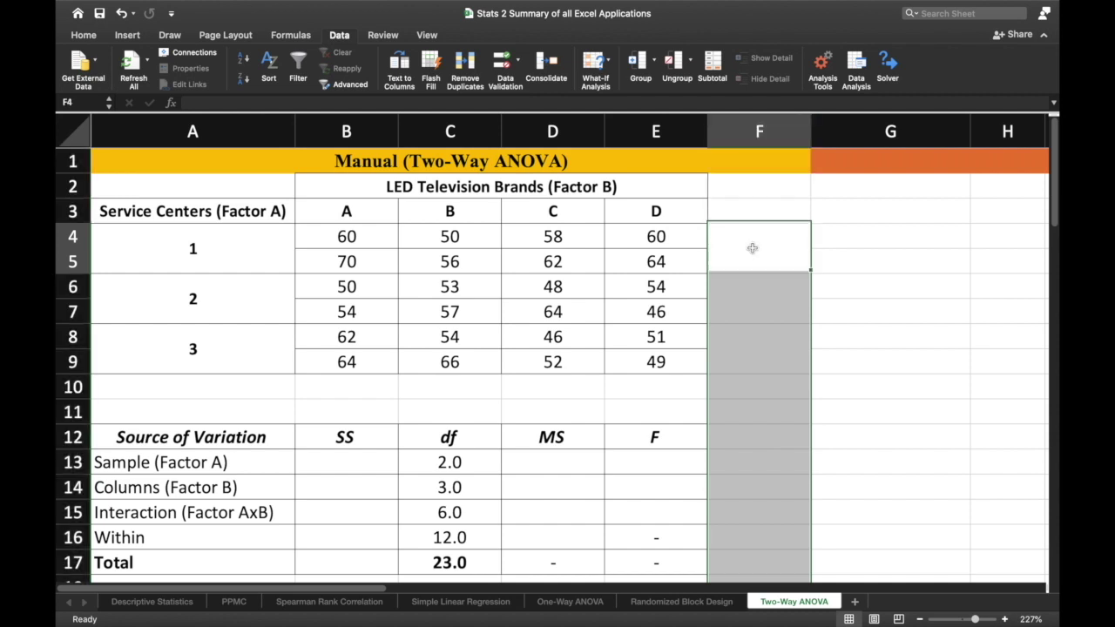
pyautogui.click(760, 292)
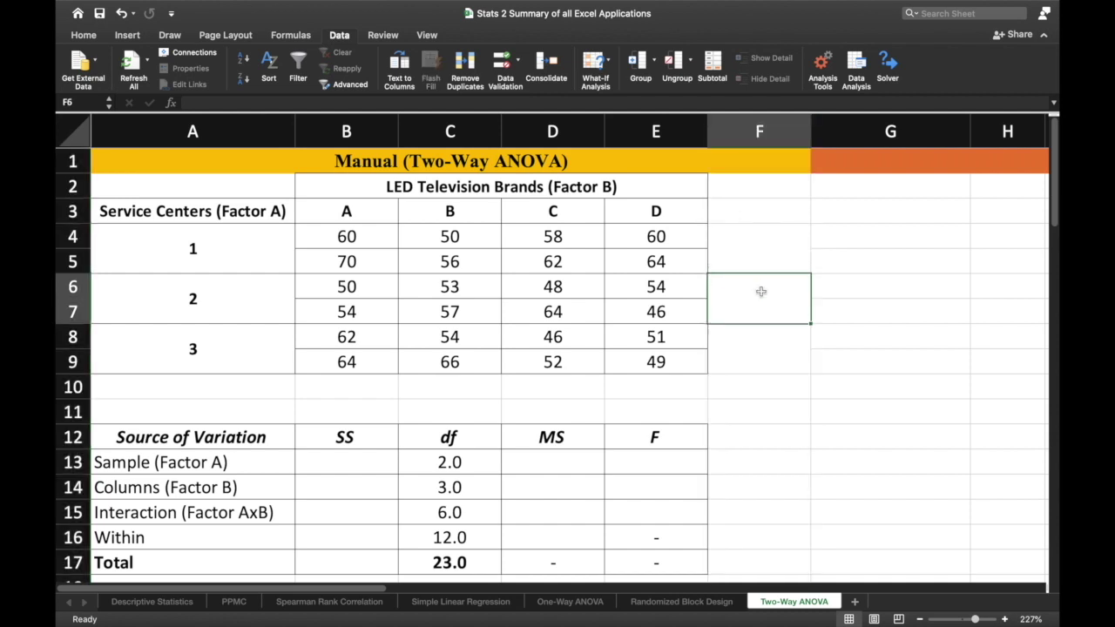
pyautogui.click(766, 352)
pyautogui.click(763, 252)
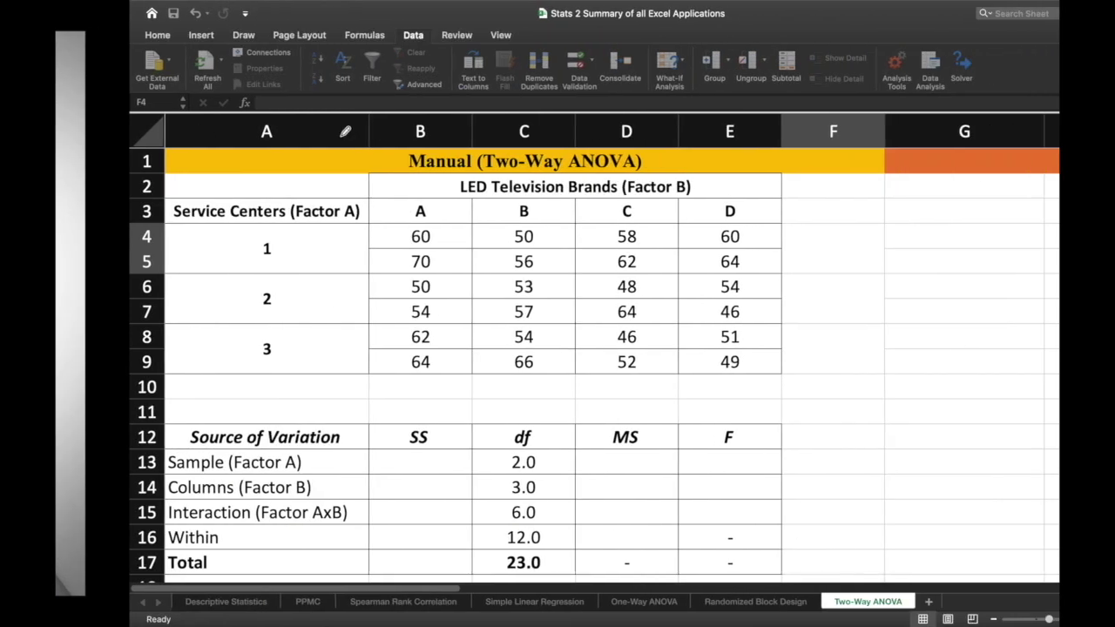
# Step: Calculate the mean of service center 1 in F4 with AVERAGE over B4:E5
pyautogui.click(763, 256)
pyautogui.write('=Avera')
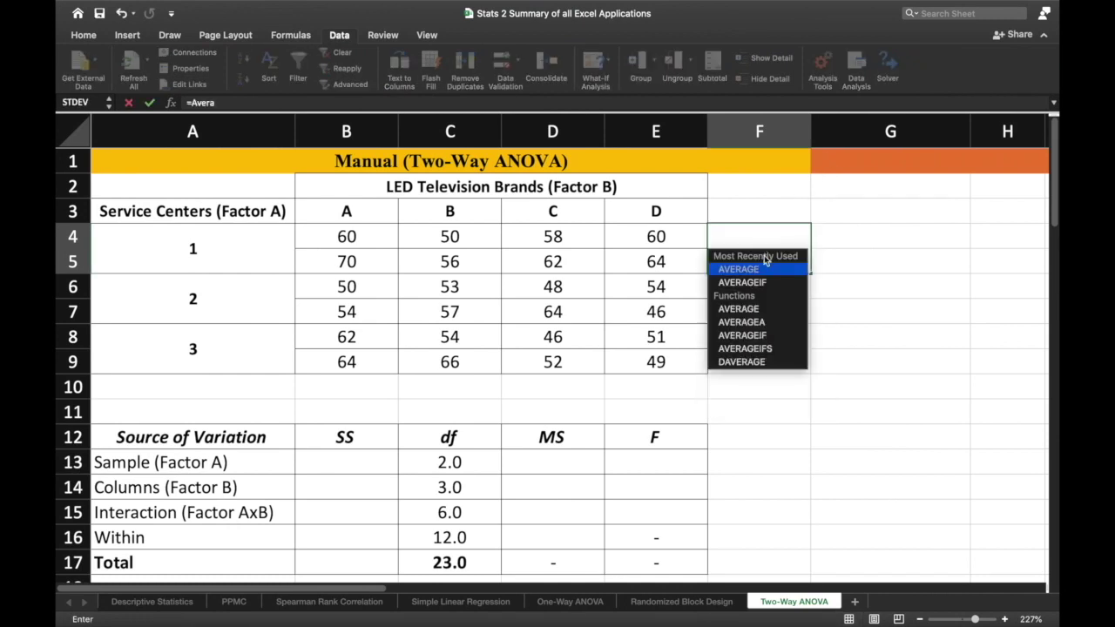
pyautogui.doubleClick(764, 269)
pyautogui.moveTo(357, 235); pyautogui.dragTo(667, 277)
pyautogui.press('Return')
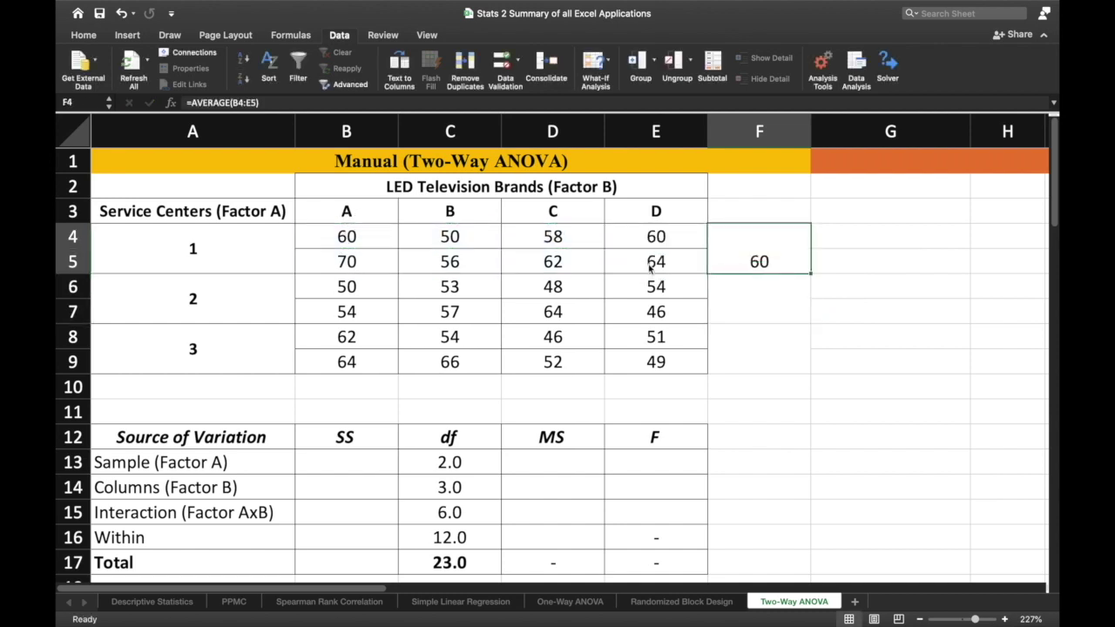
pyautogui.press('Delete')
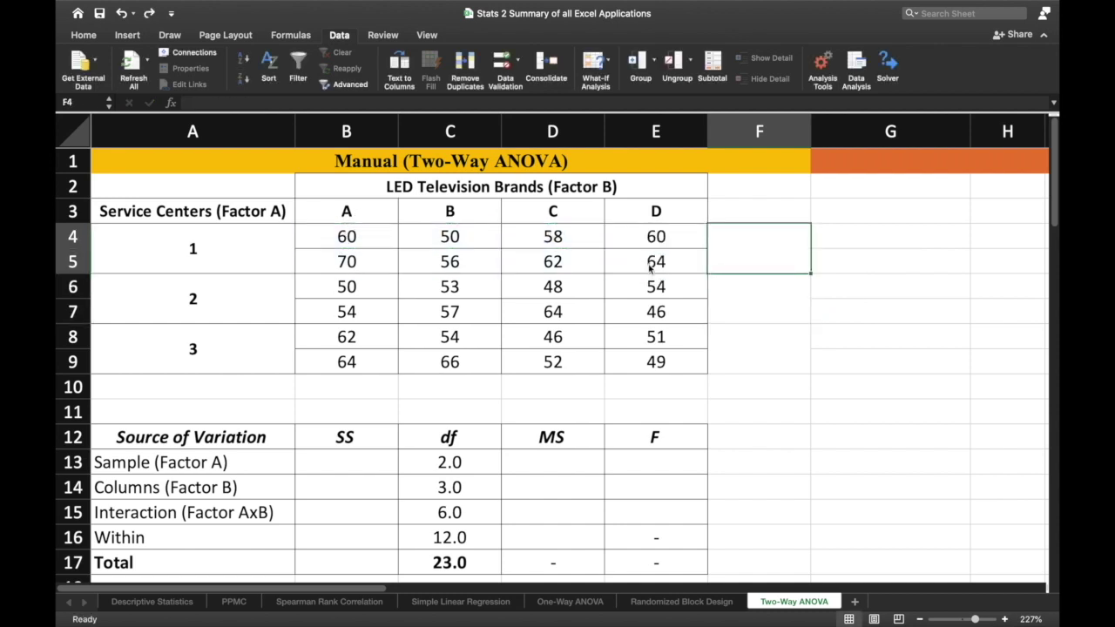
pyautogui.click(150, 13)
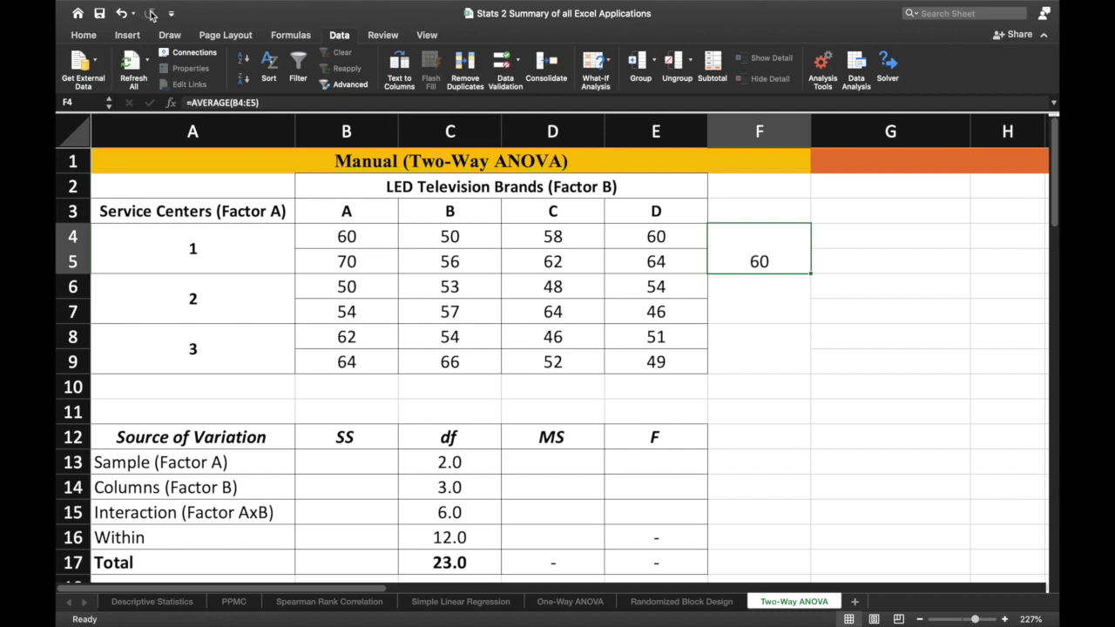
# Step: Copy the service center 1 average formula to F6 and F8 for service centers 2 and 3
pyautogui.hotkey('ctrl', 'c')
pyautogui.press('Down')
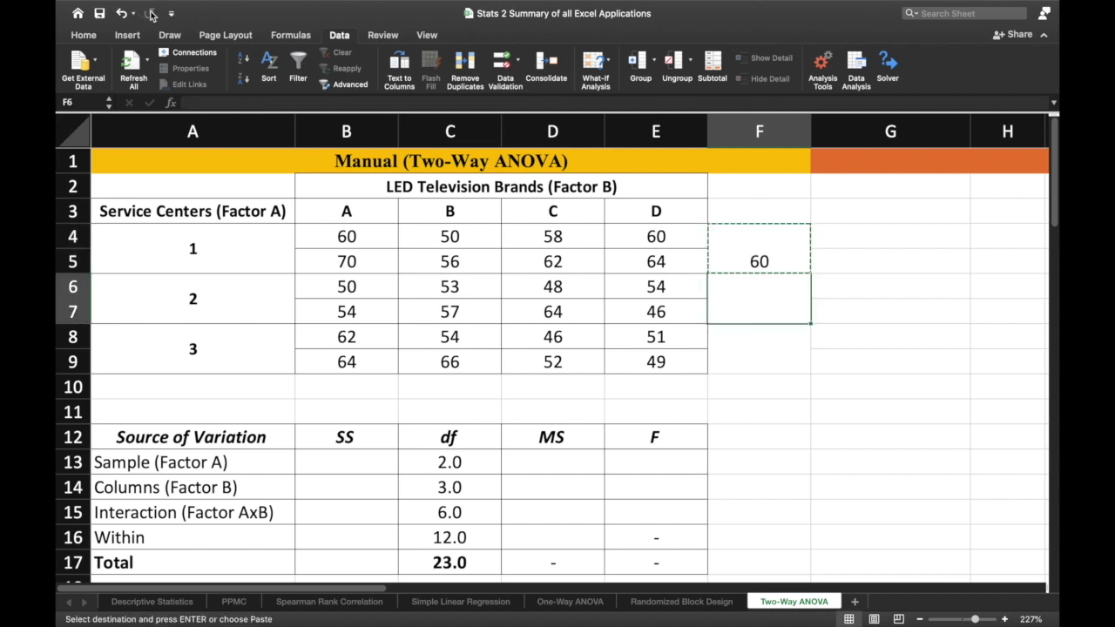
pyautogui.hotkey('ctrl', 'v')
pyautogui.press('Down')
pyautogui.hotkey('ctrl', 'v')
# Step: Vertically centre the three service center means in column F within their cells
pyautogui.hotkey('shift', 'Up')
pyautogui.hotkey('shift', 'Up')
pyautogui.hotkey('shift', 'Up')
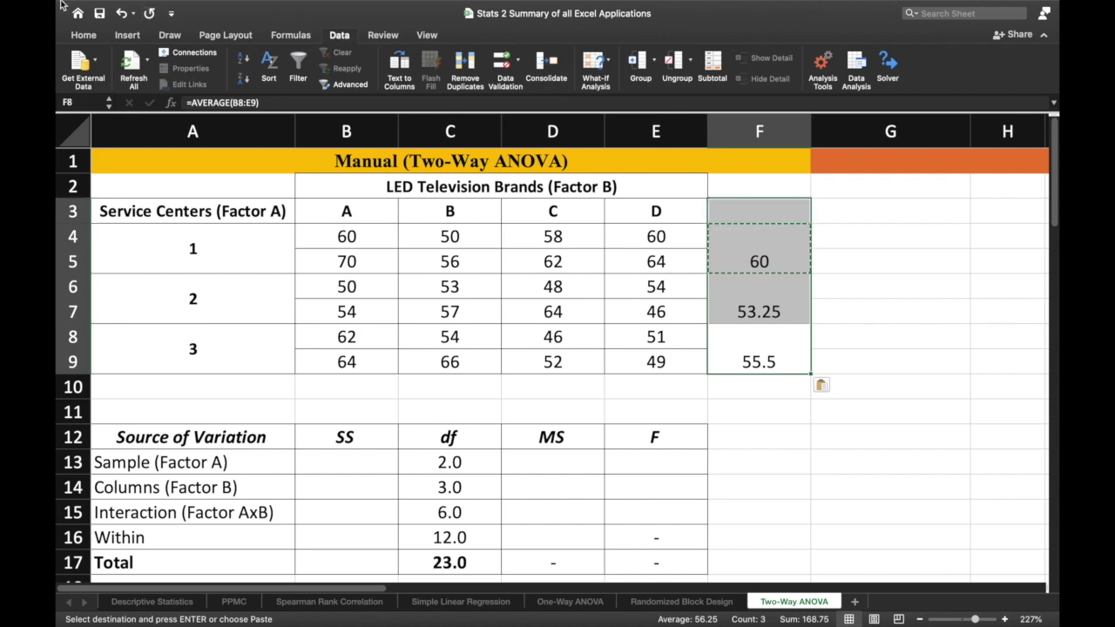
pyautogui.click(84, 35)
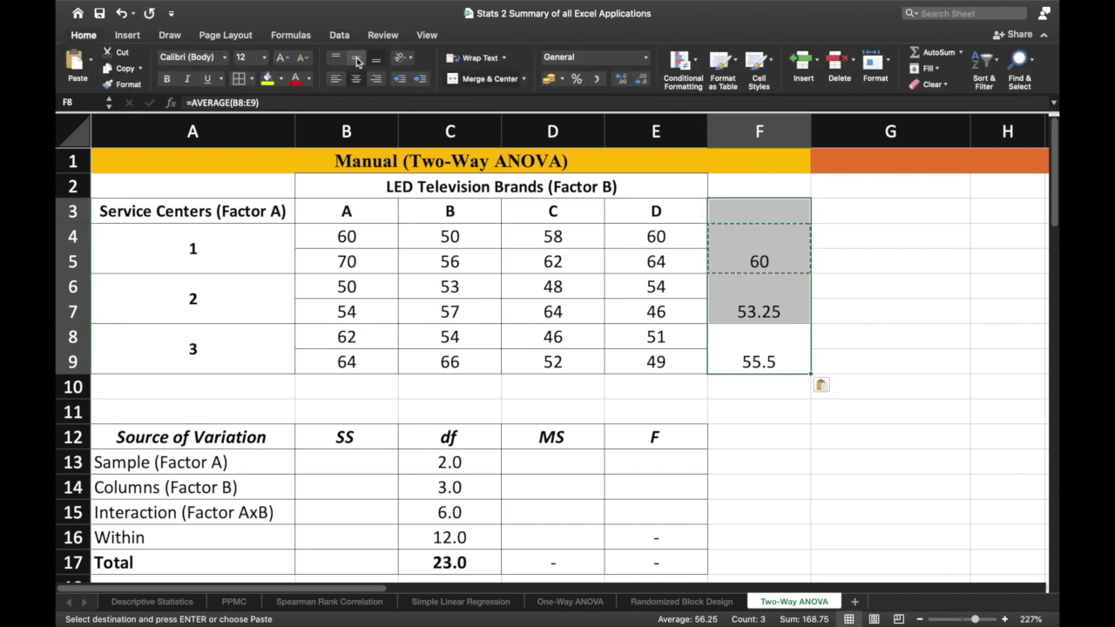
pyautogui.click(357, 59)
pyautogui.click(736, 369)
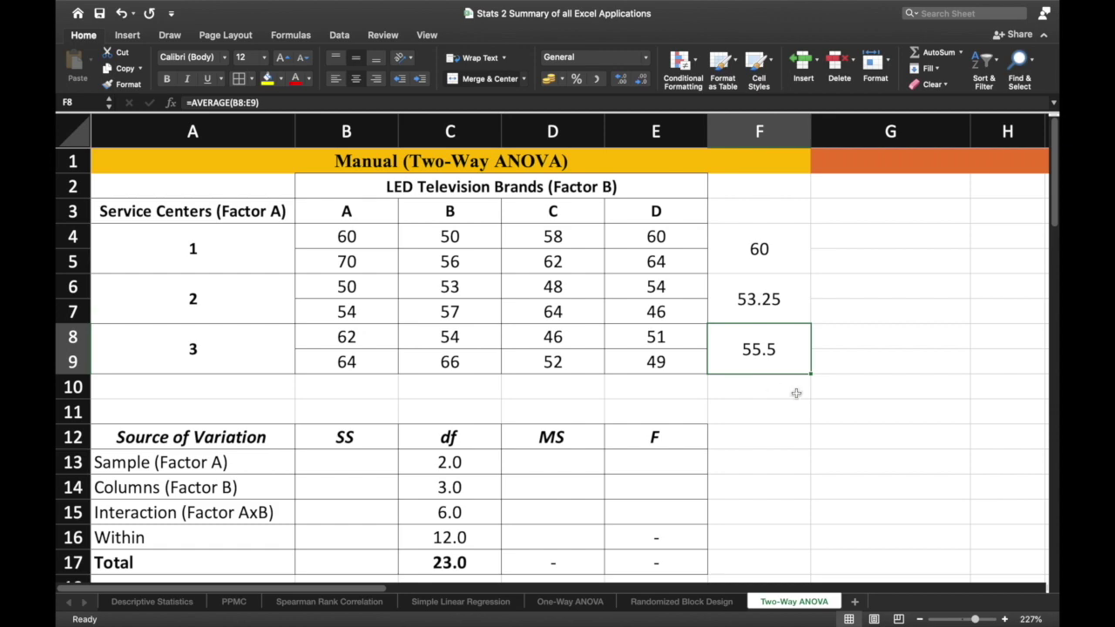
# Step: Calculate the population variance of the three service center means in B19 with VAR.P
pyautogui.click(766, 432)
pyautogui.scroll(-5, 765, 432)
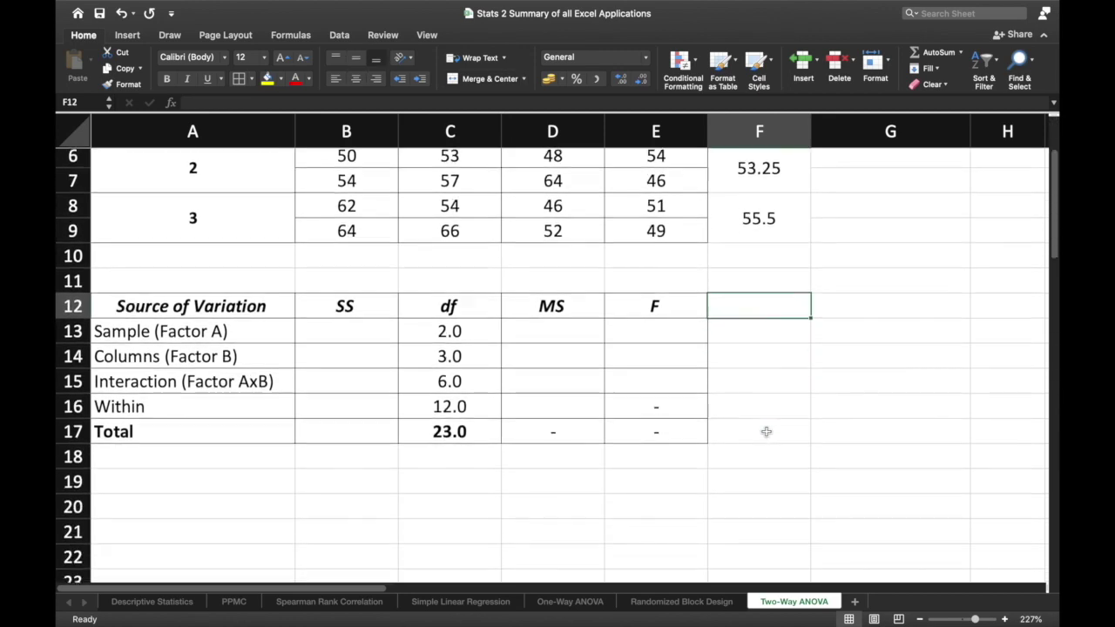
pyautogui.click(327, 446)
pyautogui.write('=var')
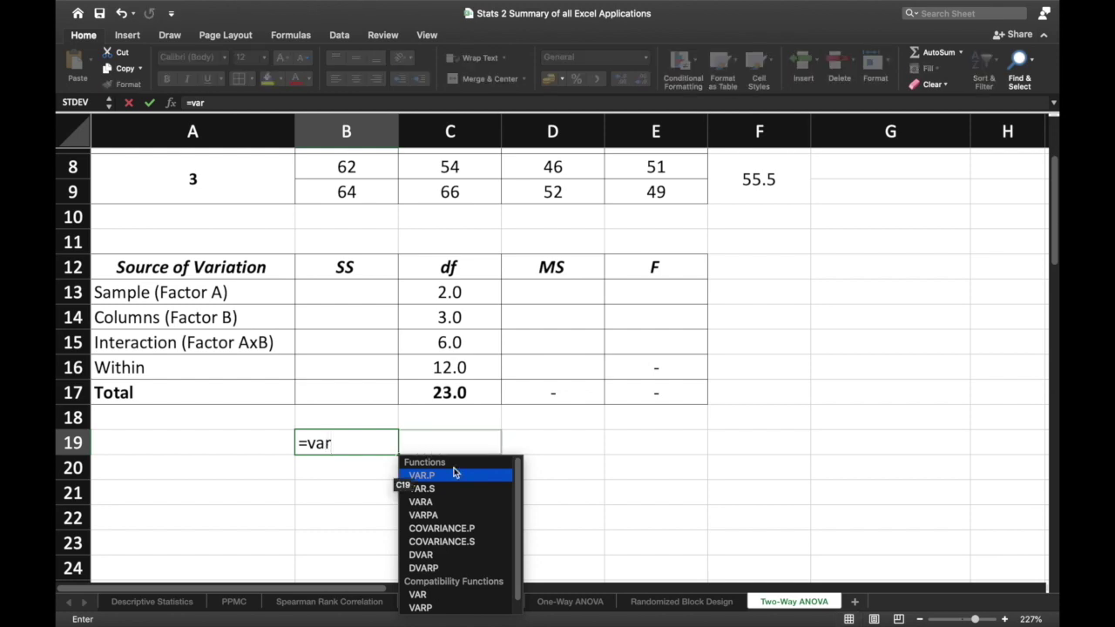
pyautogui.doubleClick(454, 476)
pyautogui.scroll(5, 659, 401)
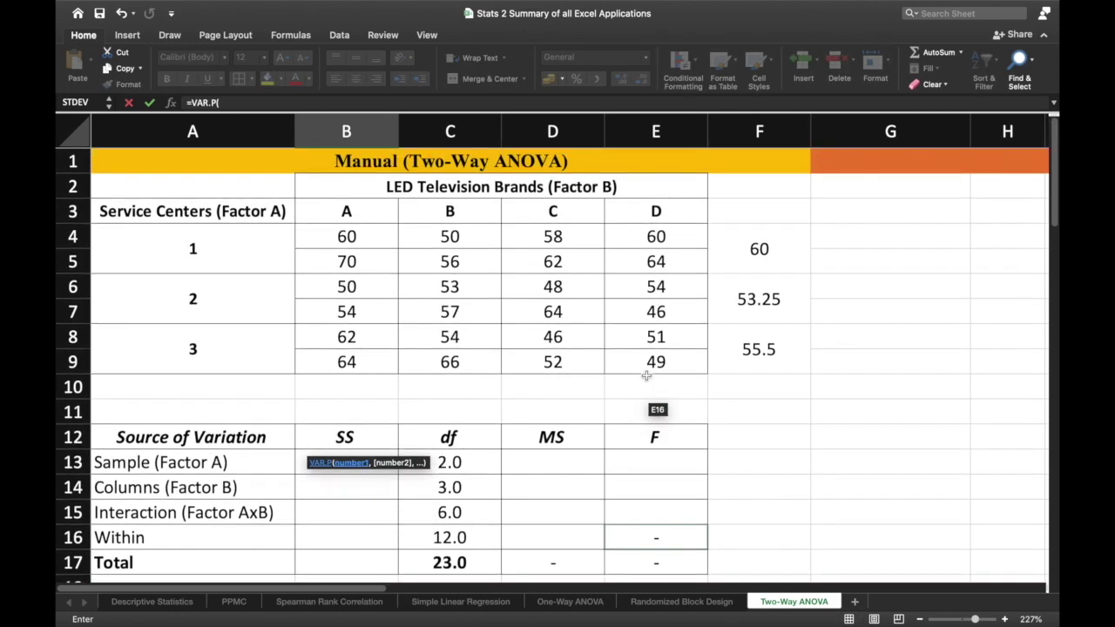
pyautogui.moveTo(742, 250); pyautogui.dragTo(769, 357)
pyautogui.press('Return')
pyautogui.scroll(-3, 583, 456)
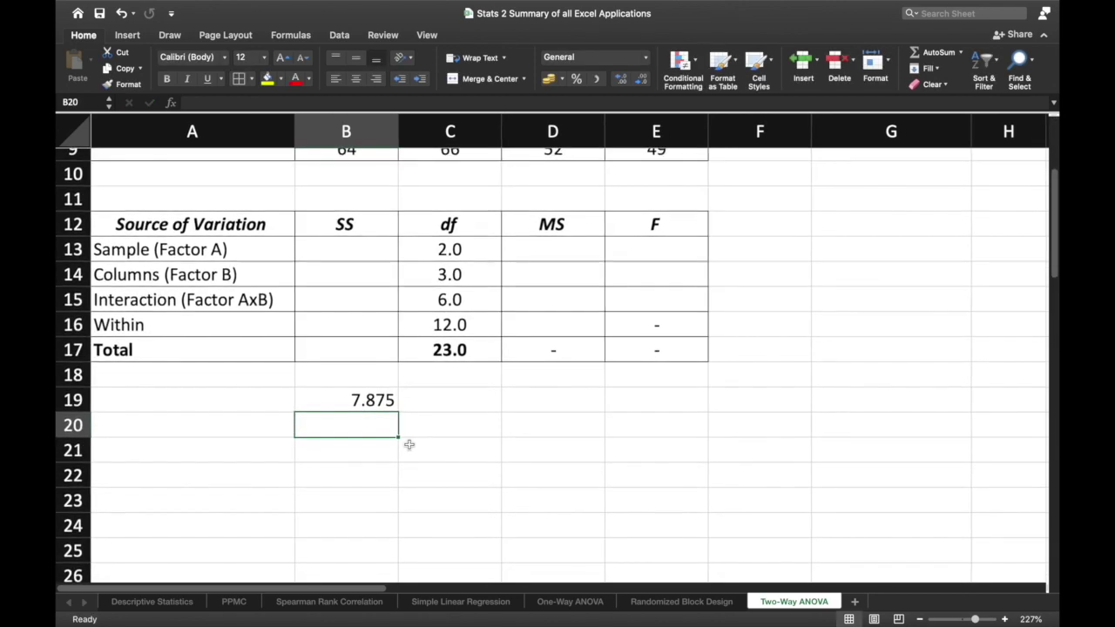
# Step: Count the observations in B4:E9 with COUNT in C19, and clear that cell again
pyautogui.scroll(1, 379, 401)
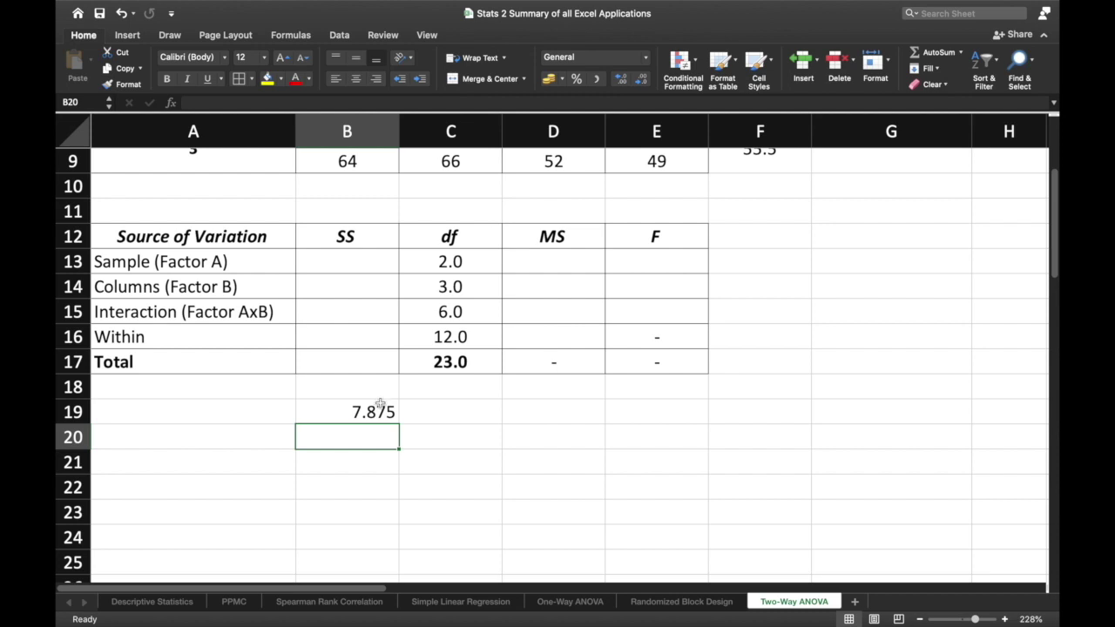
pyautogui.click(346, 261)
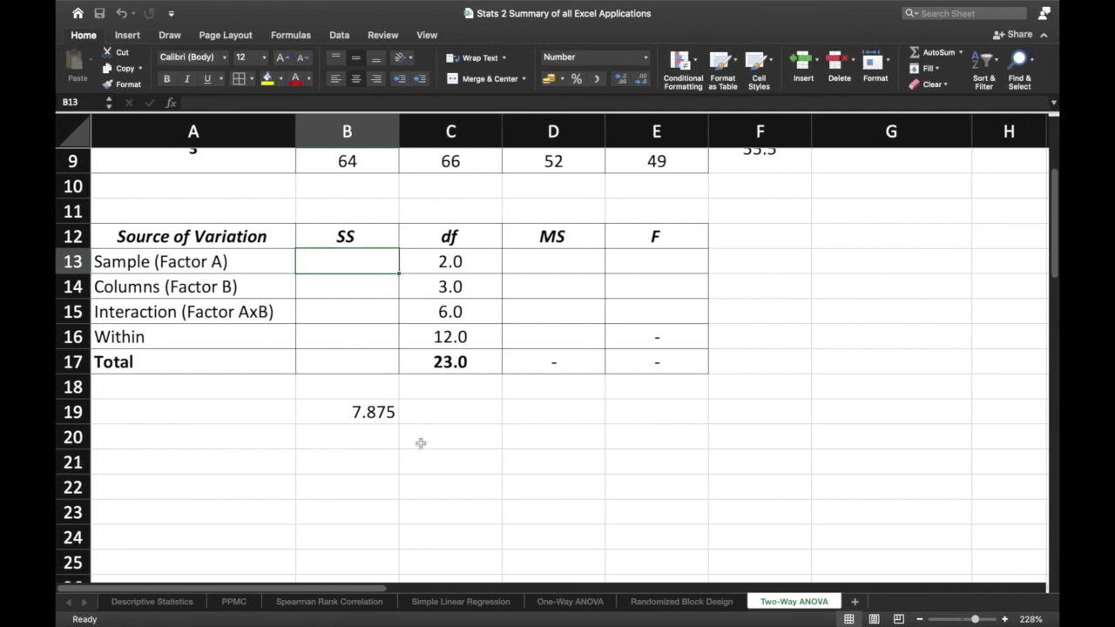
pyautogui.click(438, 417)
pyautogui.write('=count')
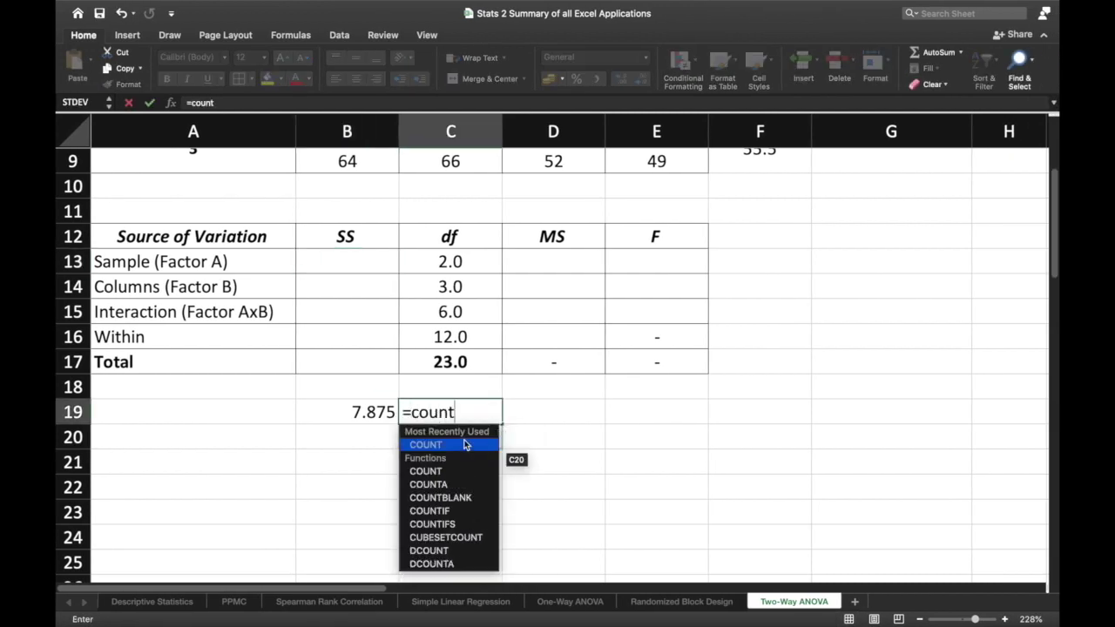
pyautogui.doubleClick(462, 444)
pyautogui.scroll(1, 673, 332)
pyautogui.scroll(5, 673, 332)
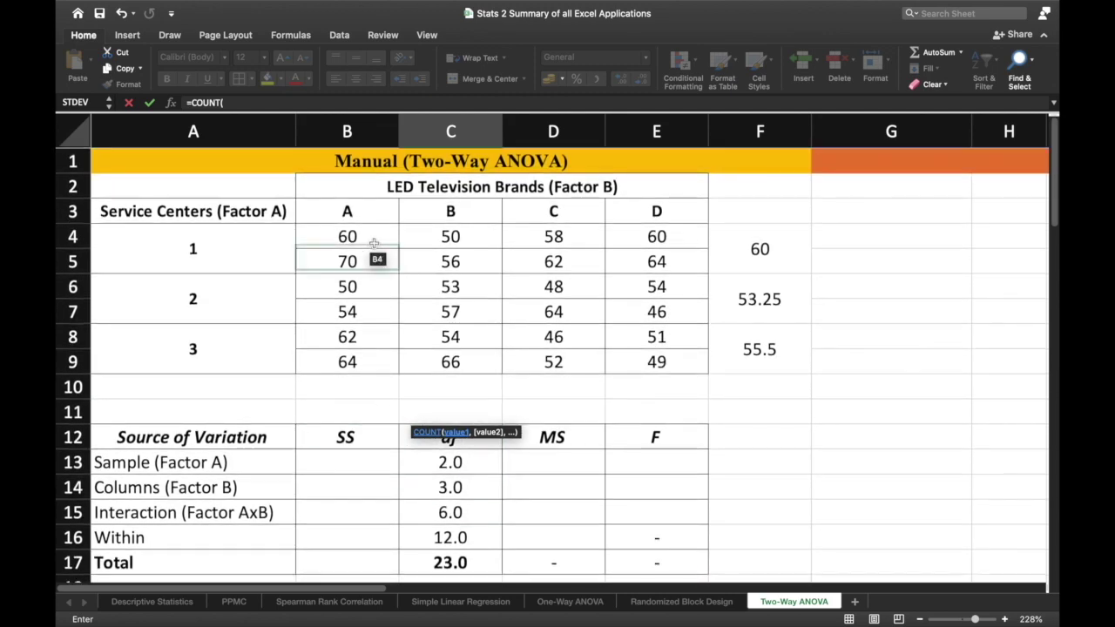
pyautogui.moveTo(357, 236); pyautogui.dragTo(668, 357)
pyautogui.press('Return')
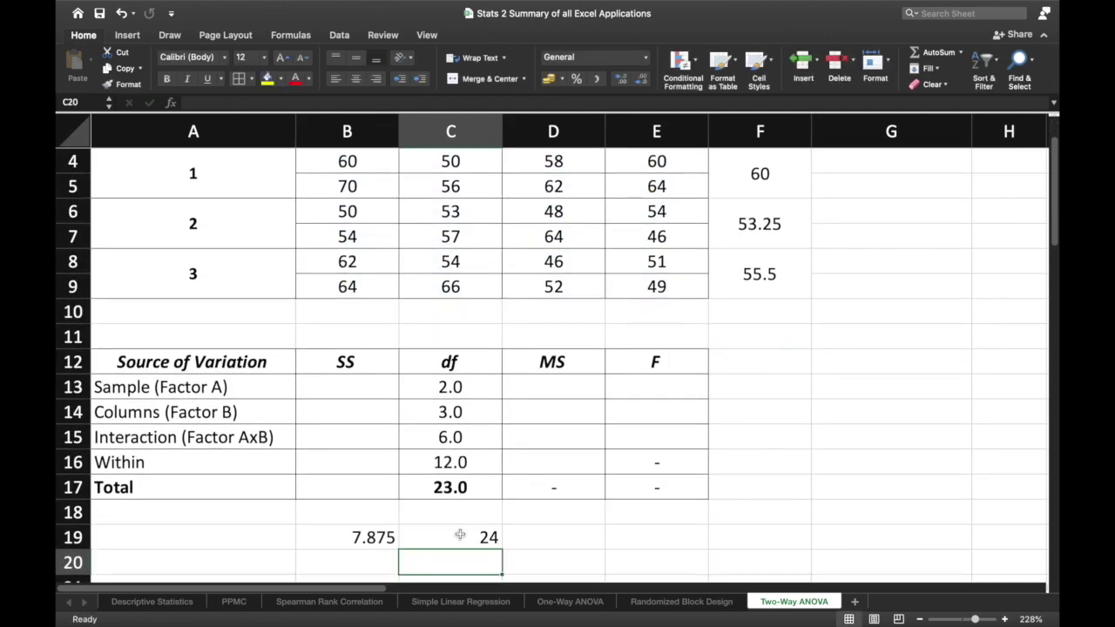
pyautogui.click(459, 534)
pyautogui.press('Delete')
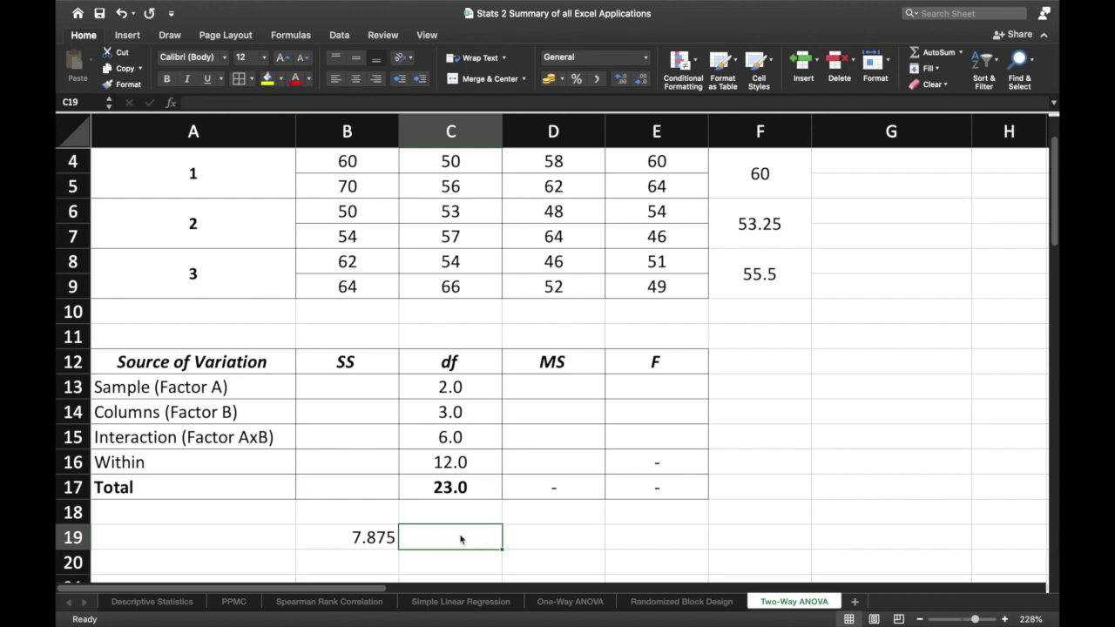
# Step: Calculate the Factor A sum of squares in B13 with the formula =B19*COUNT(B4:E9)
pyautogui.click(359, 386)
pyautogui.write('=')
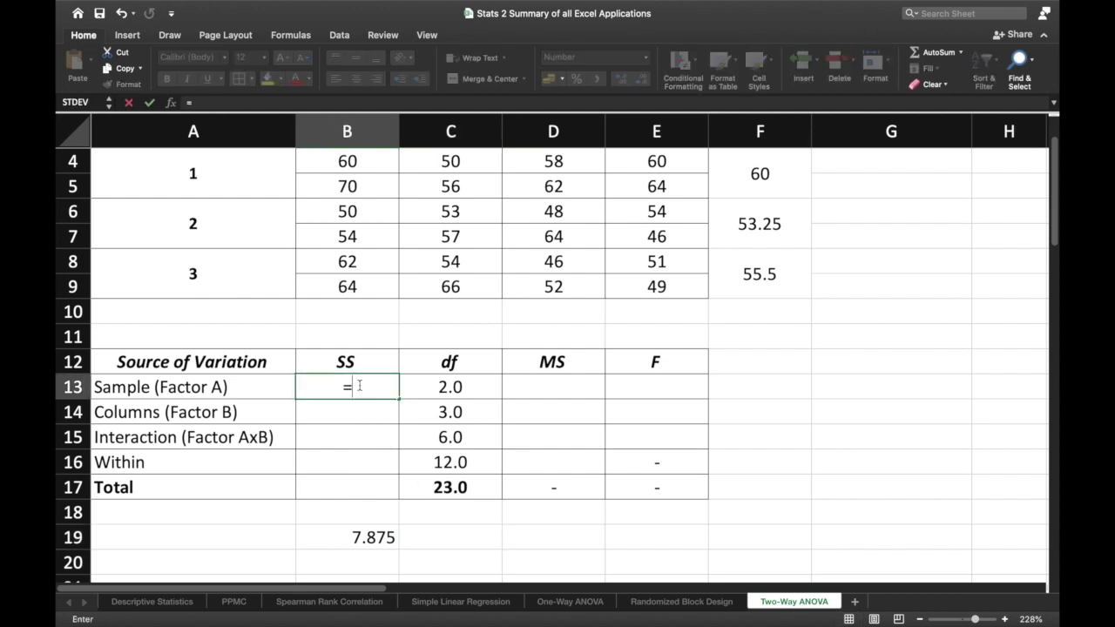
pyautogui.click(361, 537)
pyautogui.write('*')
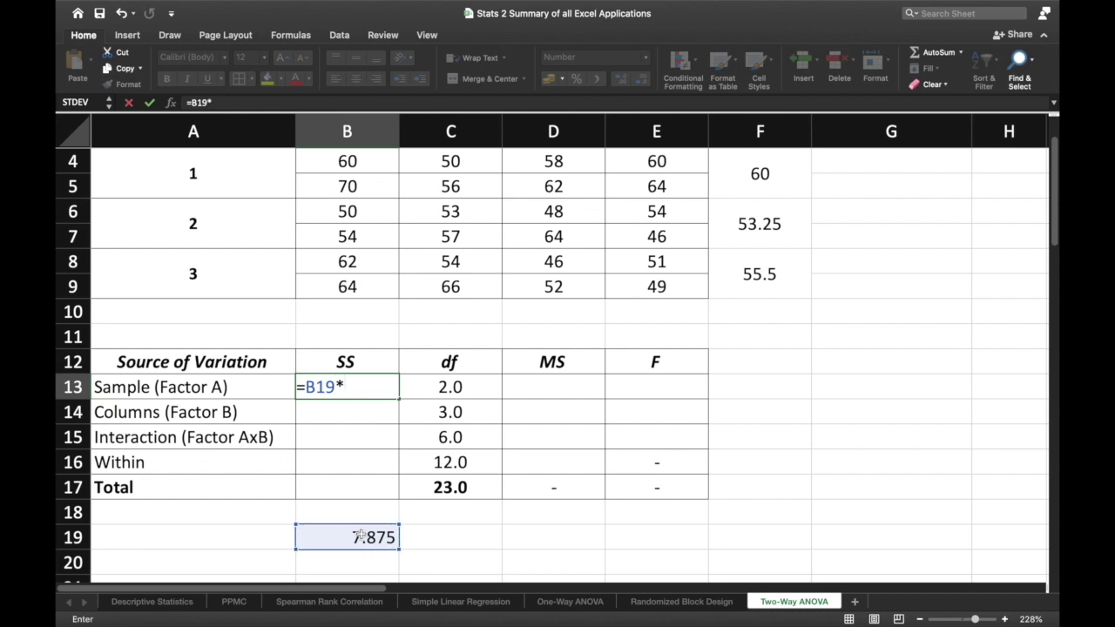
pyautogui.write('count')
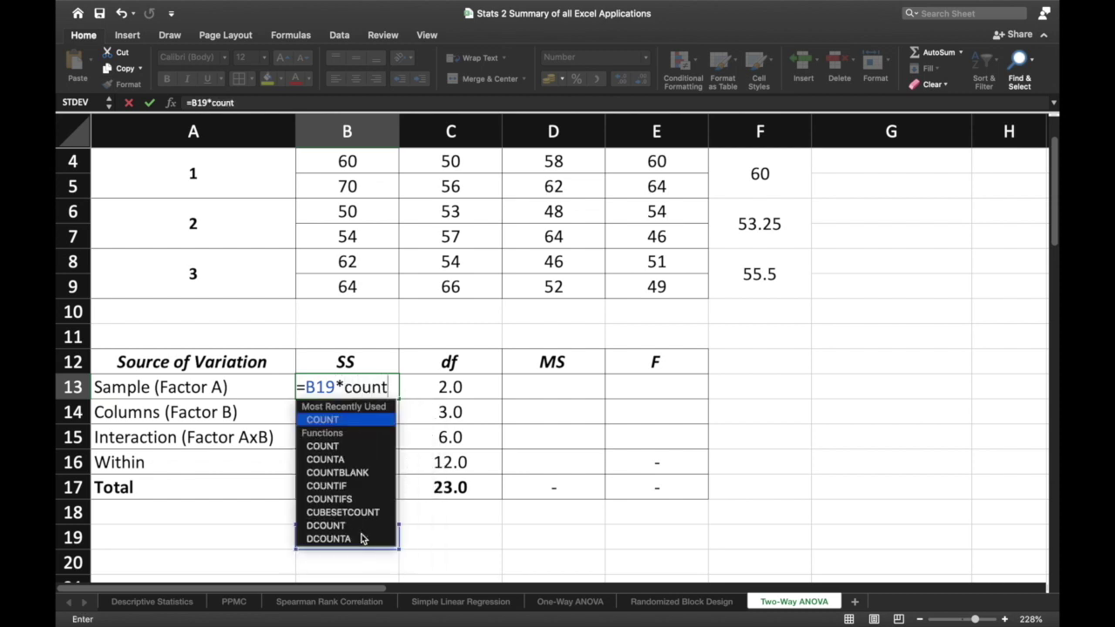
pyautogui.doubleClick(364, 422)
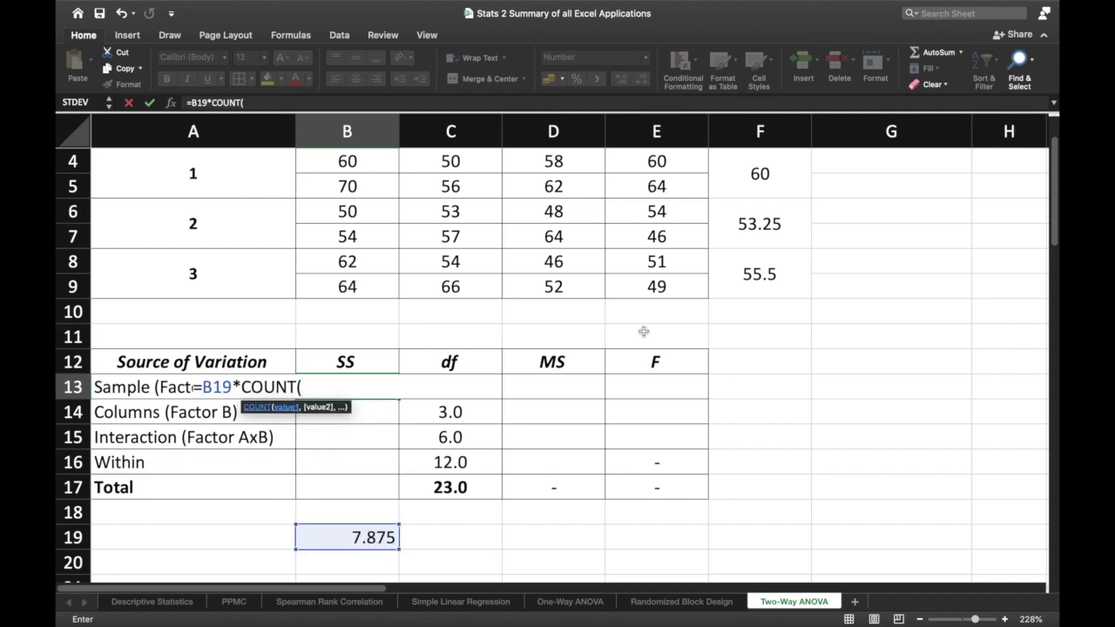
pyautogui.scroll(3, 644, 329)
pyautogui.moveTo(322, 232); pyautogui.dragTo(657, 364)
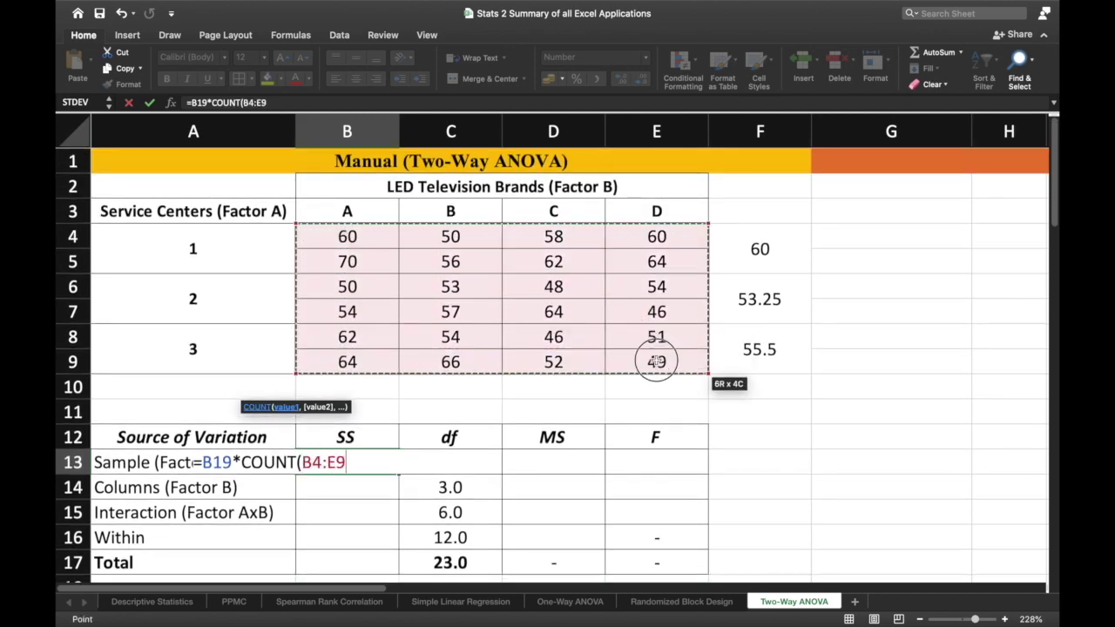
pyautogui.write(')')
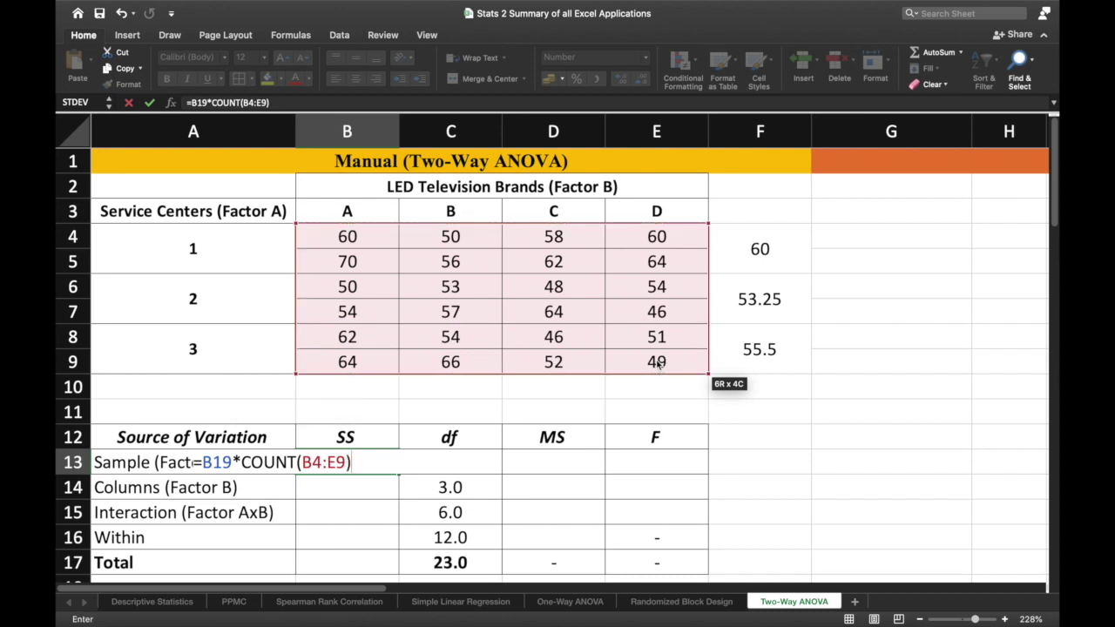
pyautogui.press('Return')
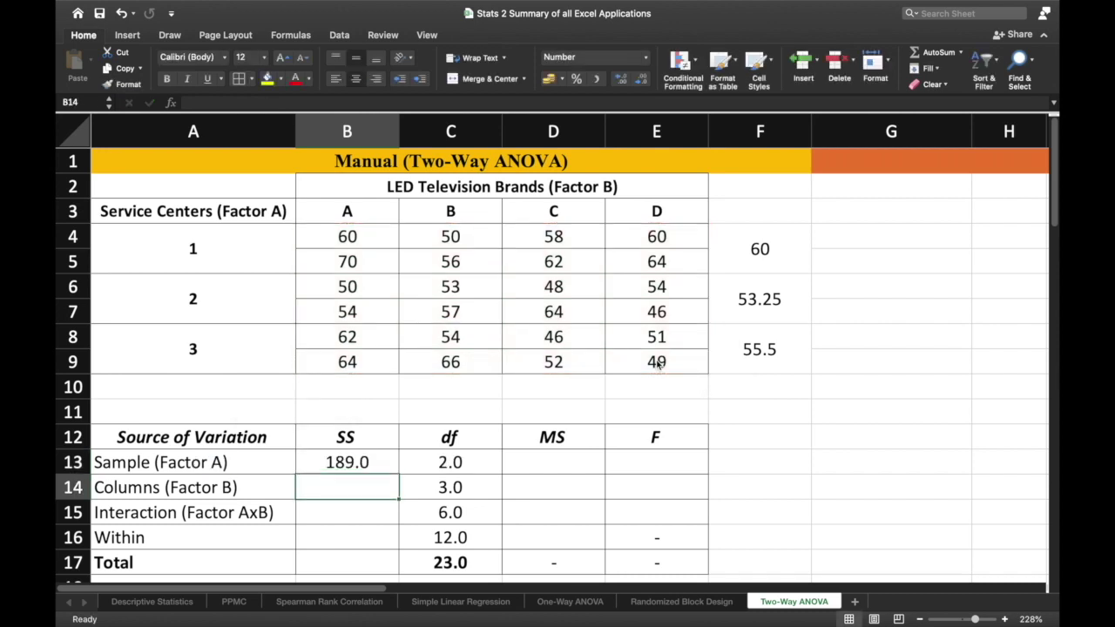
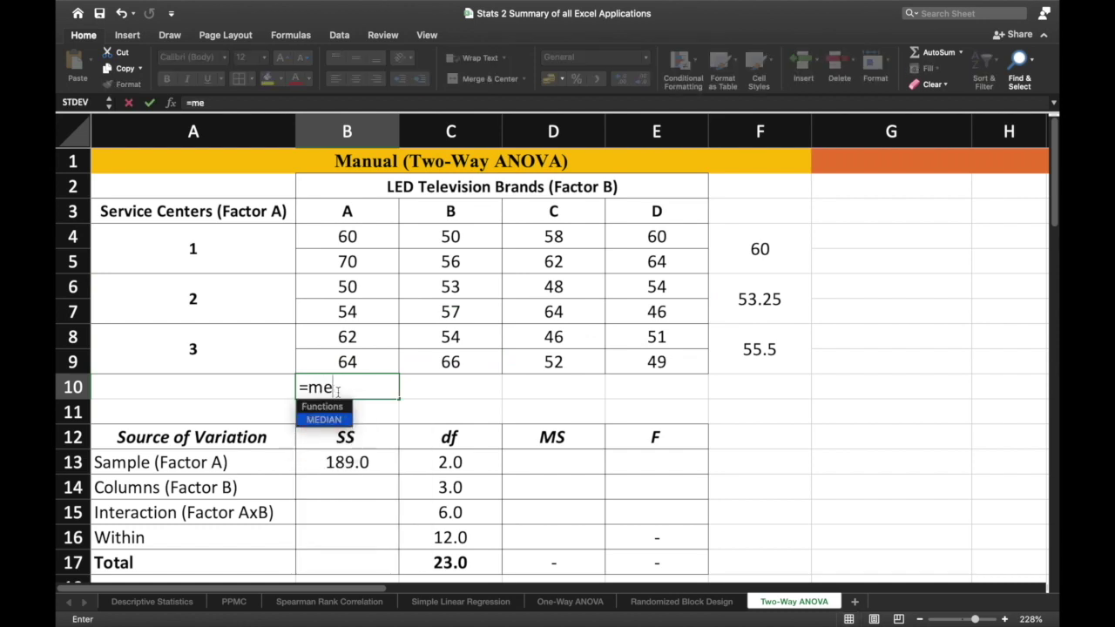
# Step: Calculate the mean of television brand A in B10 with =AVERAGE(B4:B9)
pyautogui.press('BackSpace')
pyautogui.press('BackSpace')
pyautogui.write('avera')
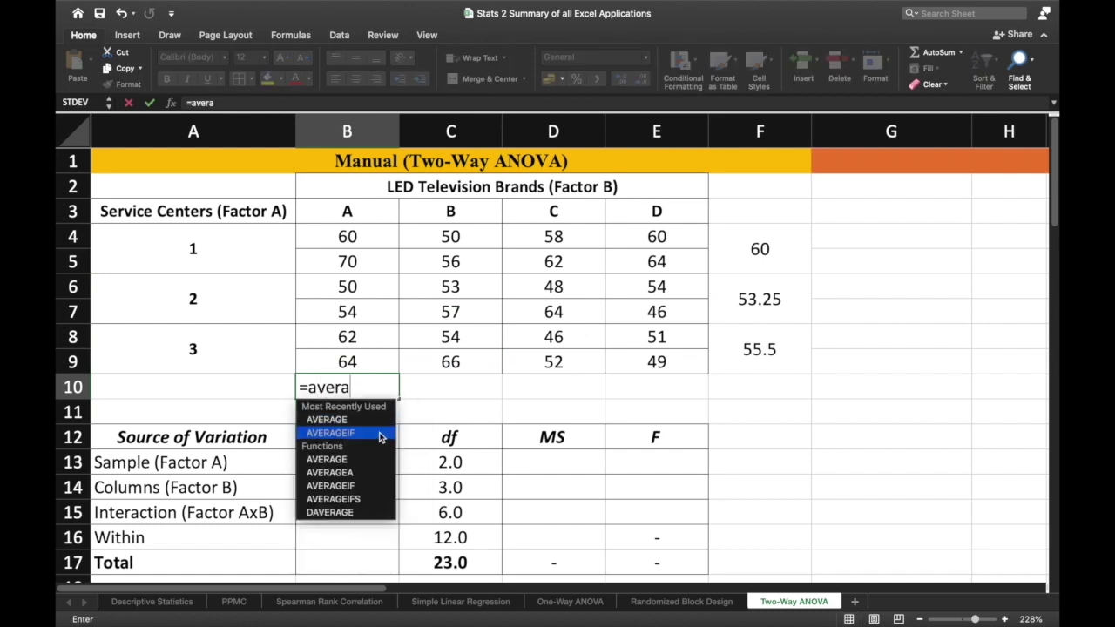
pyautogui.doubleClick(348, 418)
pyautogui.moveTo(349, 237); pyautogui.dragTo(369, 361)
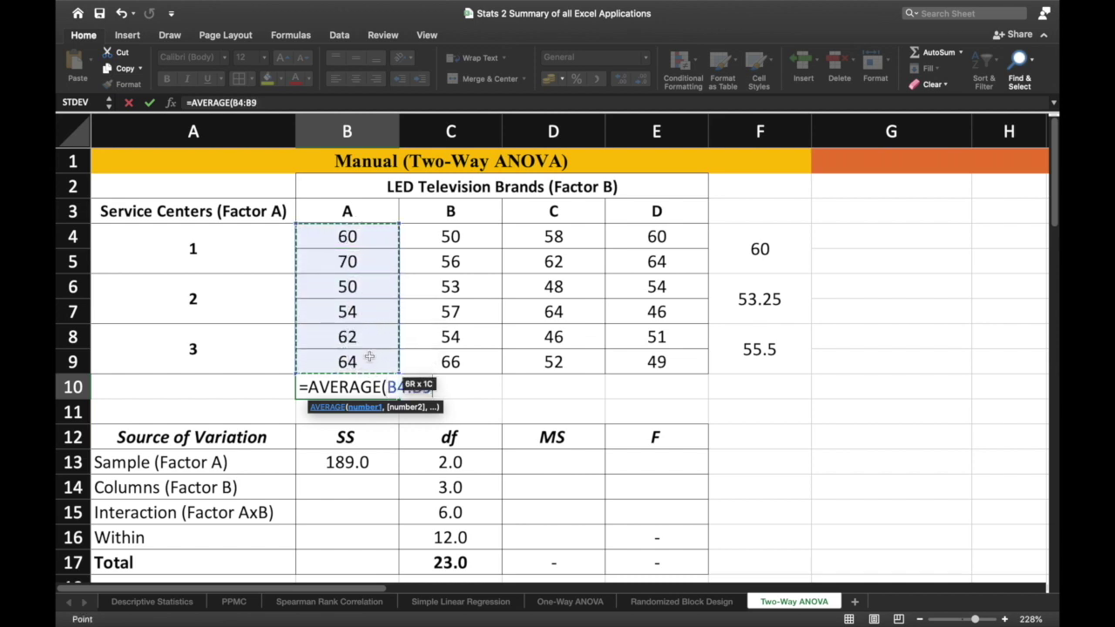
pyautogui.press('Return')
# Step: Copy the brand A average formula from B10 to C10:E10 for brands B, C and D
pyautogui.press('super+c')
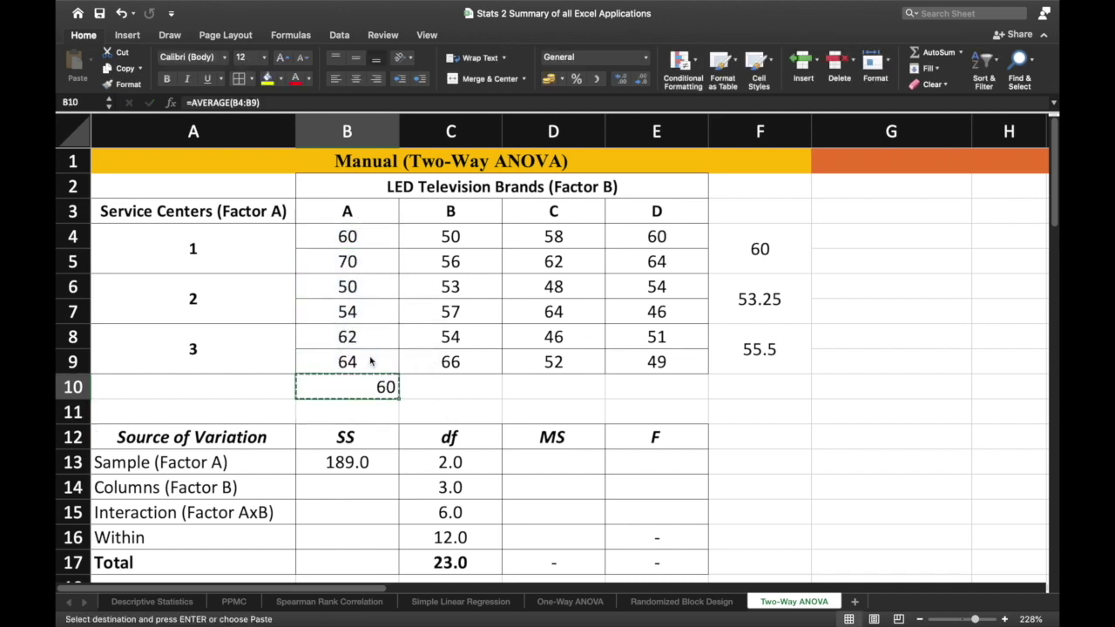
pyautogui.press('Right')
pyautogui.hotkey('shift', 'Right')
pyautogui.hotkey('shift', 'Right')
pyautogui.press('super+v')
# Step: Centre the four brand means in B10:E10 horizontally within their cells
pyautogui.press('Left')
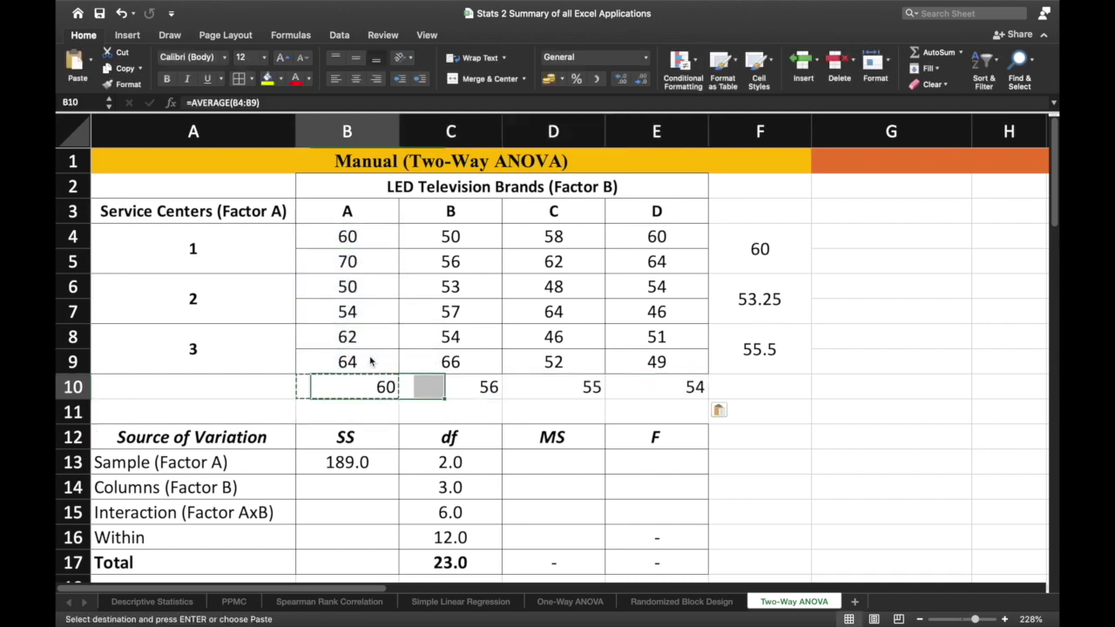
pyautogui.hotkey('shift', 'Right')
pyautogui.hotkey('shift', 'Right')
pyautogui.hotkey('shift', 'Right')
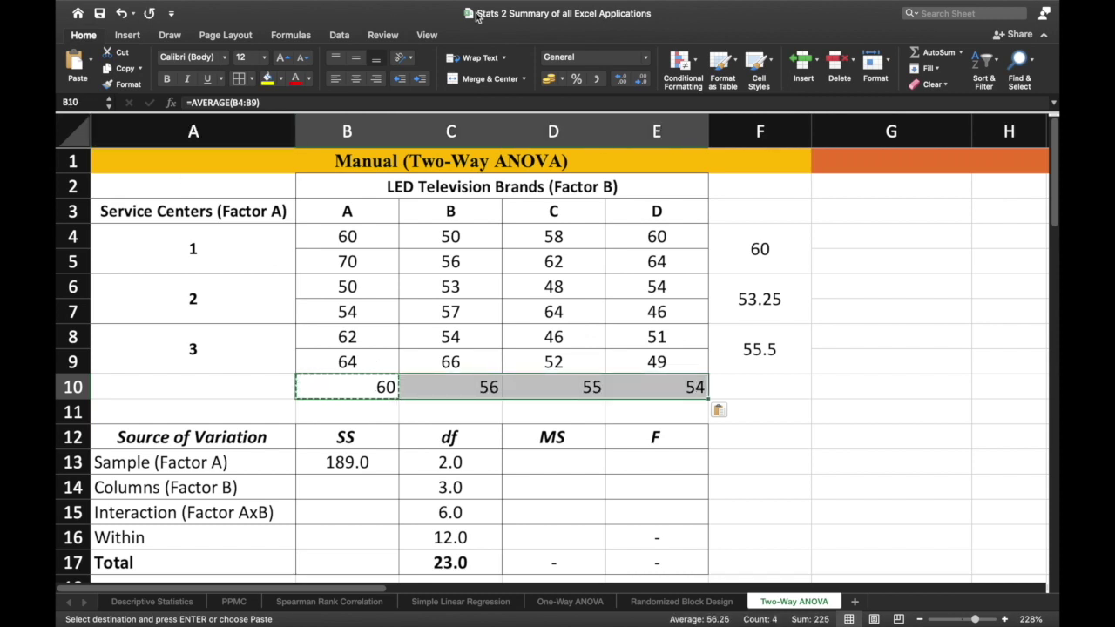
pyautogui.press('Escape')
pyautogui.click(356, 79)
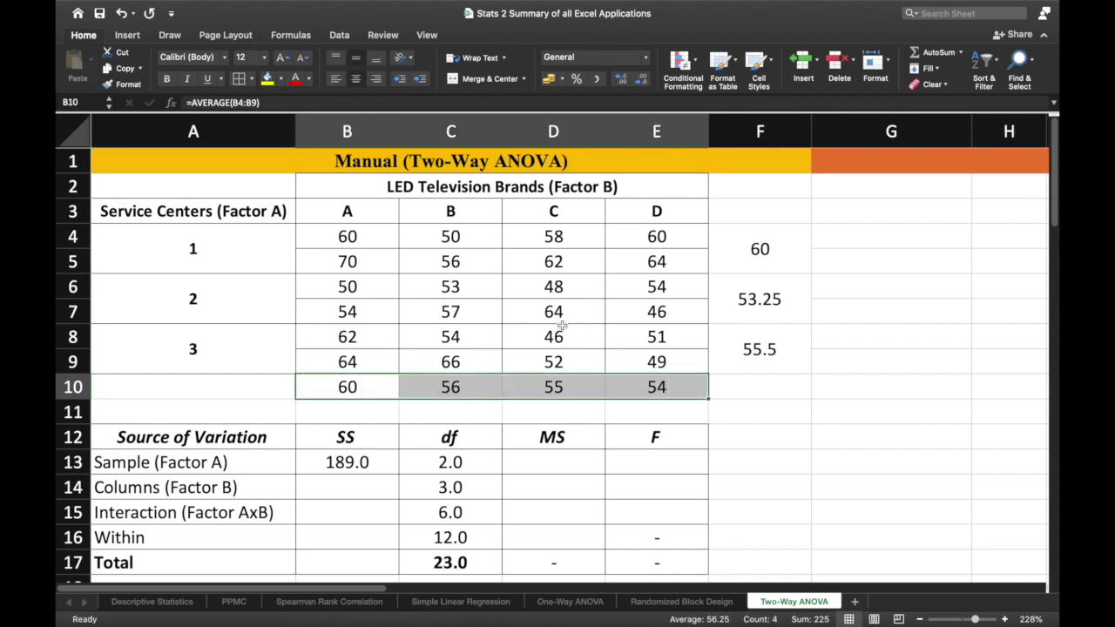
pyautogui.click(779, 458)
# Step: Calculate the population variance of the four brand means in B20 with =VAR.P(B10:E10)
pyautogui.scroll(-5, 779, 458)
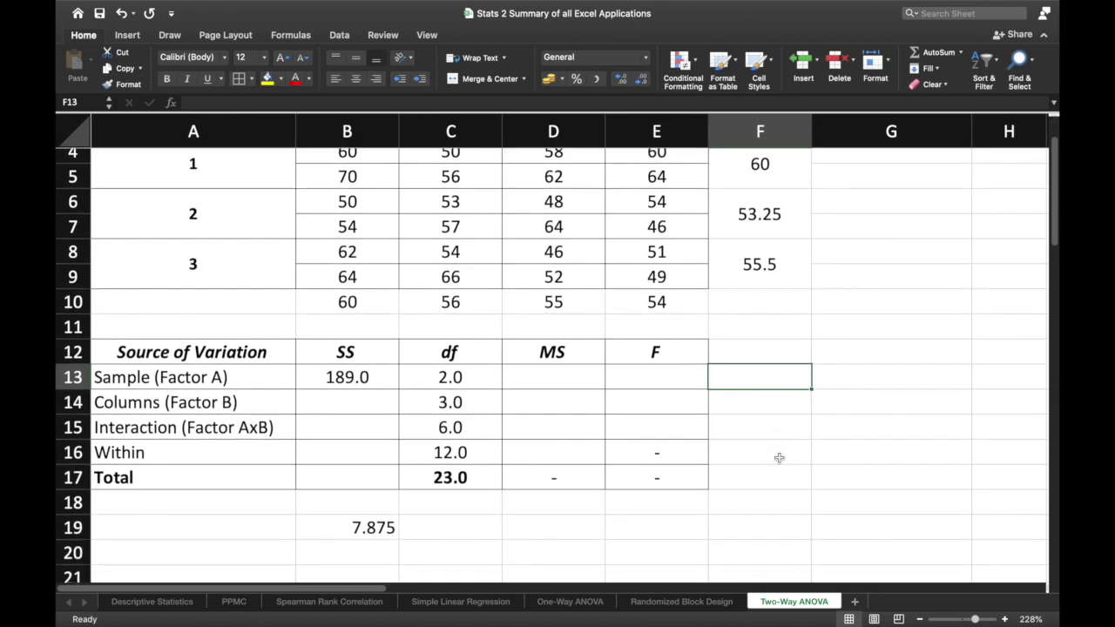
pyautogui.click(328, 448)
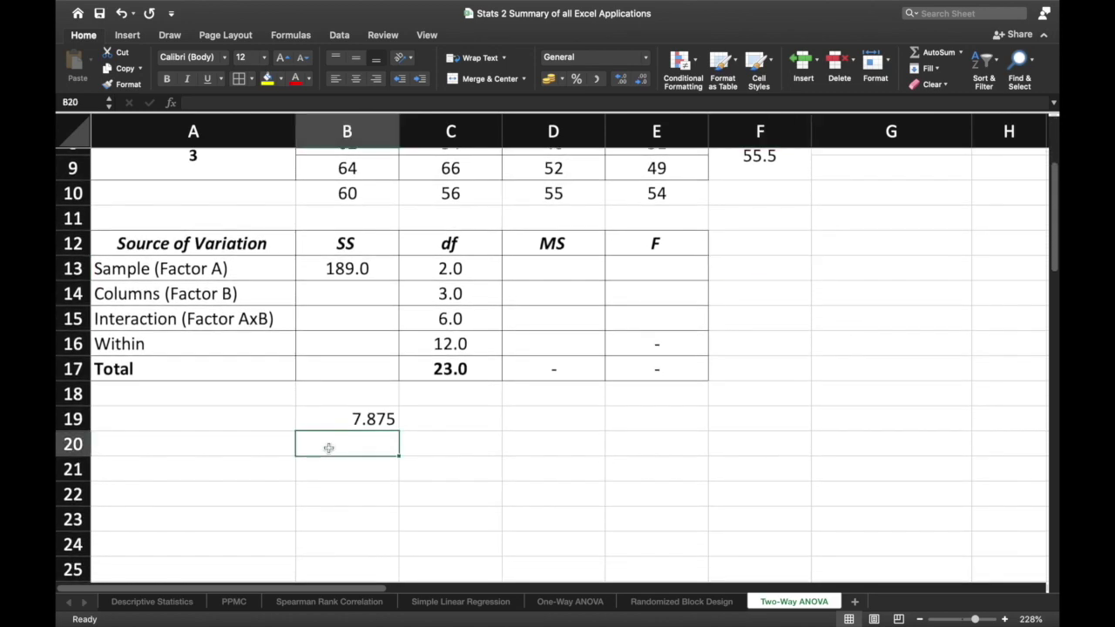
pyautogui.write('=var')
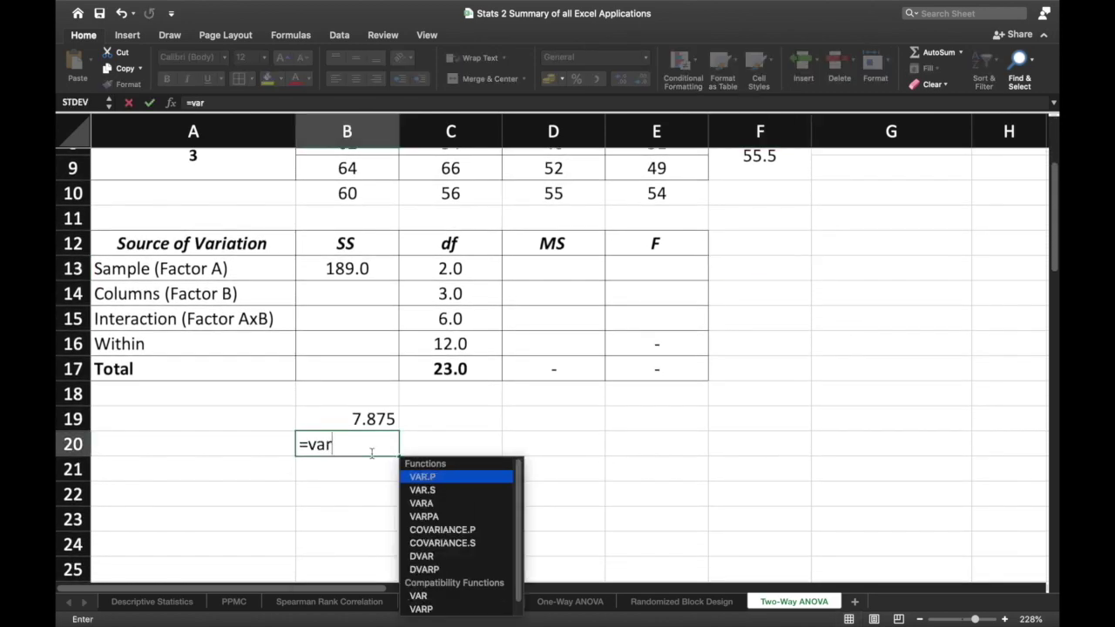
pyautogui.doubleClick(461, 480)
pyautogui.scroll(5, 522, 436)
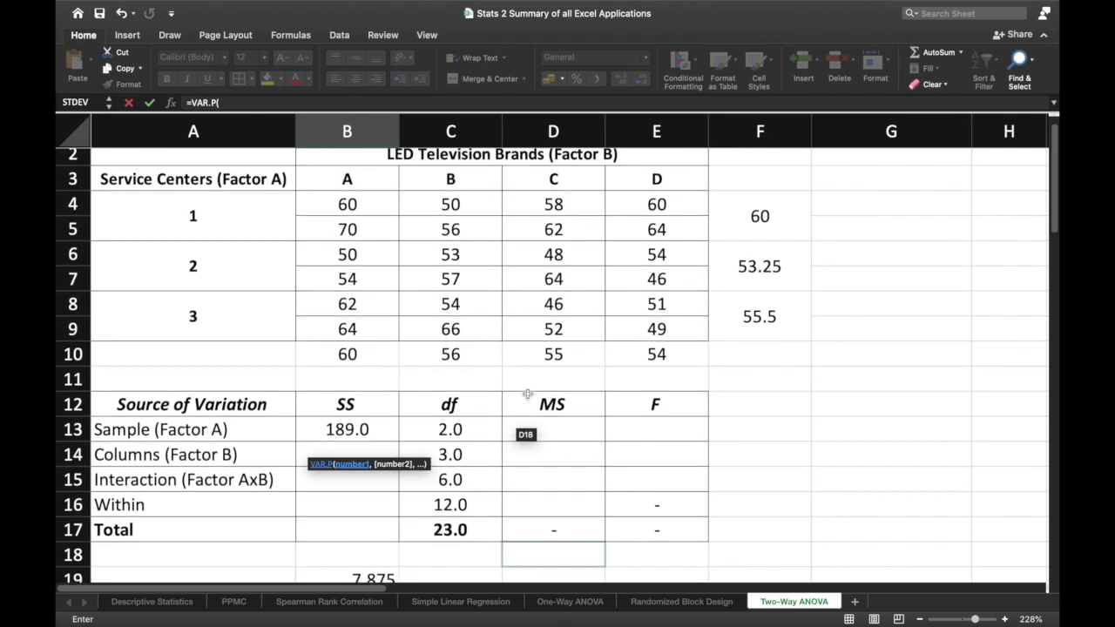
pyautogui.moveTo(353, 374); pyautogui.dragTo(619, 376)
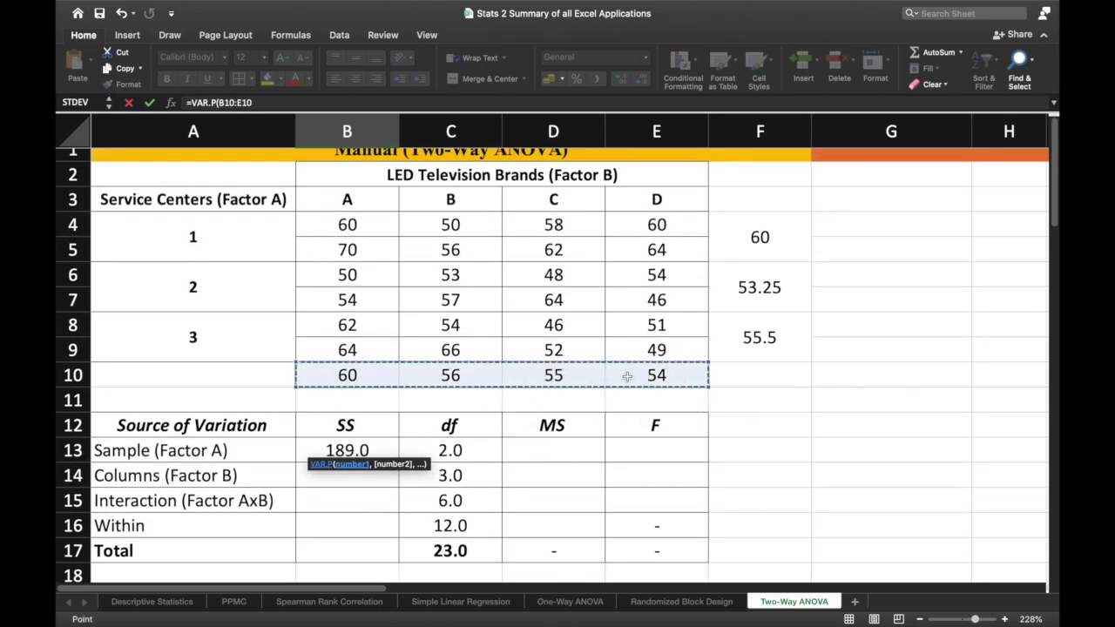
pyautogui.press('Return')
pyautogui.click(352, 538)
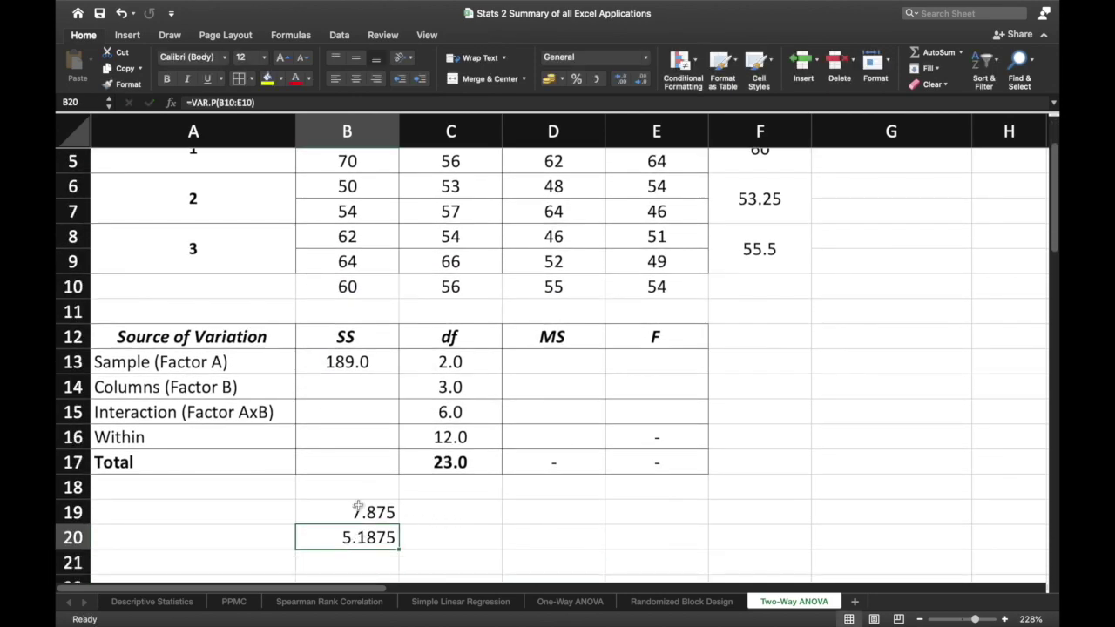
# Step: Calculate the Factor B sum of squares in B14 with the formula =B20*COUNT(B4:E9)
pyautogui.click(359, 387)
pyautogui.write('=')
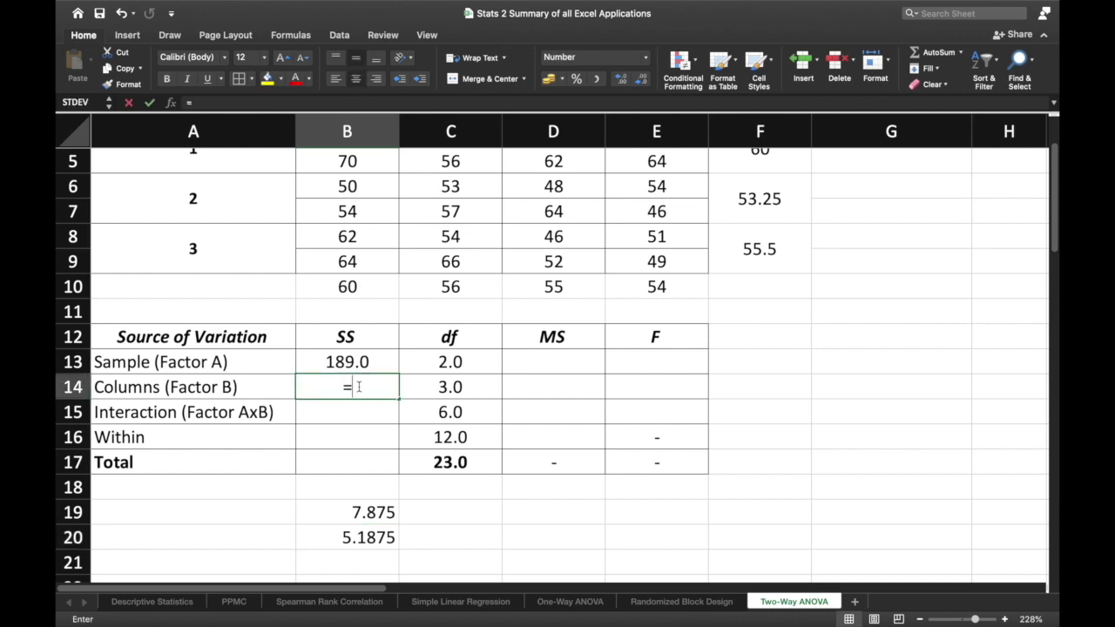
pyautogui.click(368, 534)
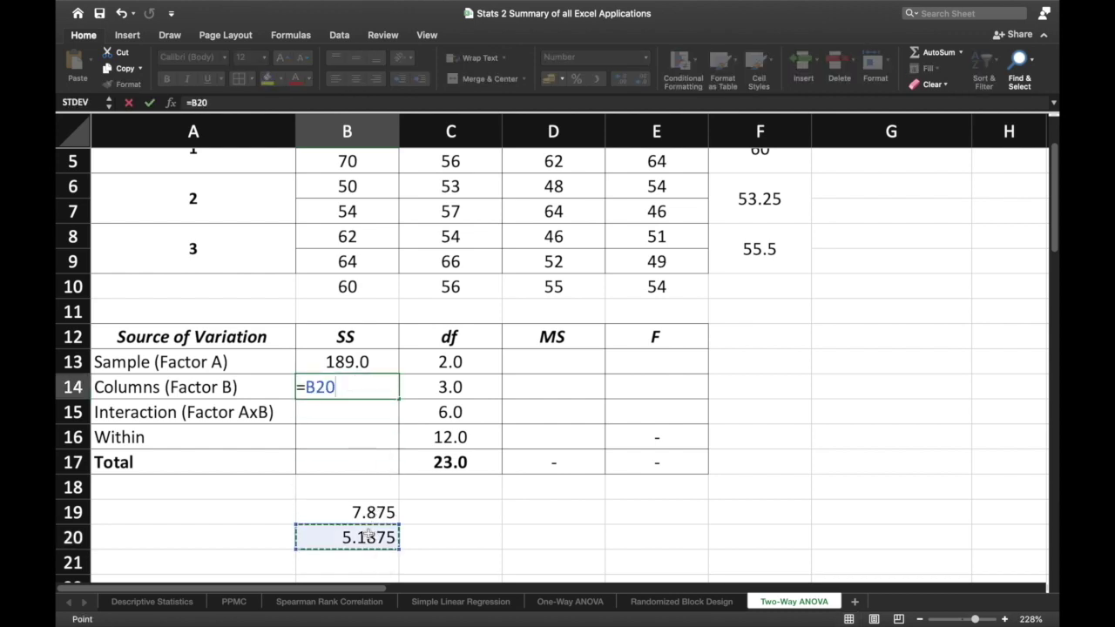
pyautogui.write('*')
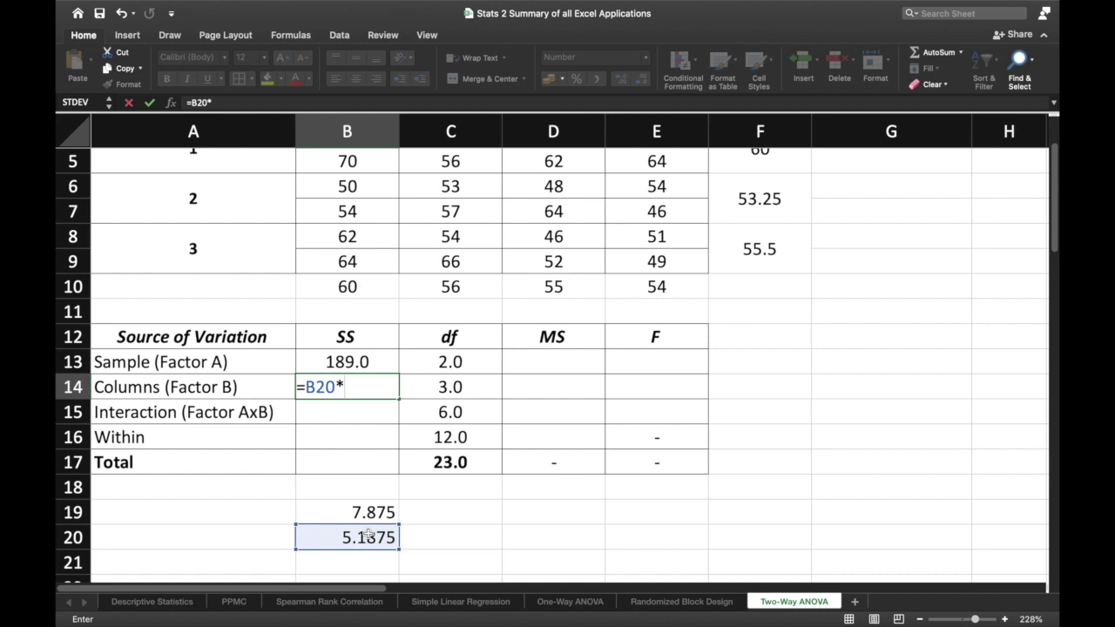
pyautogui.scroll(3, 368, 534)
pyautogui.write('24')
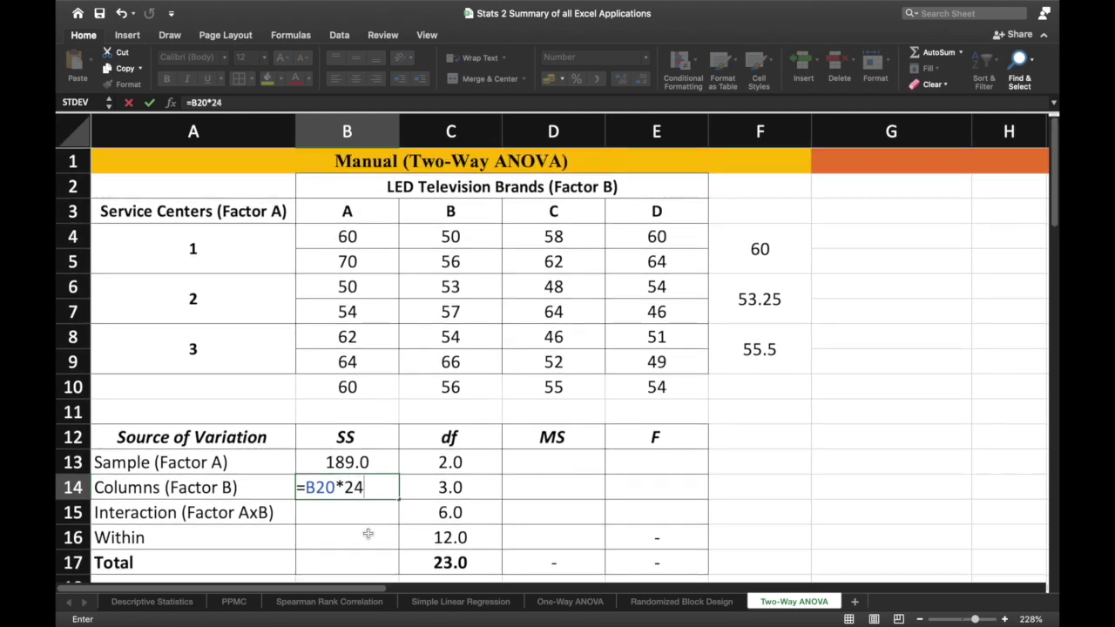
pyautogui.press('BackSpace')
pyautogui.press('BackSpace')
pyautogui.write('count')
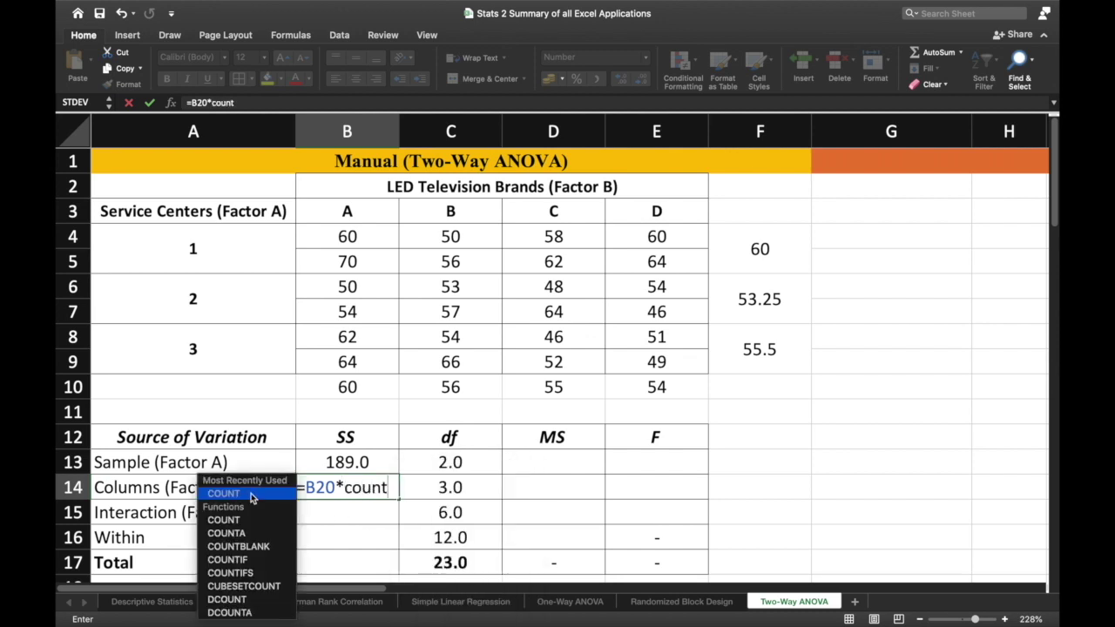
pyautogui.press('Tab')
pyautogui.moveTo(362, 236); pyautogui.dragTo(654, 363)
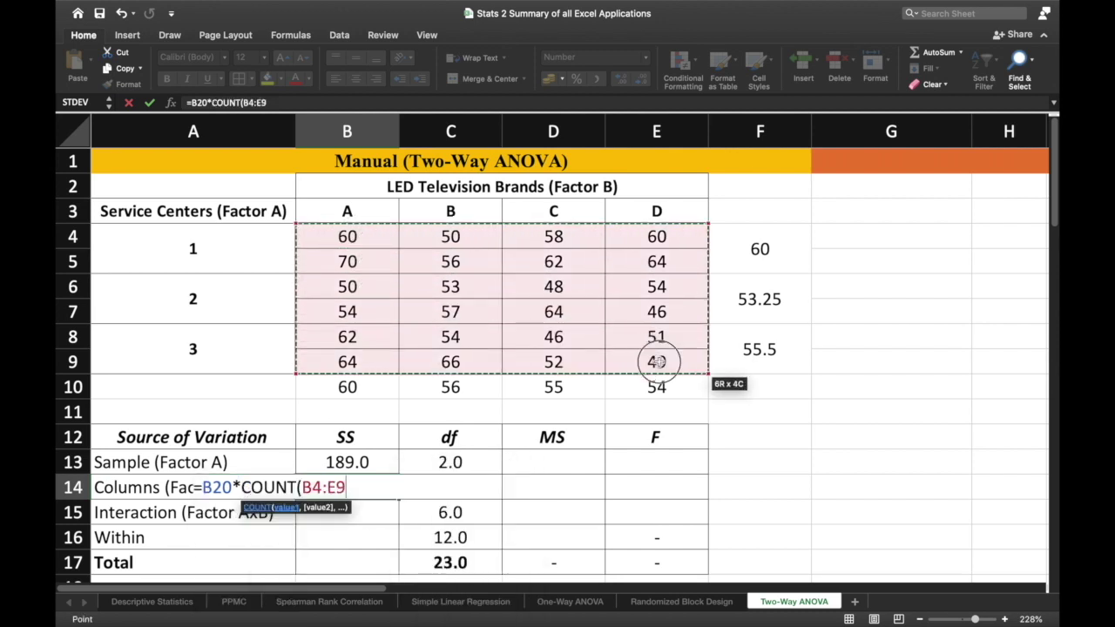
pyautogui.write(')')
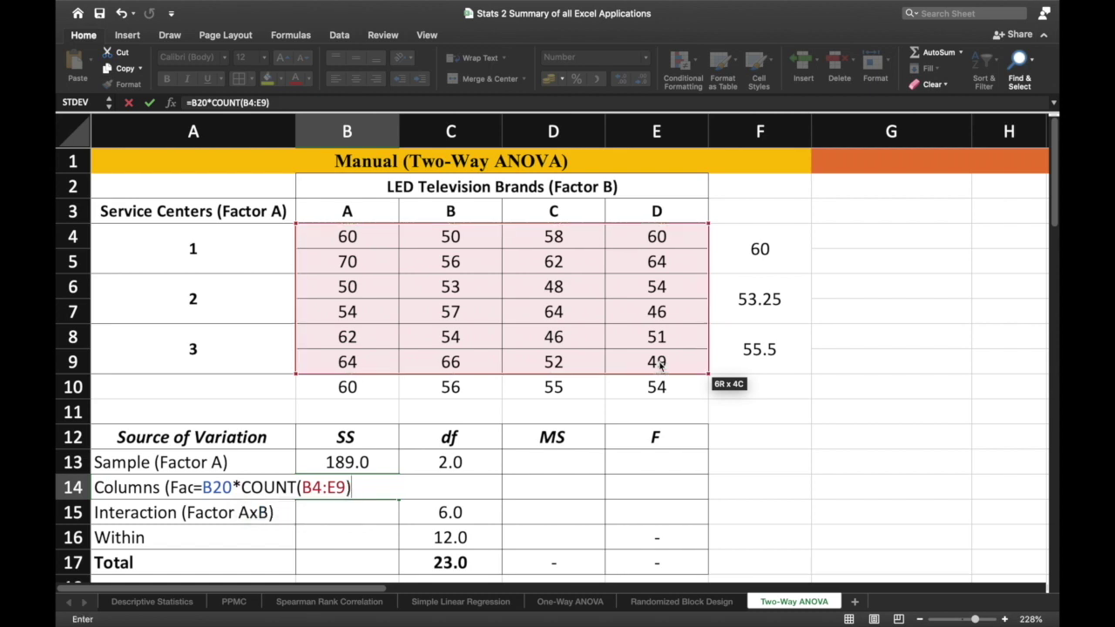
pyautogui.press('Return')
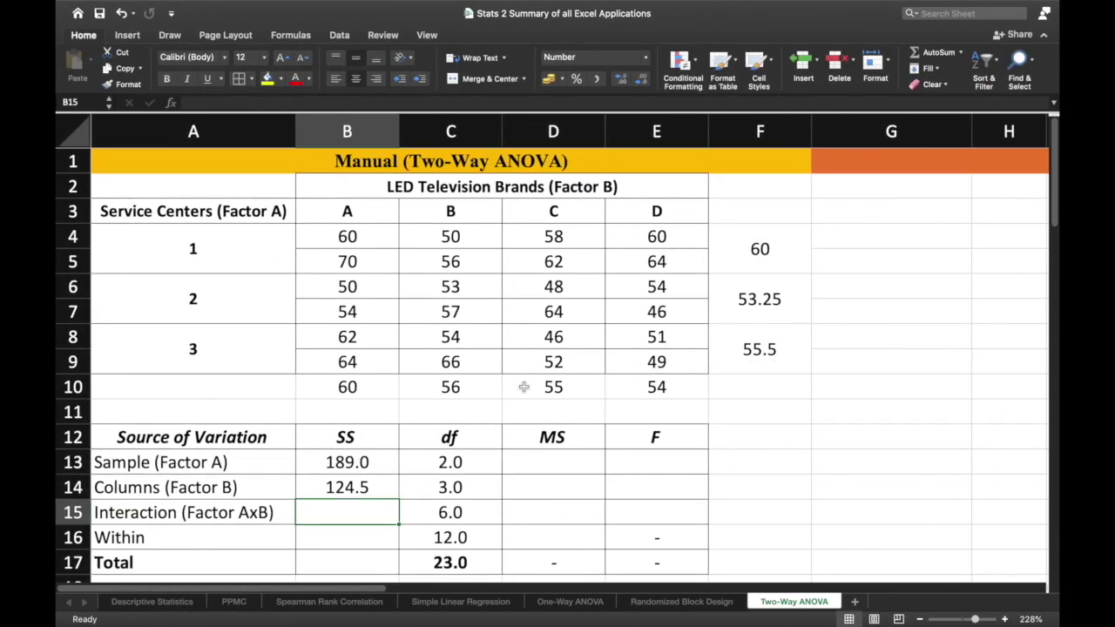
# Step: Extend the Within row label in A16 to read "Within (Error)"
pyautogui.scroll(-3, 524, 385)
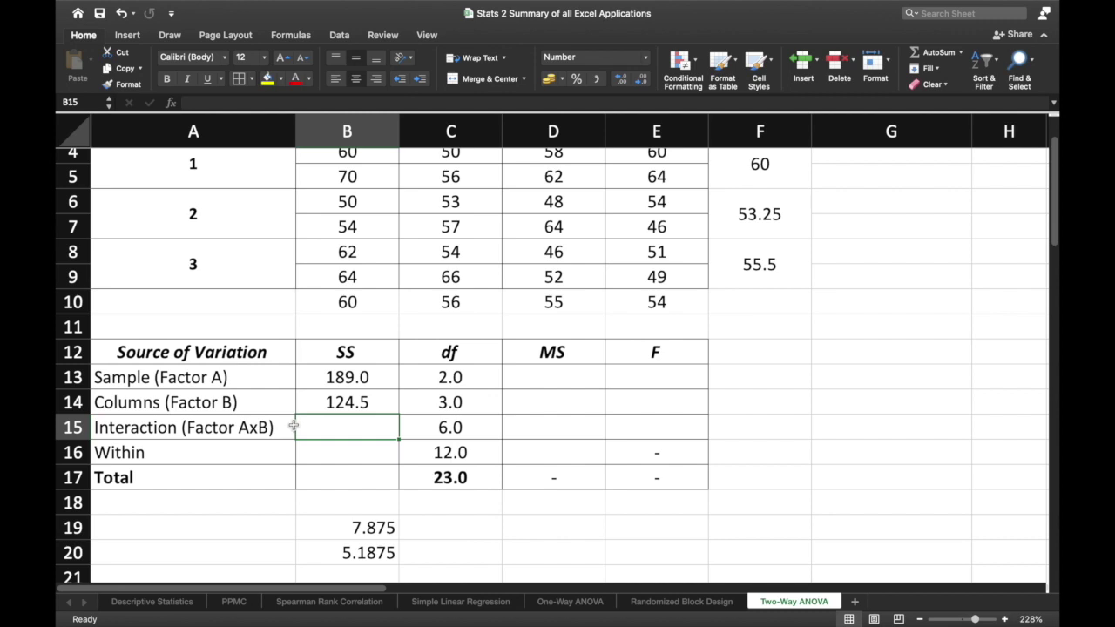
pyautogui.click(340, 451)
pyautogui.click(233, 447)
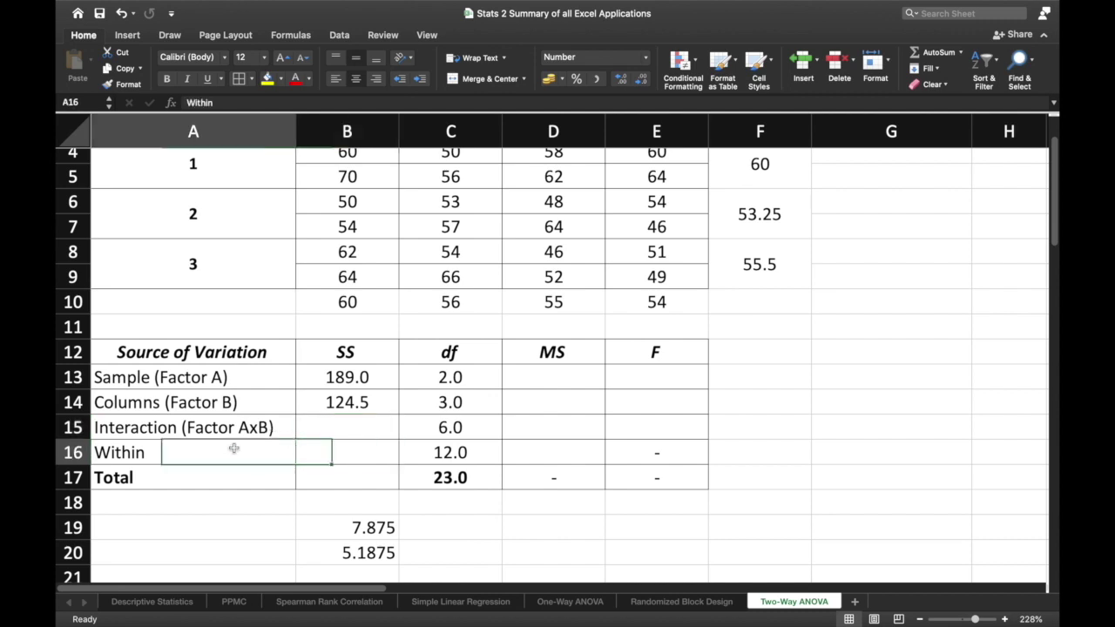
pyautogui.doubleClick(233, 448)
pyautogui.write('(Error)')
pyautogui.press('Return')
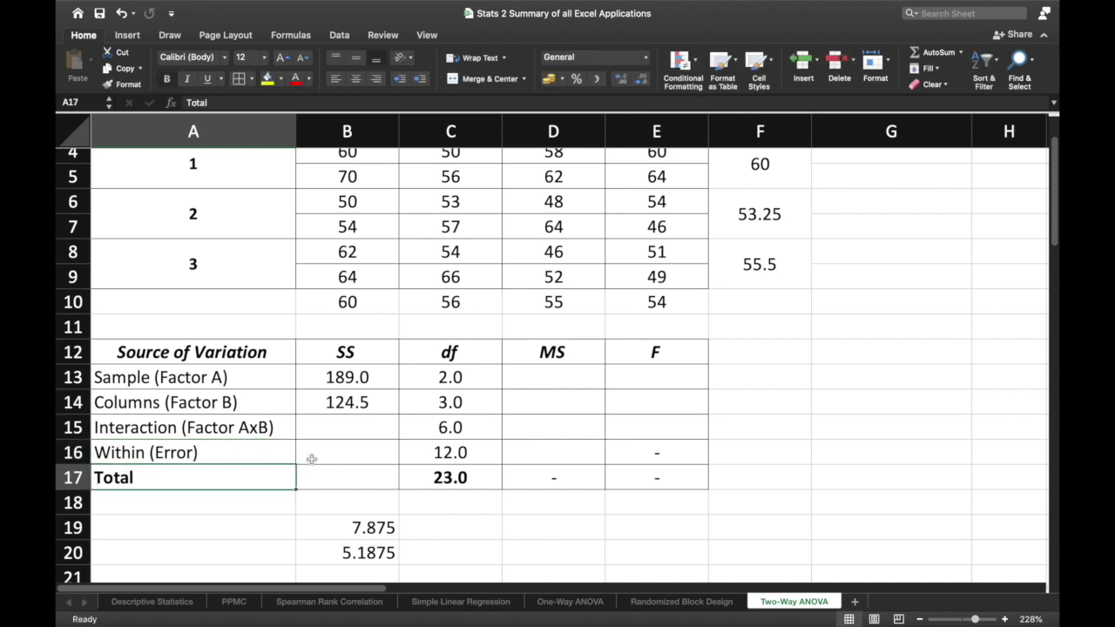
pyautogui.click(344, 443)
pyautogui.click(344, 424)
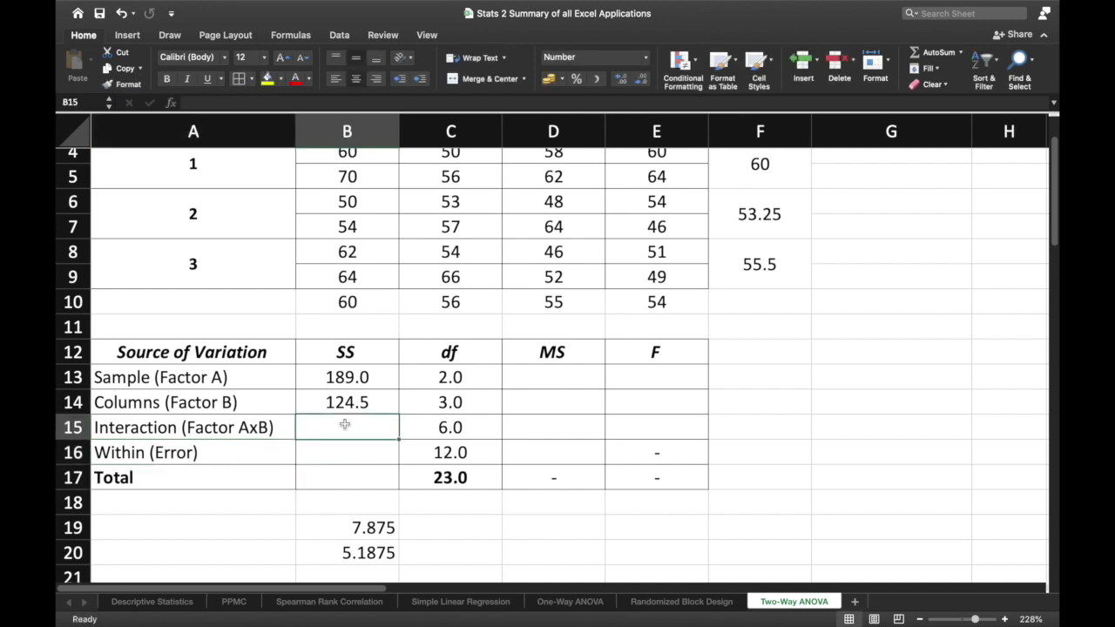
pyautogui.click(340, 474)
pyautogui.click(344, 443)
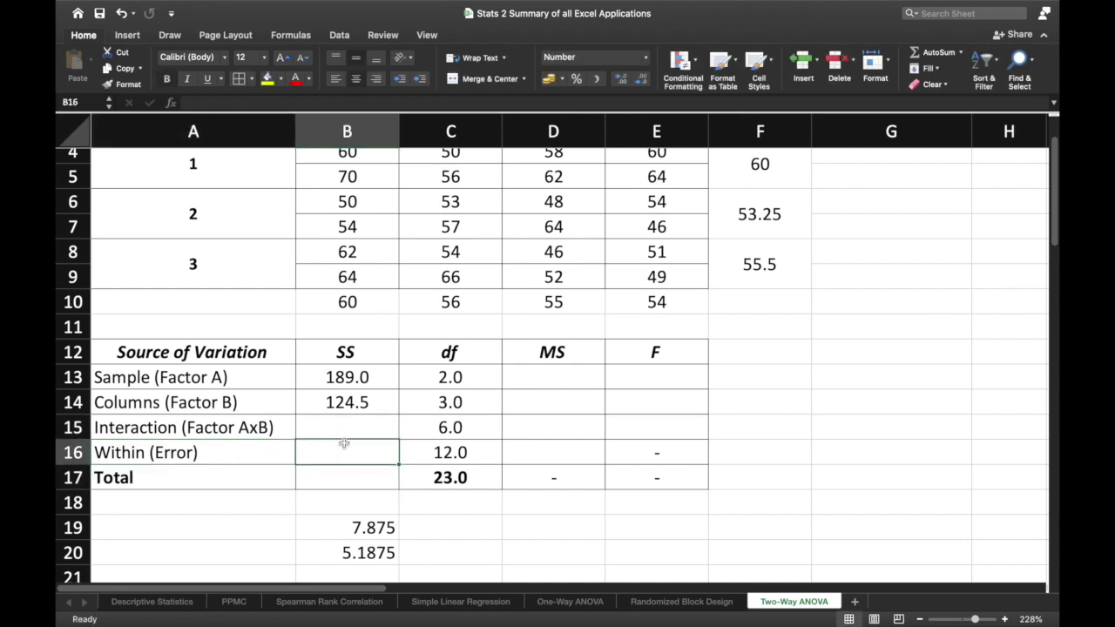
pyautogui.click(347, 432)
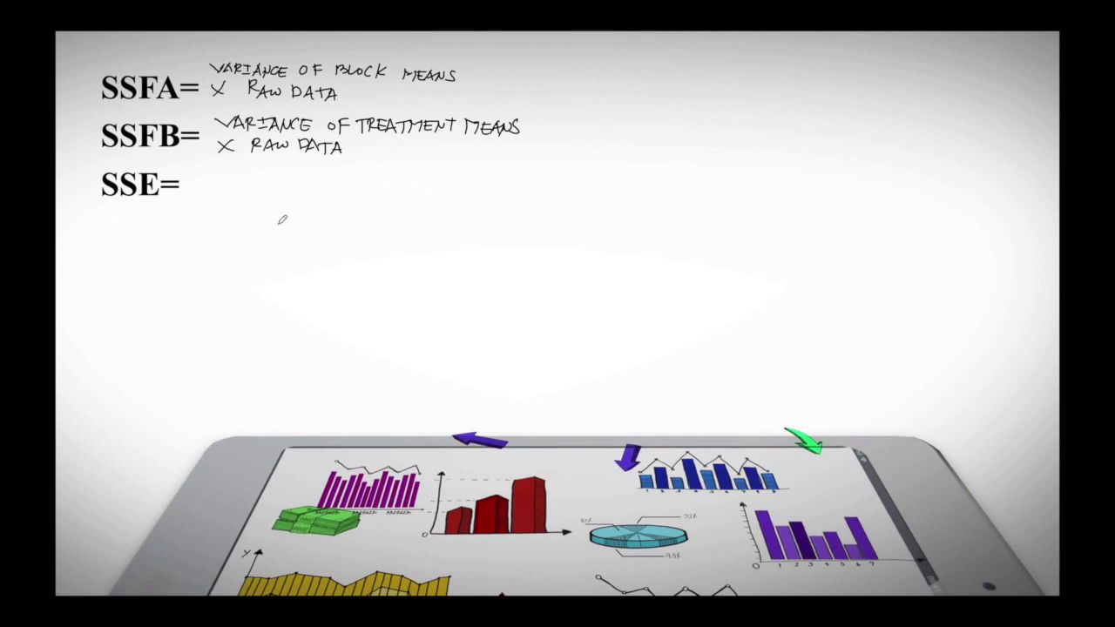
pyautogui.moveTo(212, 168)
pyautogui.mouseDown()
pyautogui.moveTo(210, 195)
pyautogui.moveTo(251, 174)
pyautogui.moveTo(316, 171)
pyautogui.moveTo(317, 186)
pyautogui.moveTo(341, 166)
pyautogui.moveTo(345, 179)
pyautogui.mouseUp()
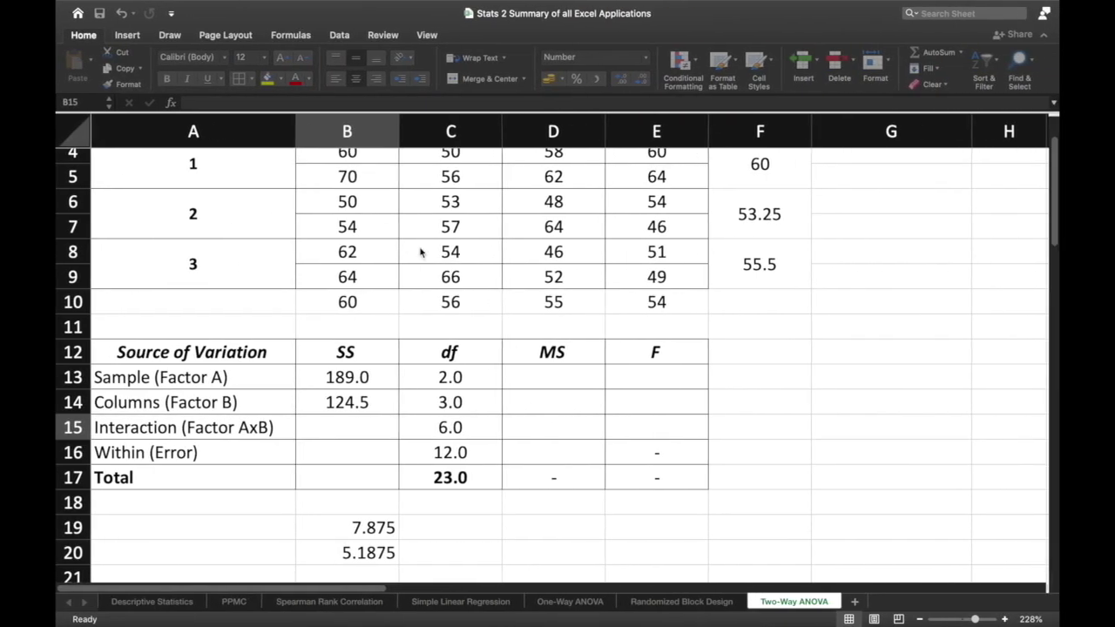
# Step: Examine the two replicate observations for service center 1 and brand A in B4:B5
pyautogui.scroll(3, 418, 252)
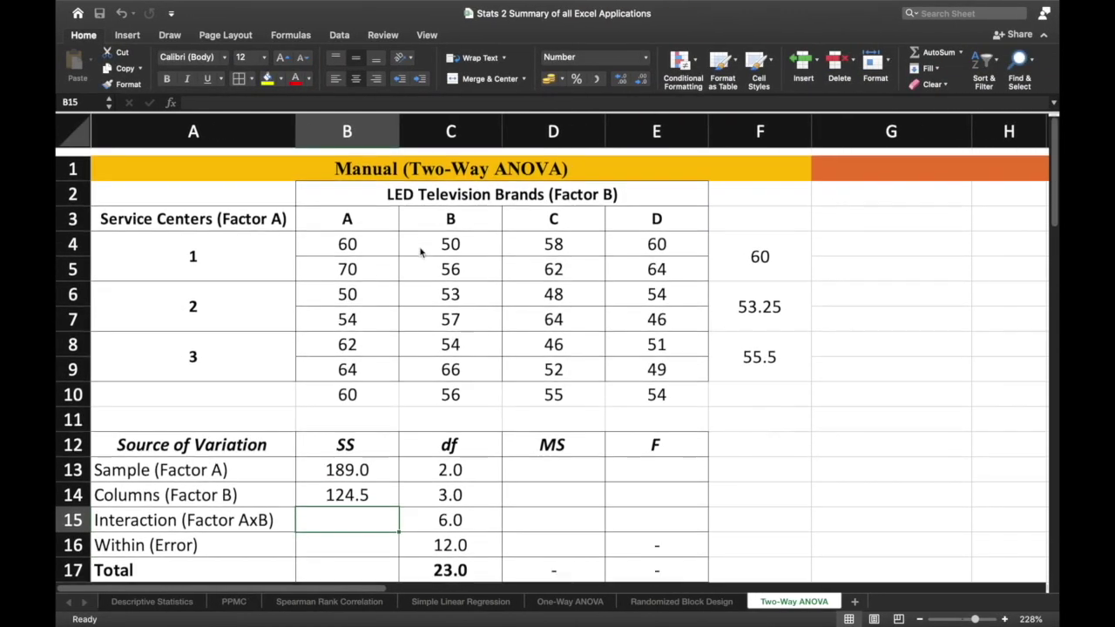
pyautogui.moveTo(372, 242); pyautogui.dragTo(368, 260)
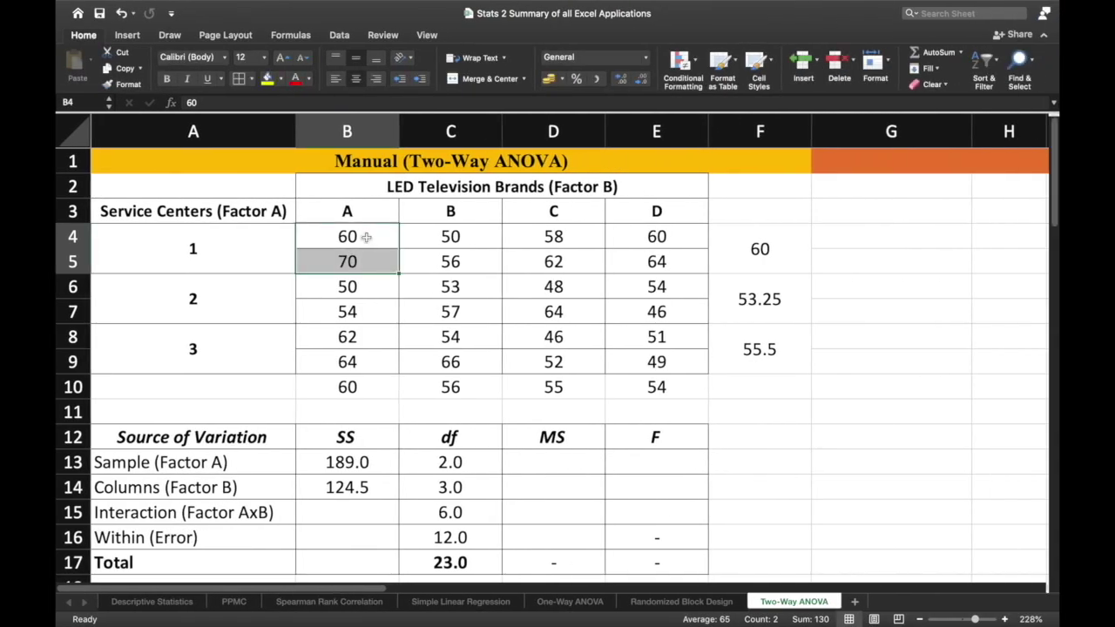
pyautogui.click(366, 237)
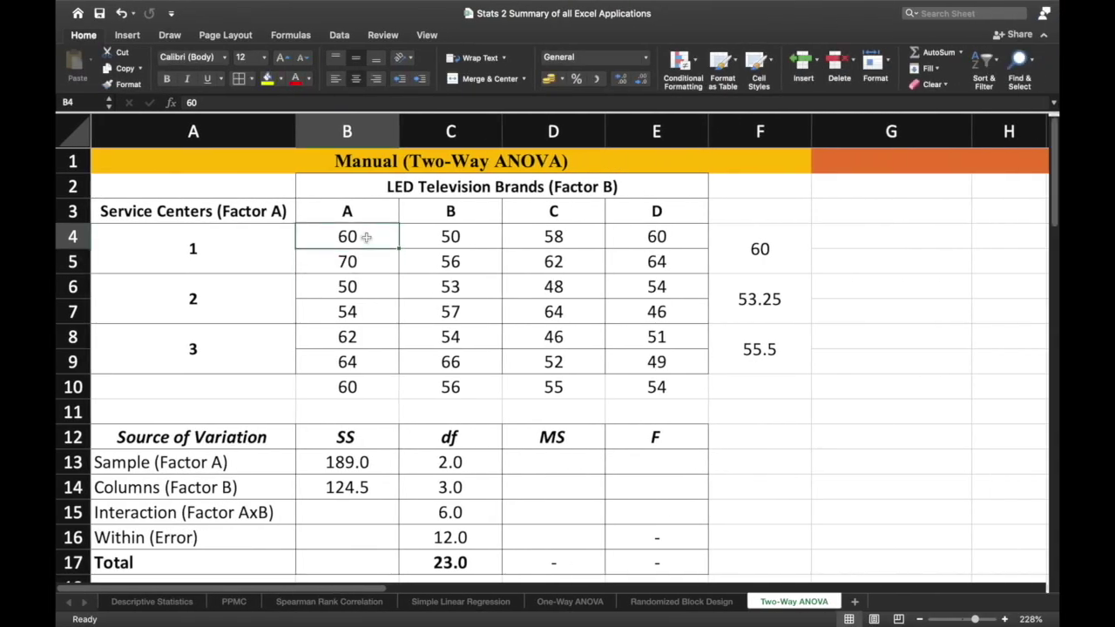
pyautogui.moveTo(366, 238); pyautogui.dragTo(365, 265)
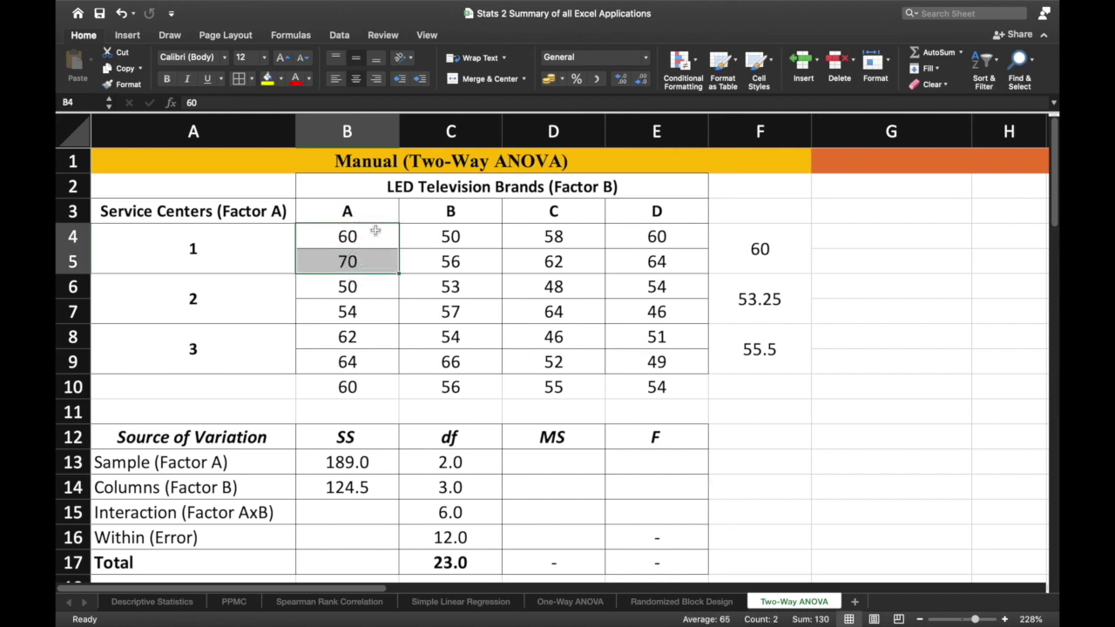
pyautogui.click(373, 257)
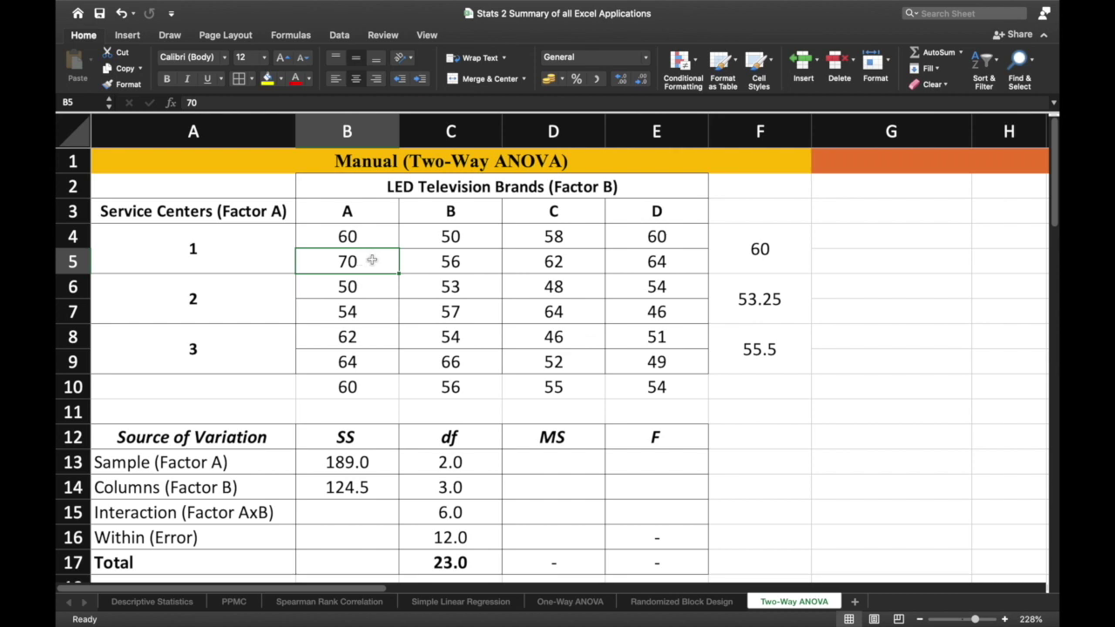
pyautogui.moveTo(370, 239); pyautogui.dragTo(366, 262)
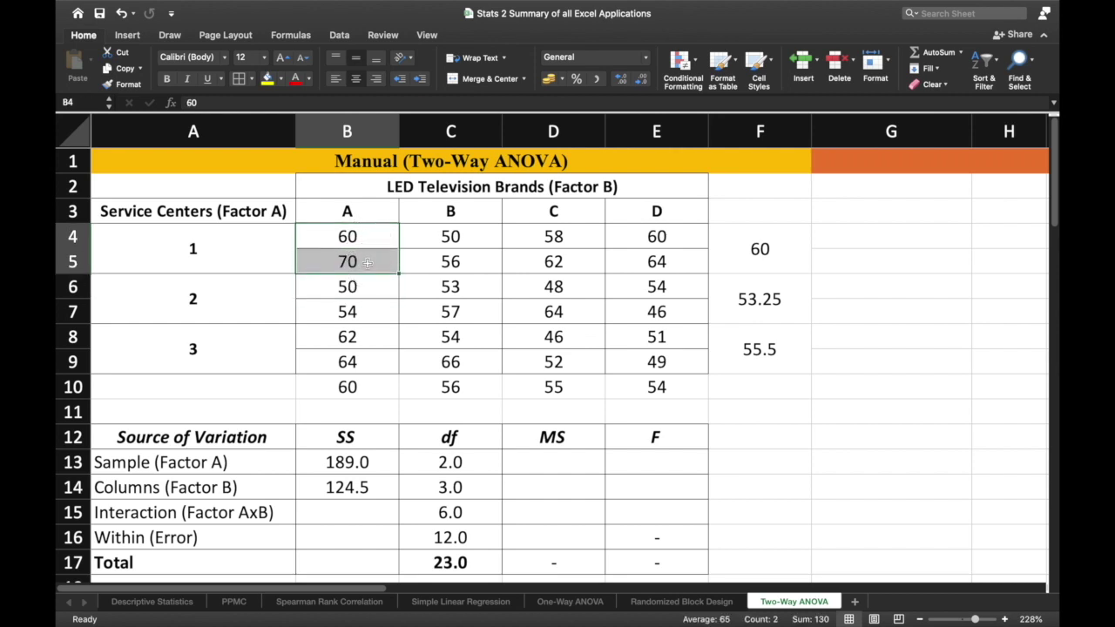
pyautogui.click(368, 262)
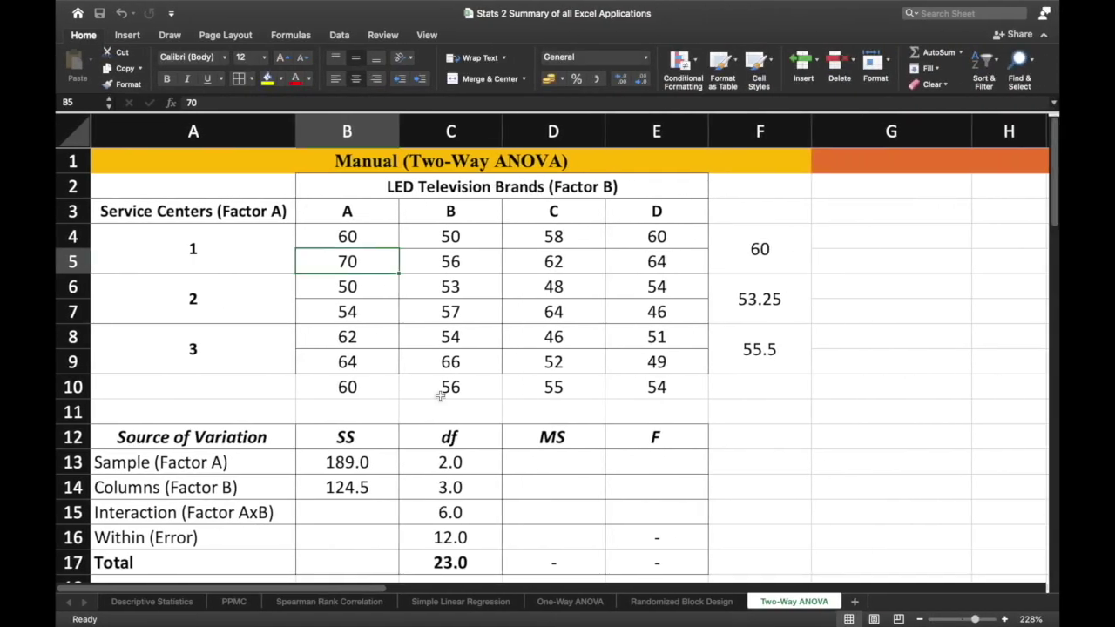
pyautogui.scroll(-4, 442, 391)
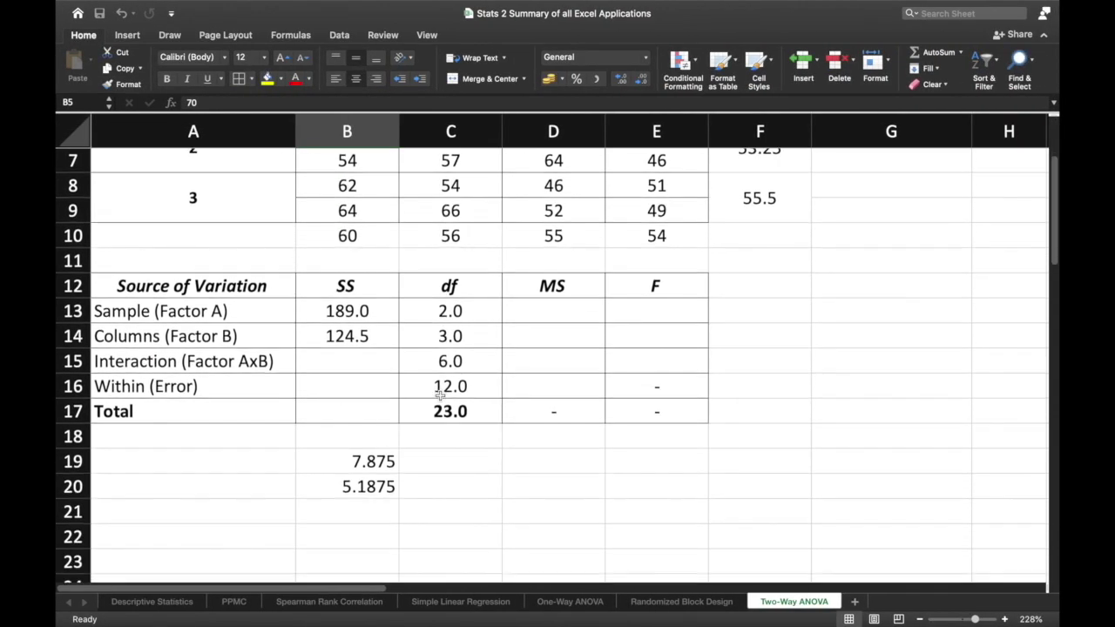
pyautogui.scroll(3, 440, 395)
pyautogui.scroll(-2, 440, 396)
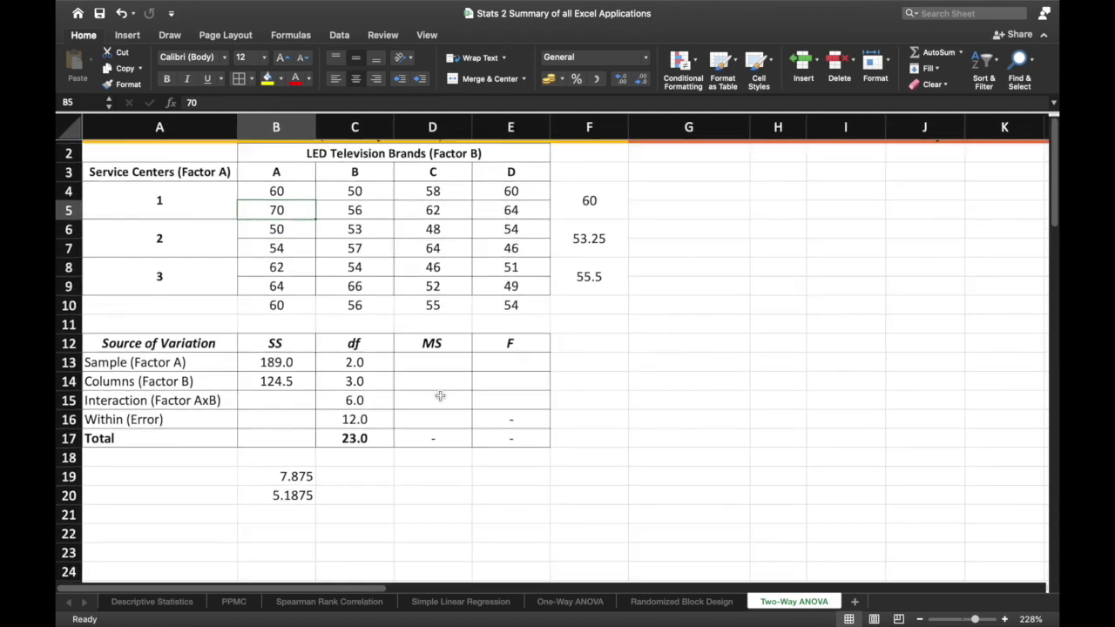
pyautogui.scroll(-5, 440, 395)
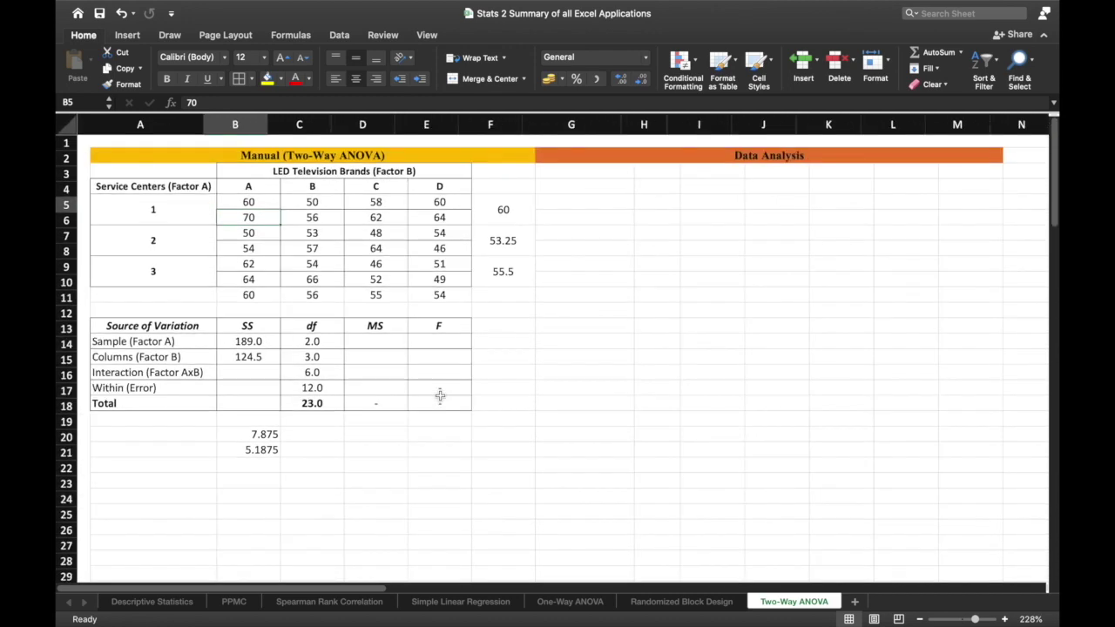
pyautogui.click(234, 447)
pyautogui.write('=avera')
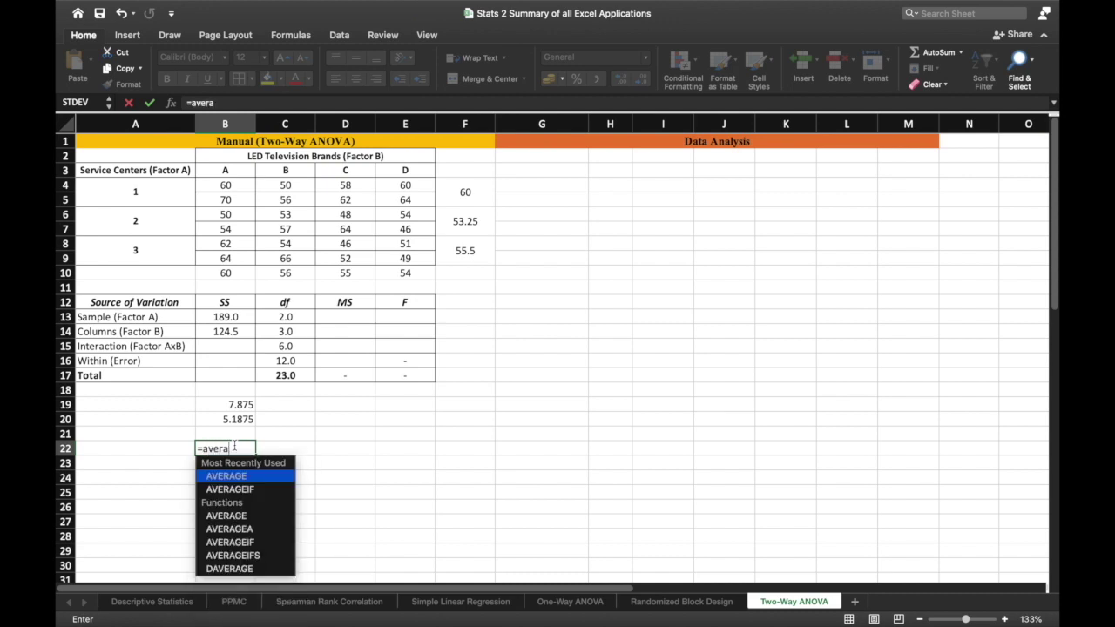
pyautogui.press('Escape')
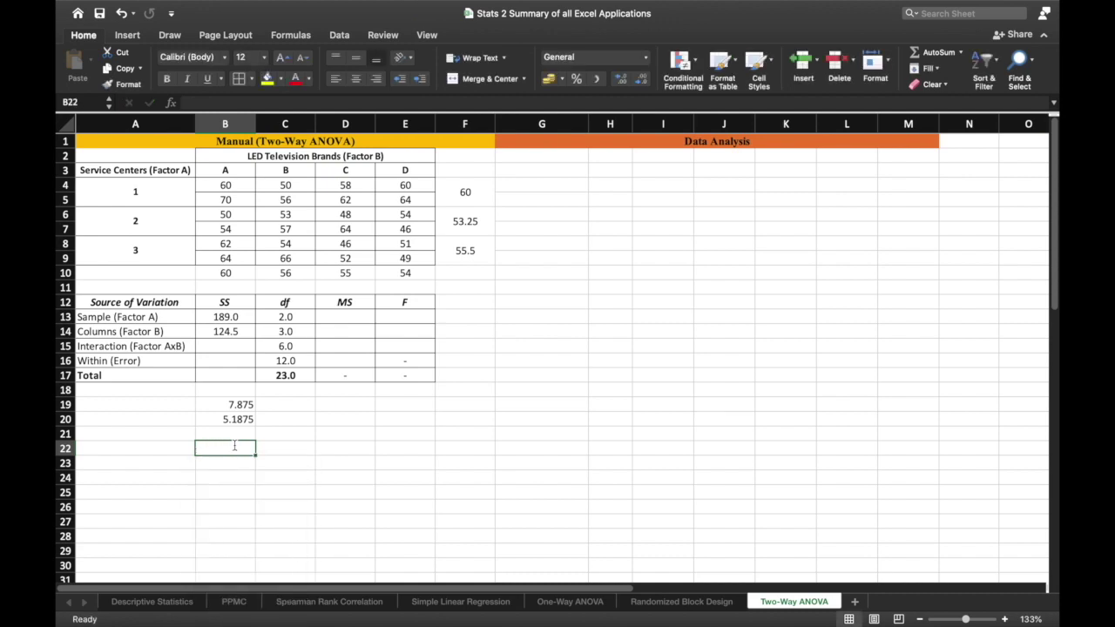
# Step: Merge and center B22:B23 below the ANOVA table and copy the merged cell across columns C to E
pyautogui.hotkey('shift', 'Down')
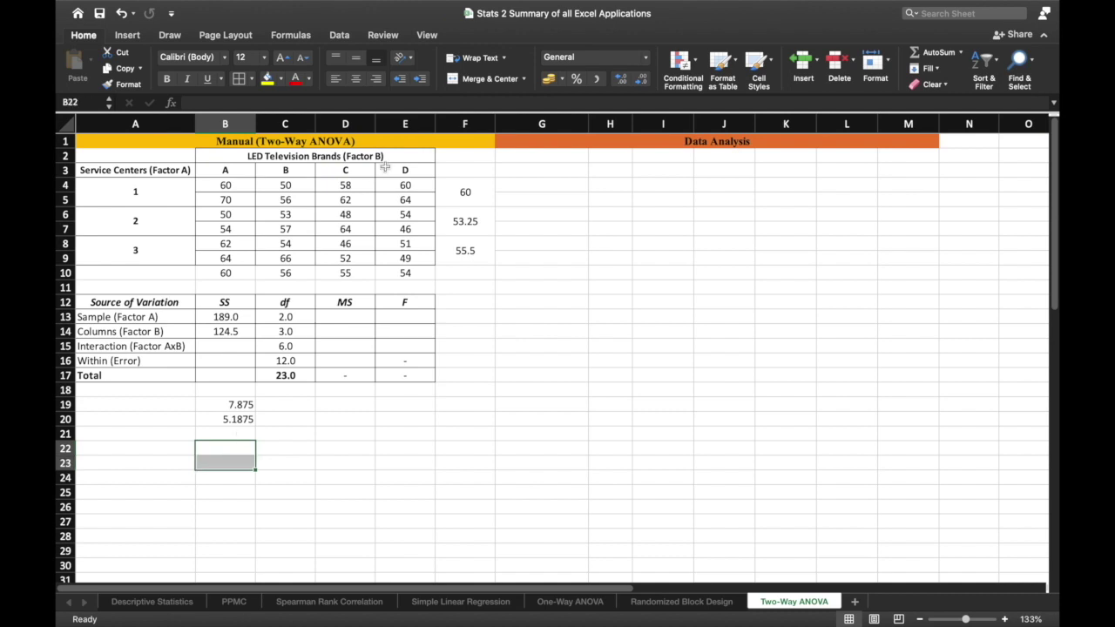
pyautogui.click(488, 79)
pyautogui.press('super+c')
pyautogui.press('Right')
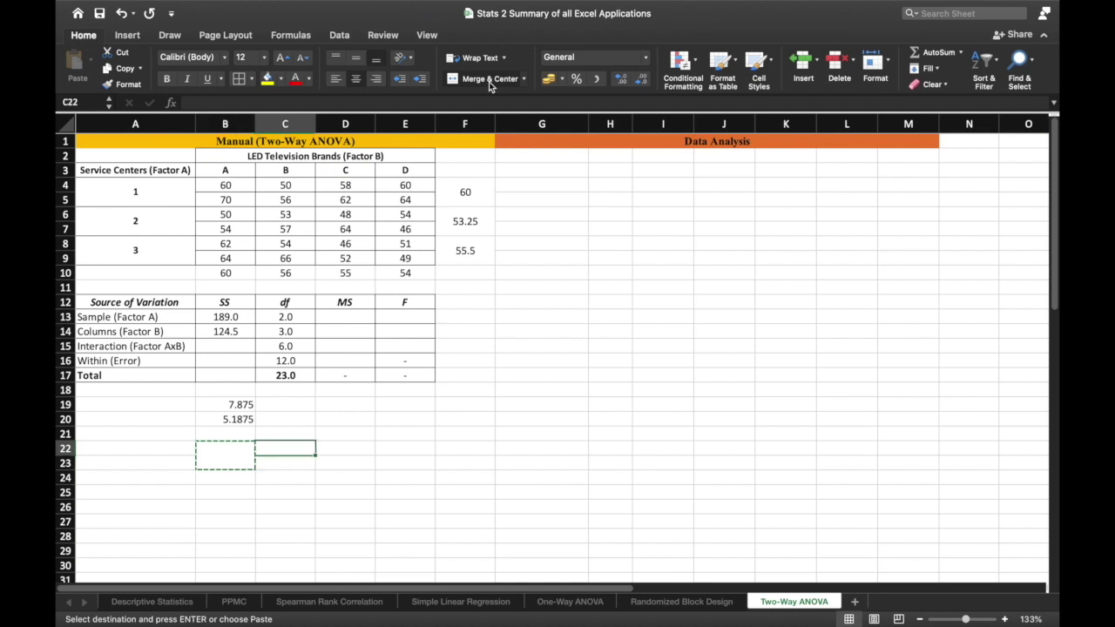
pyautogui.press('super+v')
pyautogui.press('Right')
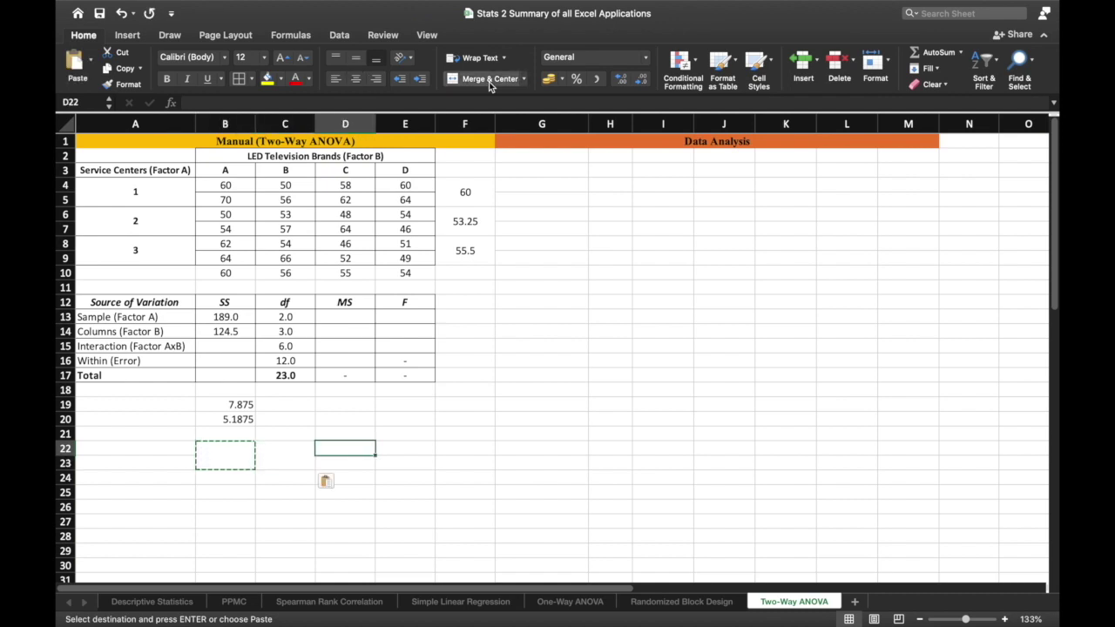
pyautogui.press('super+v')
pyautogui.press('Right')
pyautogui.press('super+v')
pyautogui.press('Right')
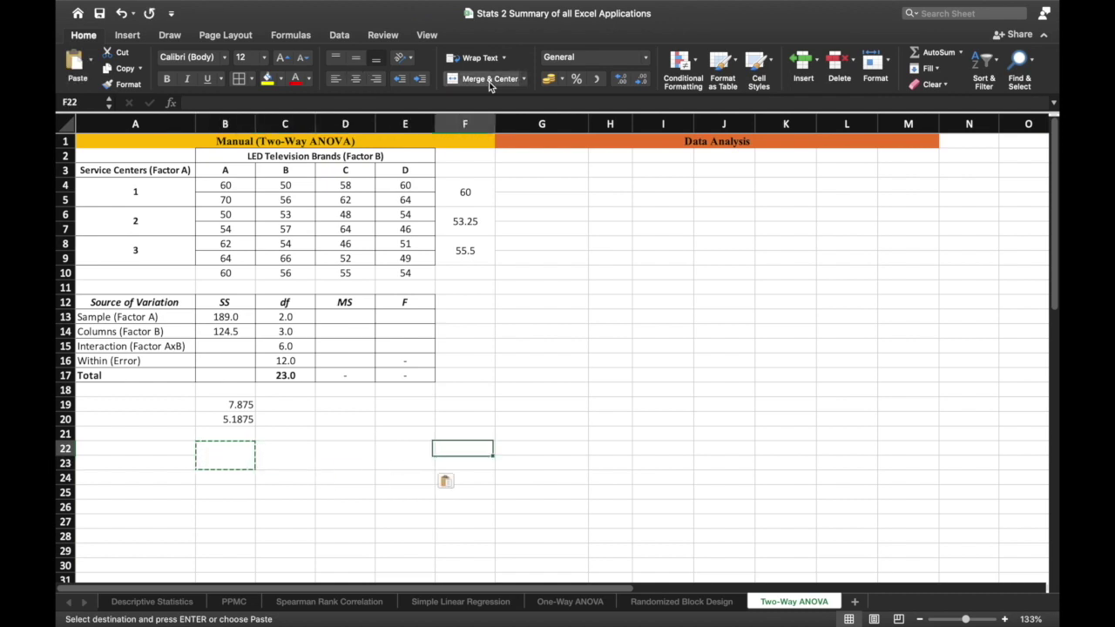
# Step: Copy the row of merged cells B22:E23 down to rows 24 and 25
pyautogui.click(236, 464)
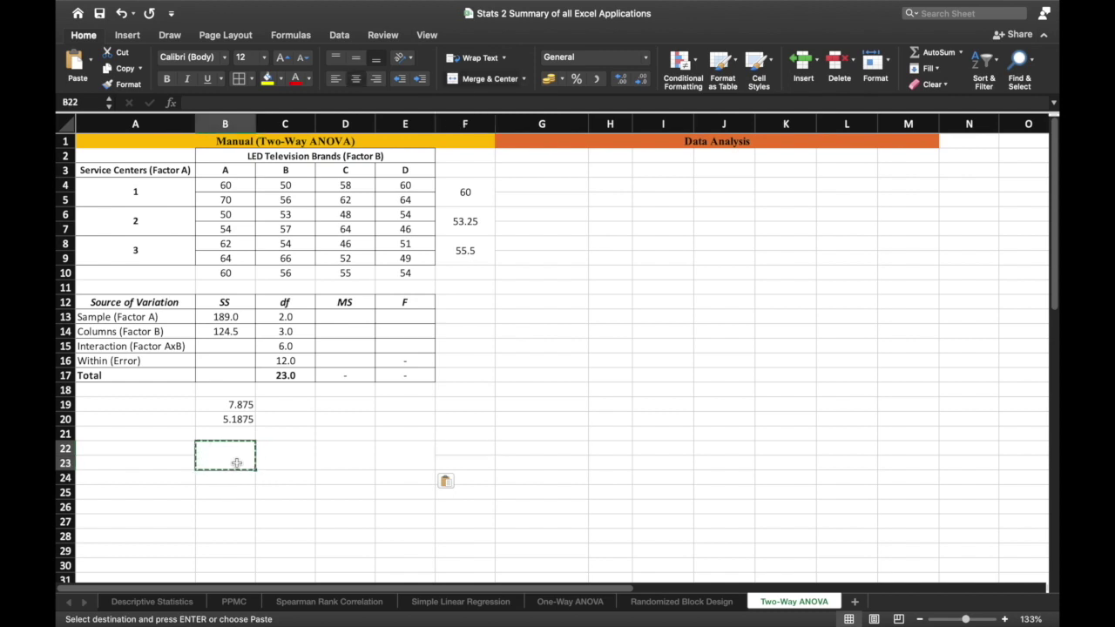
pyautogui.hotkey('shift', 'Right')
pyautogui.hotkey('shift', 'Right')
pyautogui.hotkey('shift', 'Right')
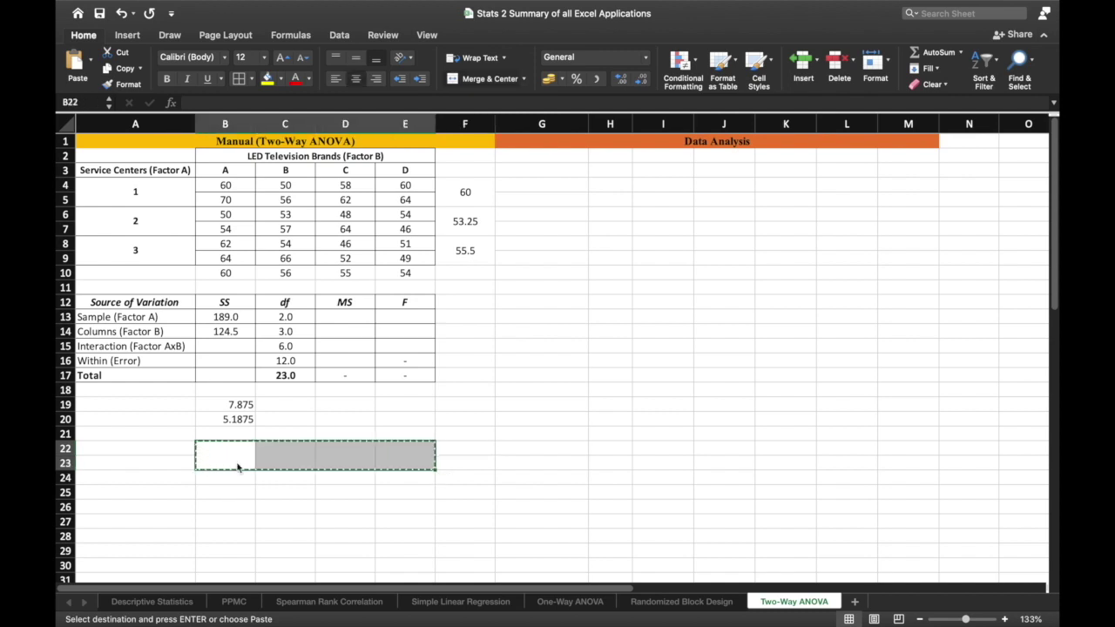
pyautogui.press('Down')
pyautogui.press('Down')
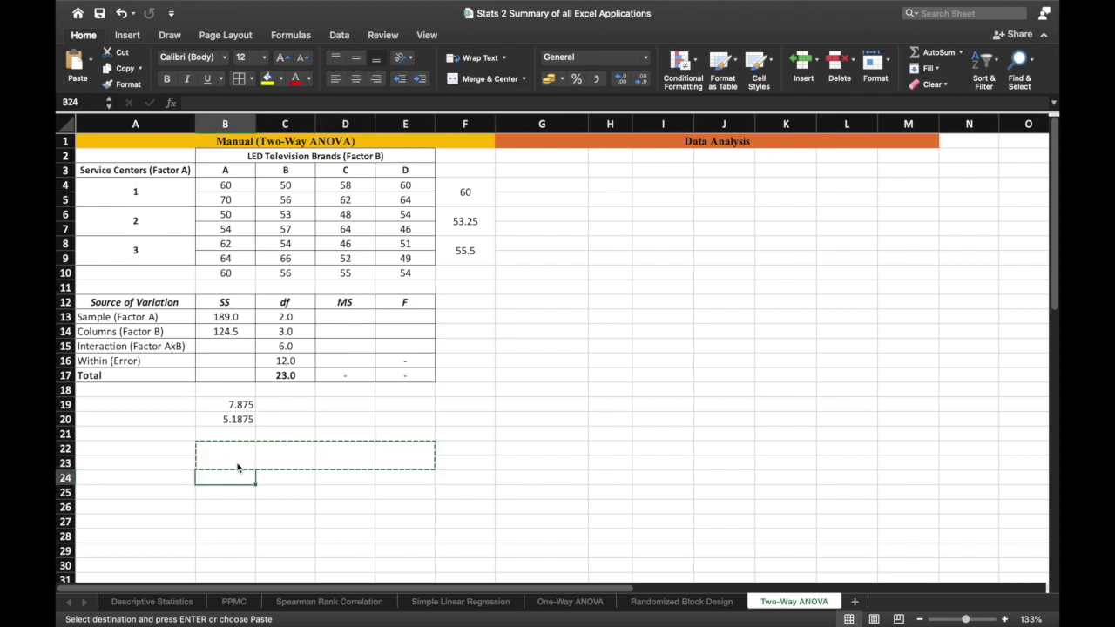
pyautogui.press('super+v')
pyautogui.press('Down')
pyautogui.press('Down')
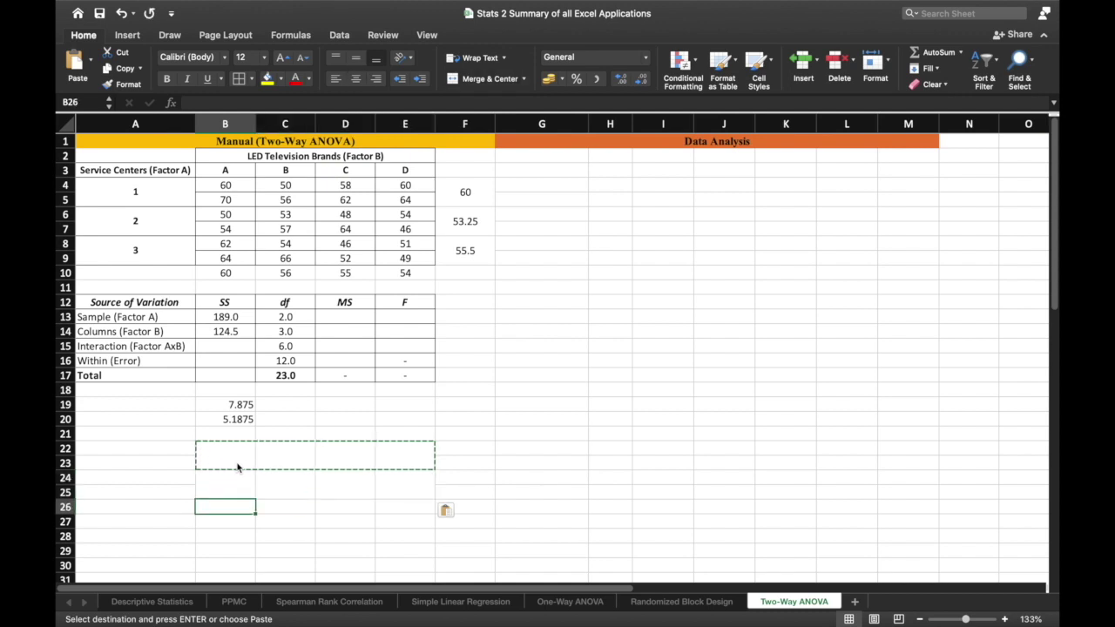
pyautogui.press('Escape')
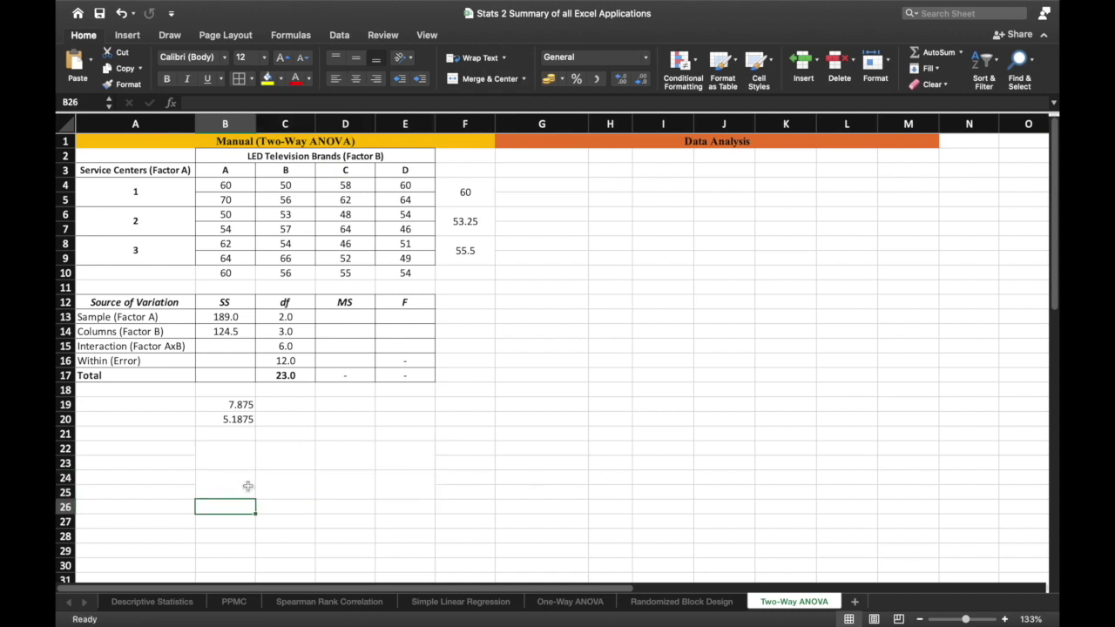
# Step: Copy the merged cells in B24:E25 to rows 26 and 27 as the grid's third row
pyautogui.click(248, 486)
pyautogui.hotkey('shift', 'Right')
pyautogui.hotkey('shift', 'Right')
pyautogui.hotkey('shift', 'Right')
pyautogui.press('super+c')
pyautogui.press('Down')
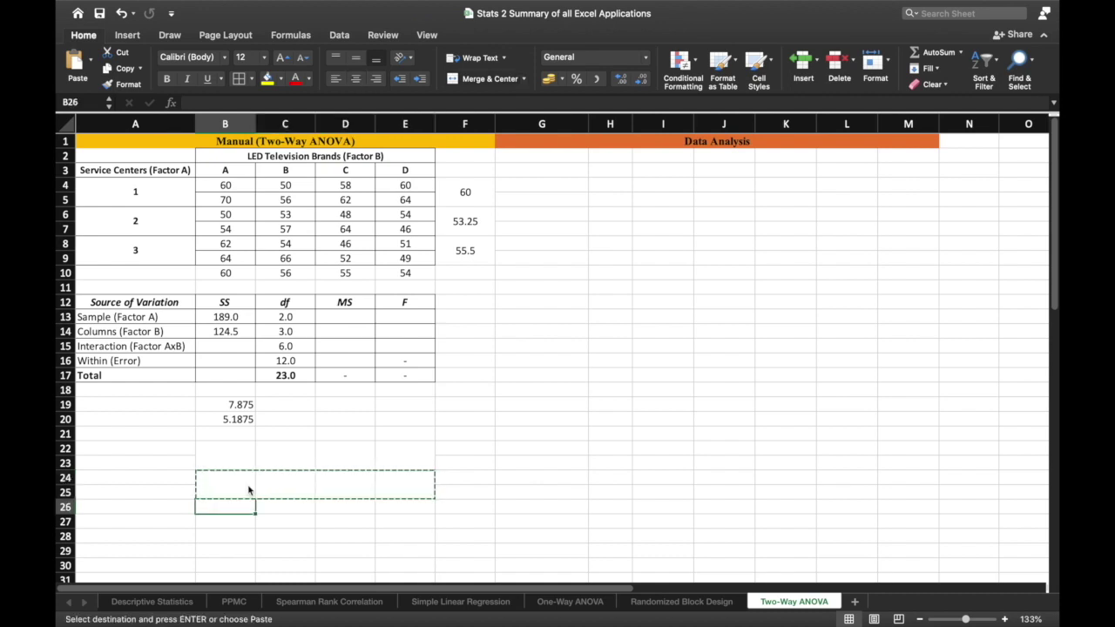
pyautogui.press('super+v')
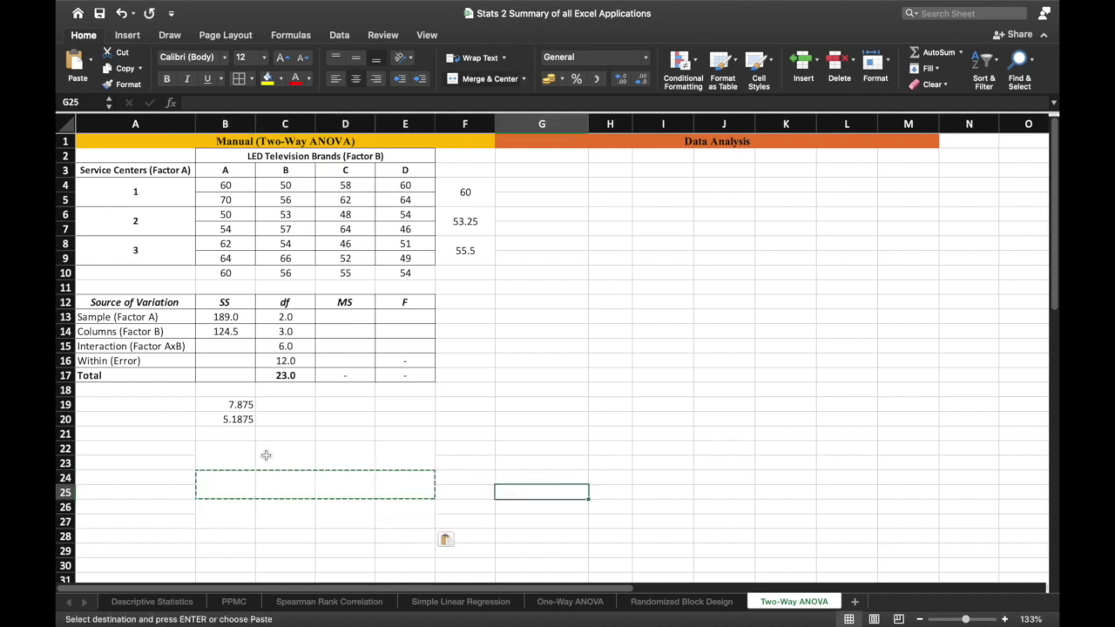
# Step: Apply borders to all cells of the merged grid B22:E27
pyautogui.click(267, 458)
pyautogui.moveTo(268, 458); pyautogui.dragTo(408, 515)
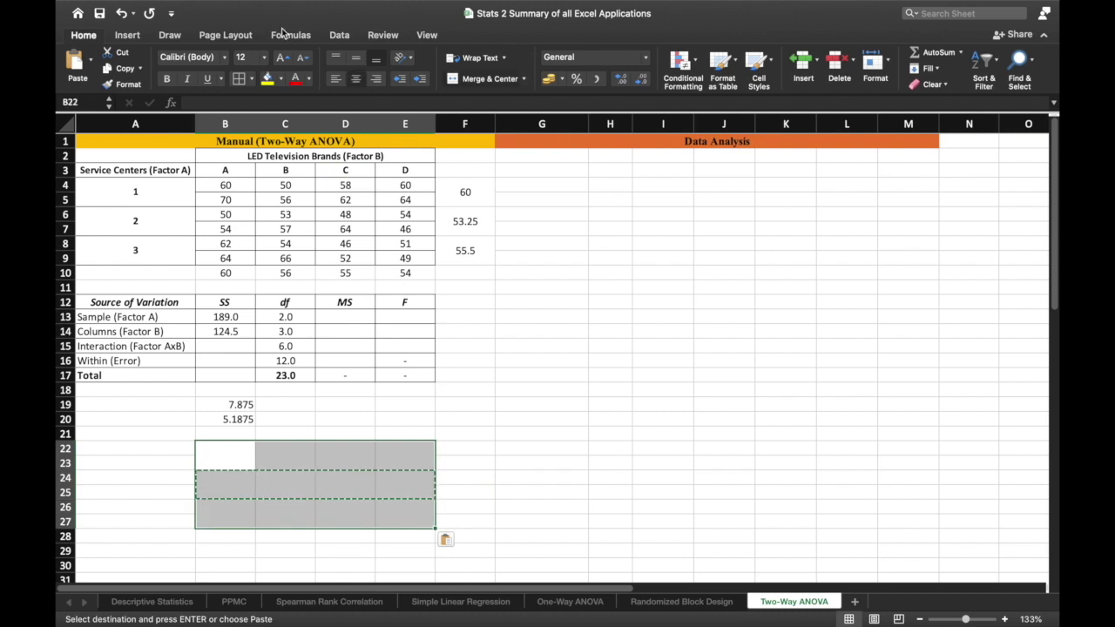
pyautogui.click(239, 78)
pyautogui.click(527, 356)
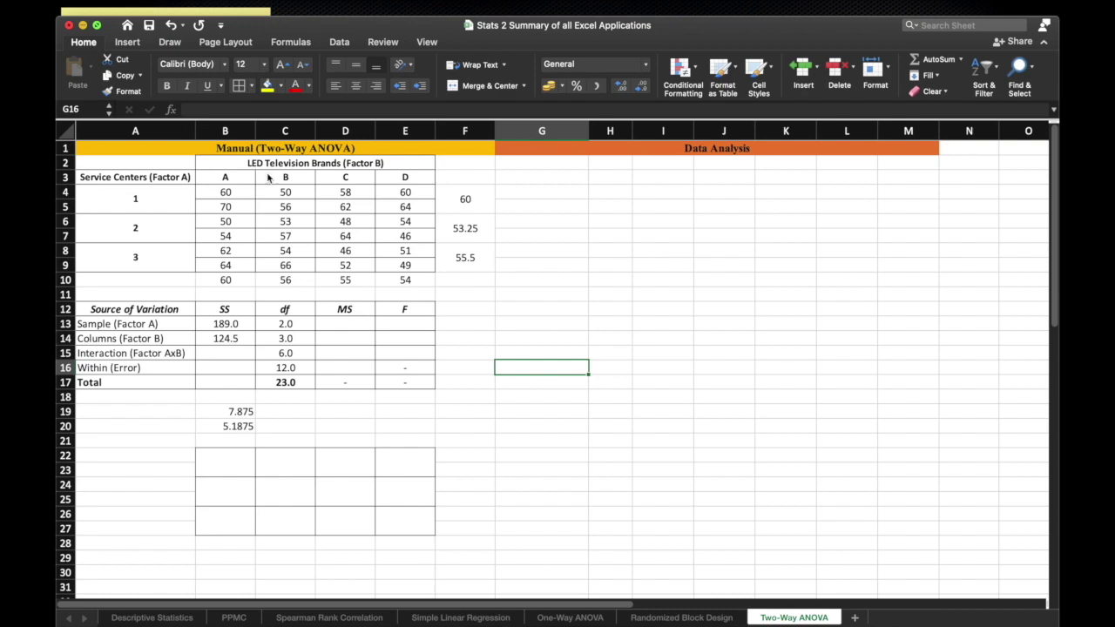
pyautogui.press('Down')
pyautogui.press('Down')
pyautogui.press('Down')
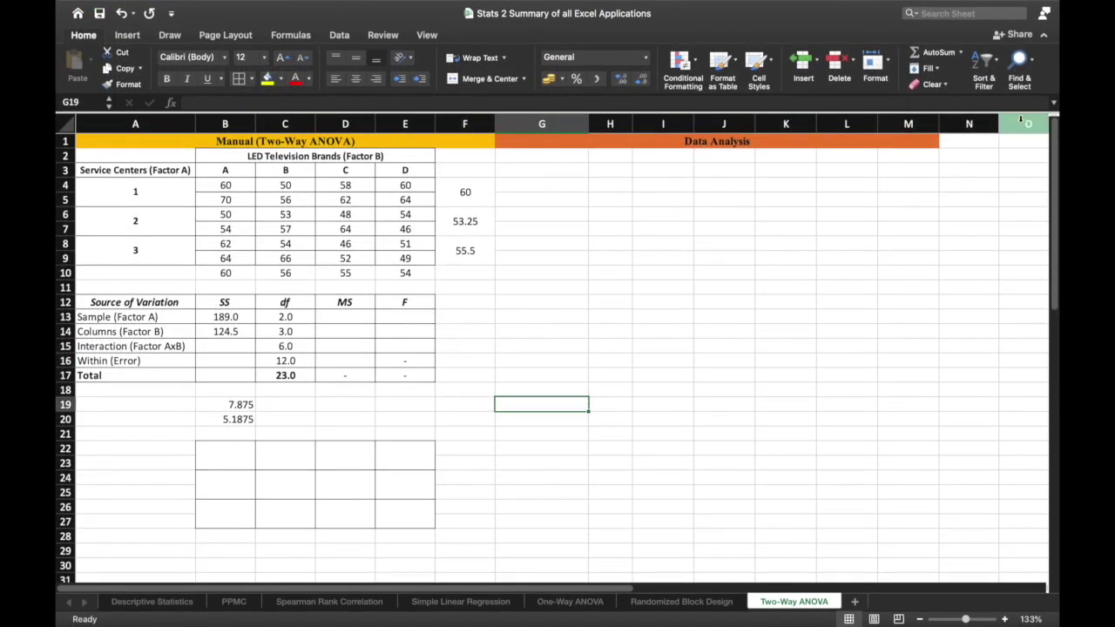
# Step: Calculate the cell mean for service center 1 and brand A in B22 with =AVERAGE(B4:B5)
pyautogui.click(220, 458)
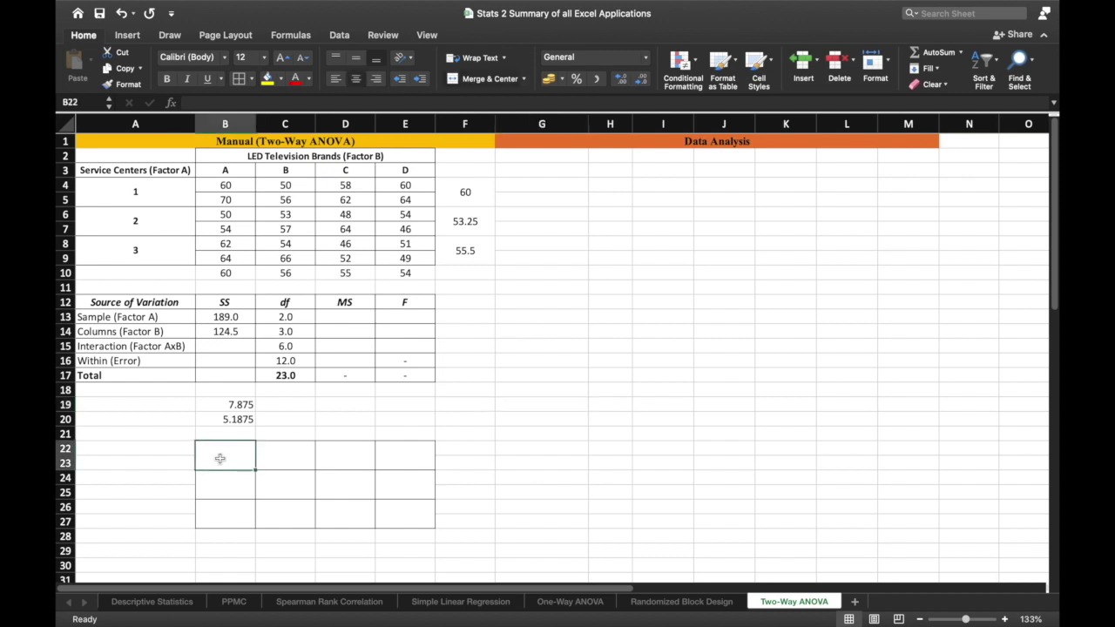
pyautogui.write('=aver')
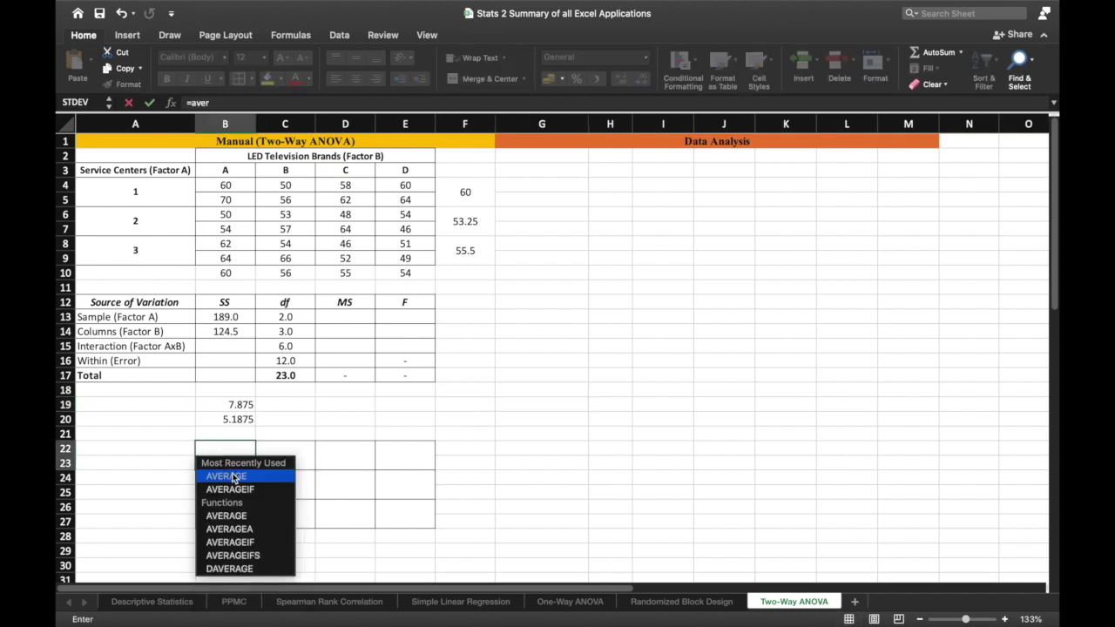
pyautogui.doubleClick(233, 477)
pyautogui.moveTo(228, 185); pyautogui.dragTo(240, 199)
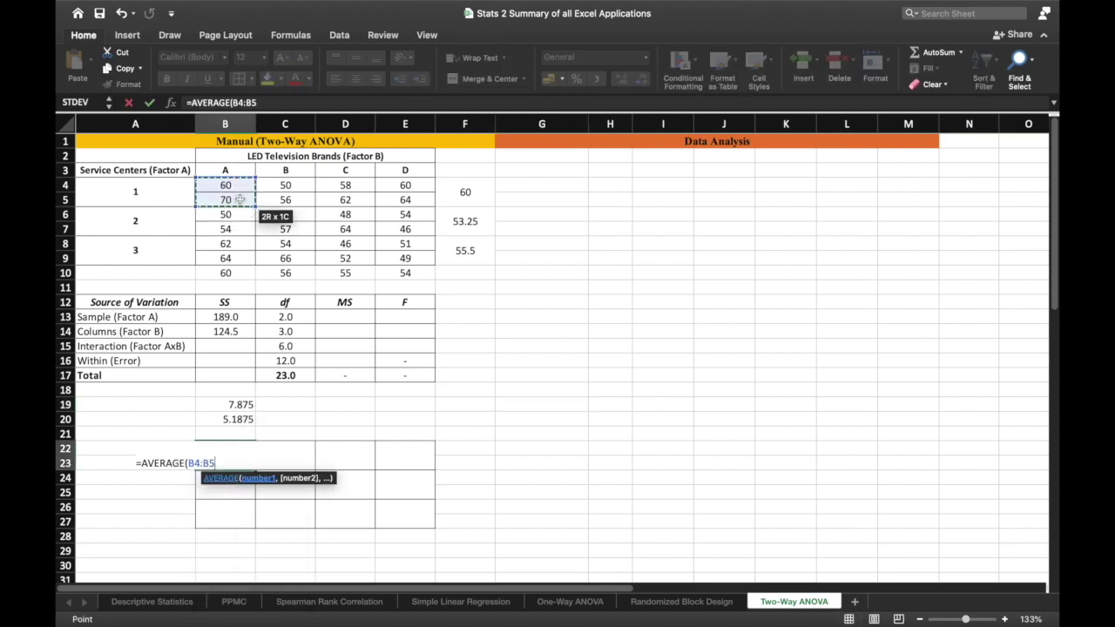
pyautogui.press('Return')
pyautogui.press('Up')
# Step: Copy the average formula from B22 across to C22, D22 and E22 for the other three brands
pyautogui.press('super+c')
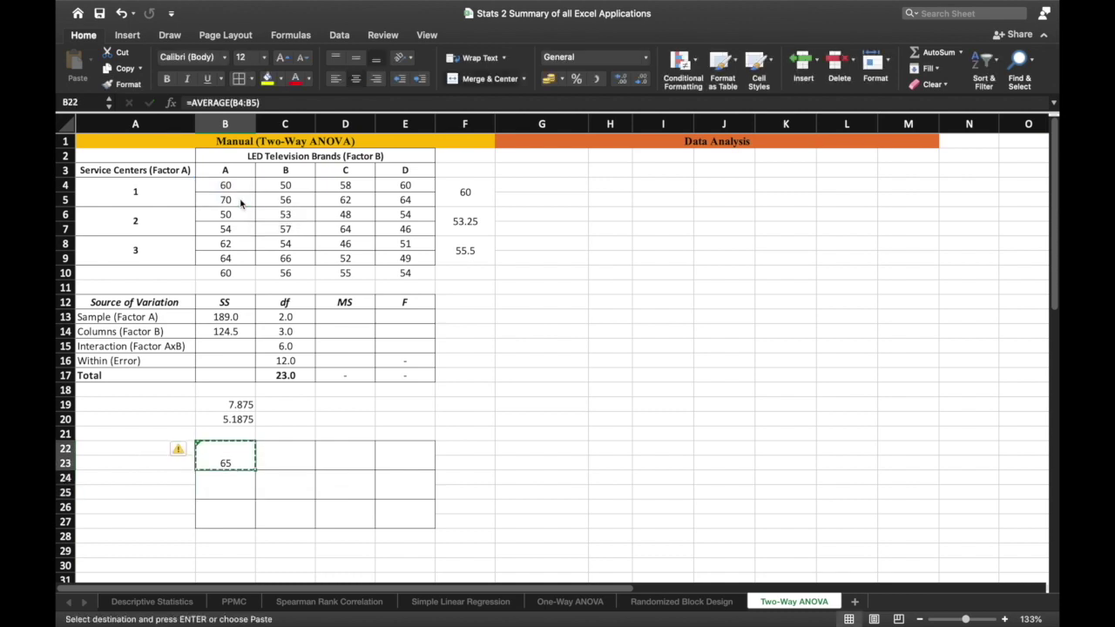
pyautogui.press('Right')
pyautogui.press('super+v')
pyautogui.press('Right')
pyautogui.press('super+v')
pyautogui.press('Right')
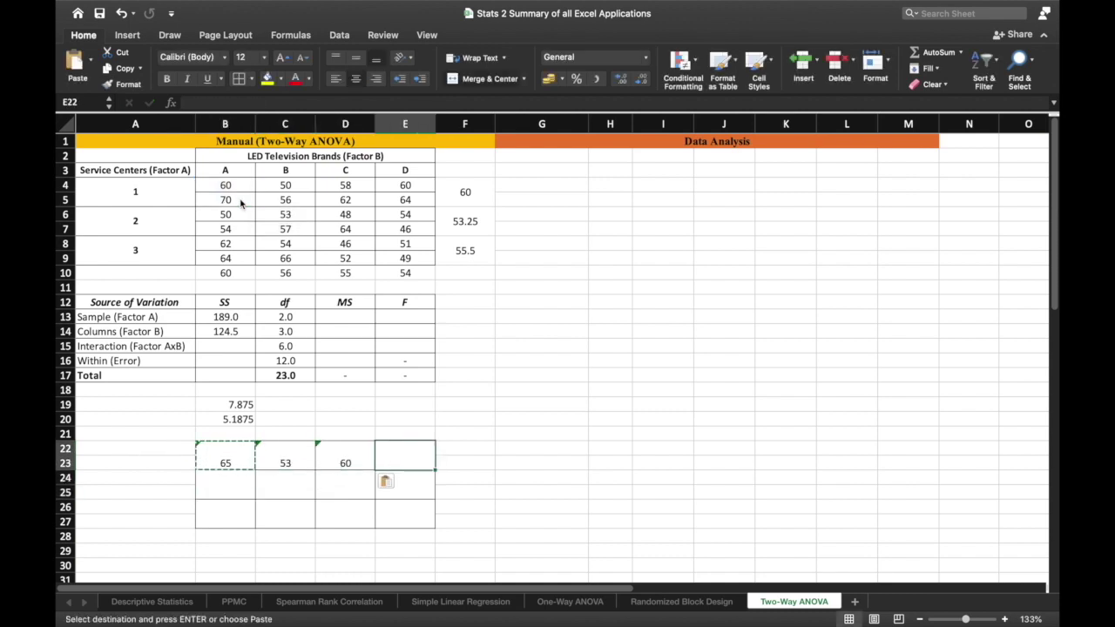
pyautogui.press('super+v')
# Step: Paste the copied average formula into B24:E27 to compute the cell means for service centers 2 and 3
pyautogui.press('Down')
pyautogui.press('Left')
pyautogui.press('Left')
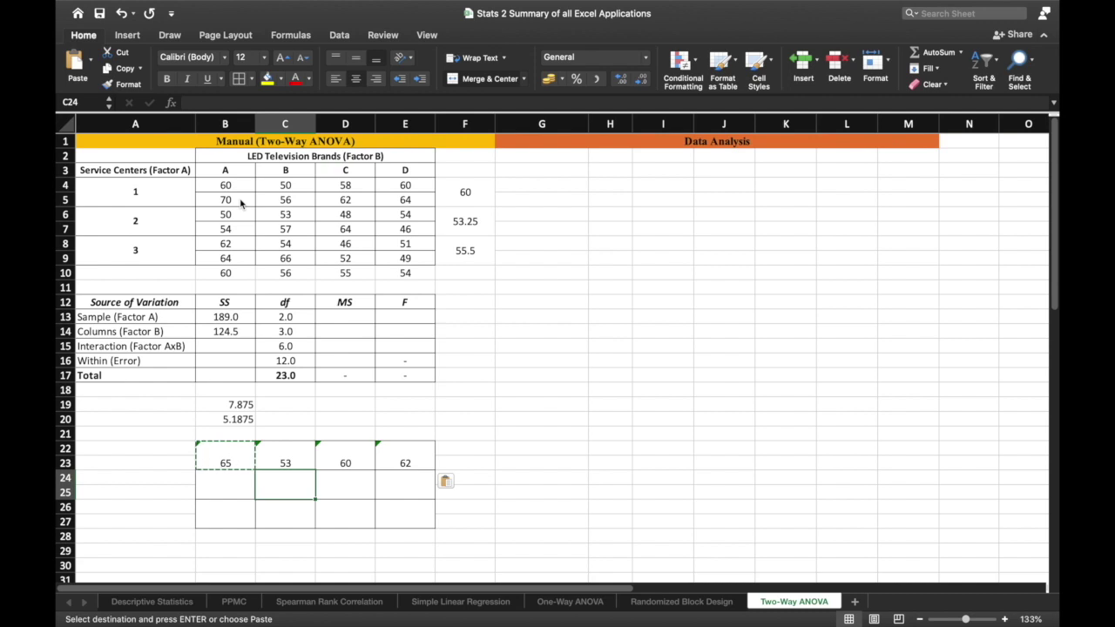
pyautogui.press('Left')
pyautogui.hotkey('shift', 'Down')
pyautogui.hotkey('shift', 'Down')
pyautogui.hotkey('shift', 'Down')
pyautogui.hotkey('shift', 'Right')
pyautogui.hotkey('shift', 'Right')
pyautogui.hotkey('shift', 'Right')
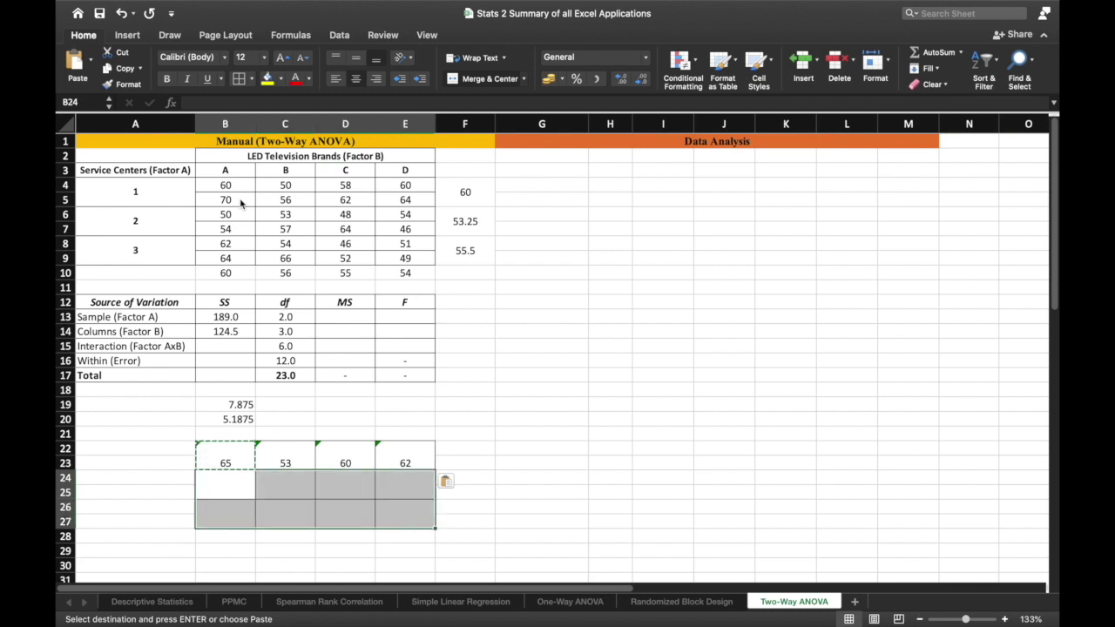
pyautogui.press('super+v')
# Step: Middle-align the cell means in B22:E27 vertically within their merged cells
pyautogui.click(243, 454)
pyautogui.moveTo(243, 454); pyautogui.dragTo(409, 521)
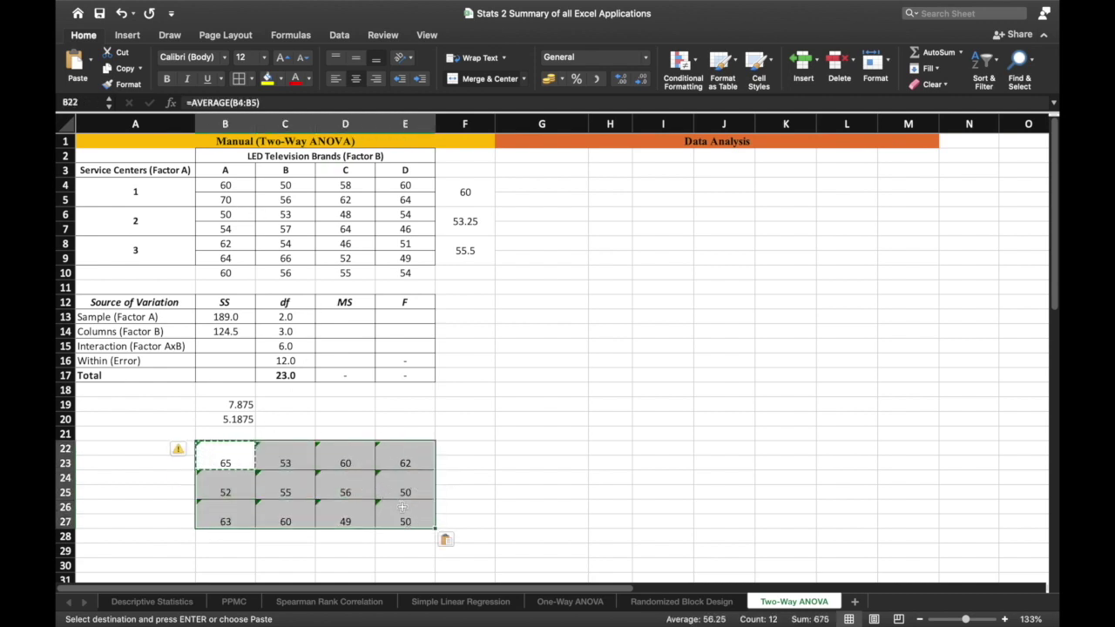
pyautogui.click(356, 59)
pyautogui.click(533, 418)
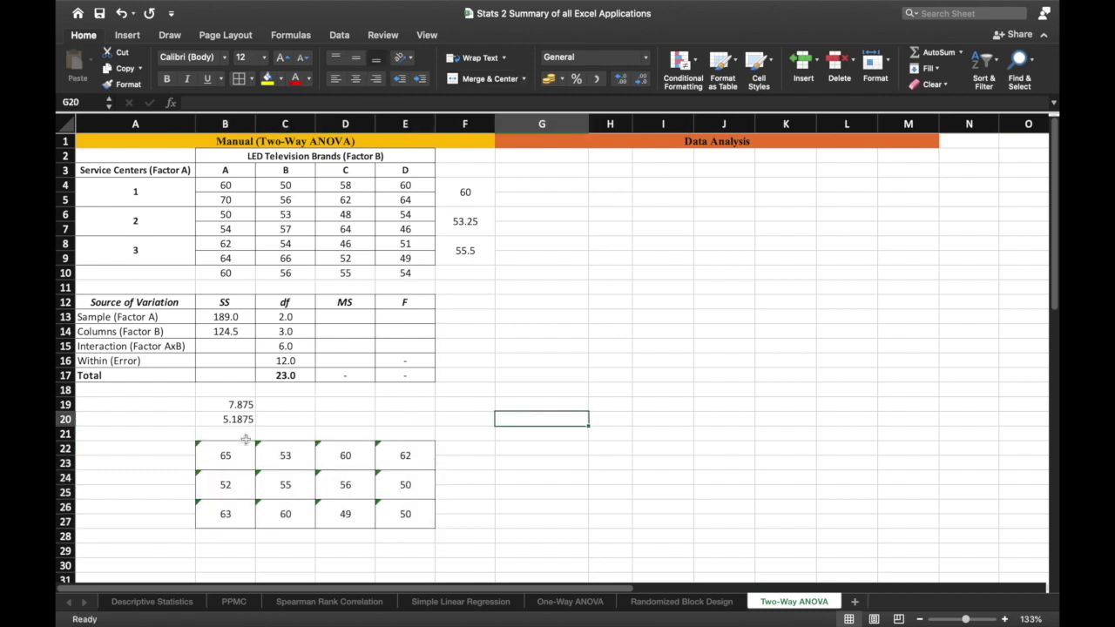
# Step: Compare brand A's raw observations in B4:B9 with the corresponding cell means in B22:B27
pyautogui.moveTo(228, 454); pyautogui.dragTo(394, 506)
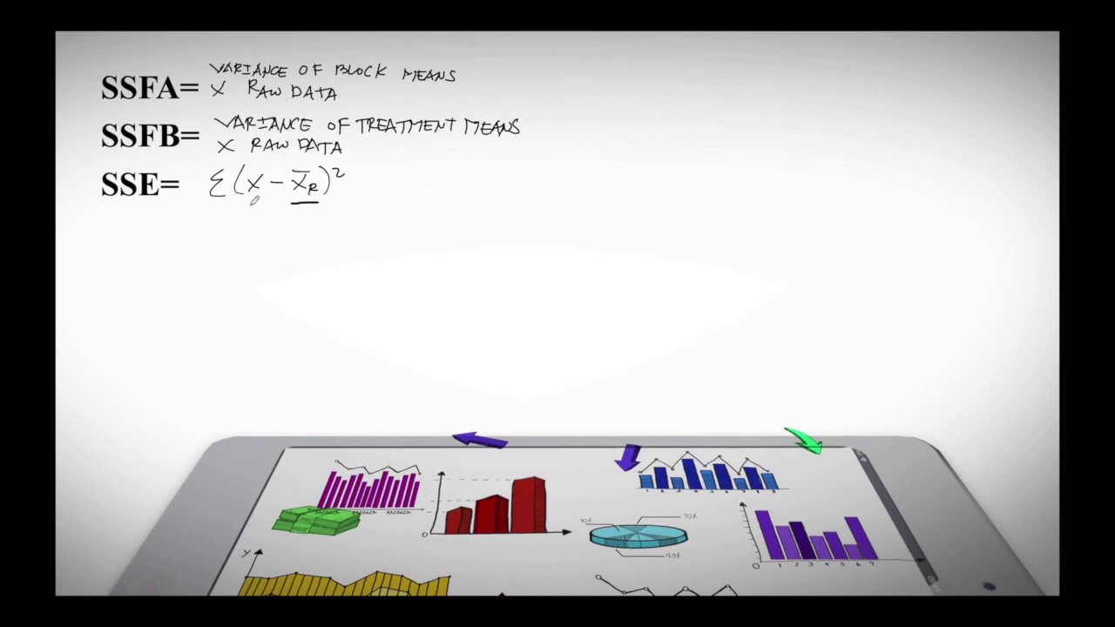
pyautogui.moveTo(253, 201); pyautogui.dragTo(319, 197)
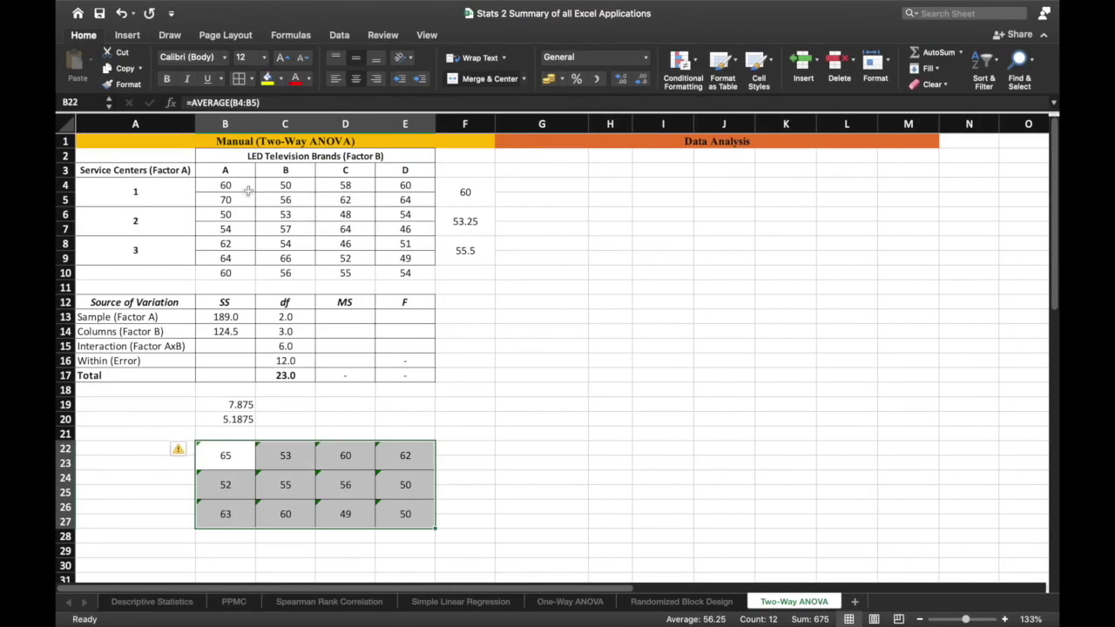
pyautogui.click(244, 187)
pyautogui.click(241, 451)
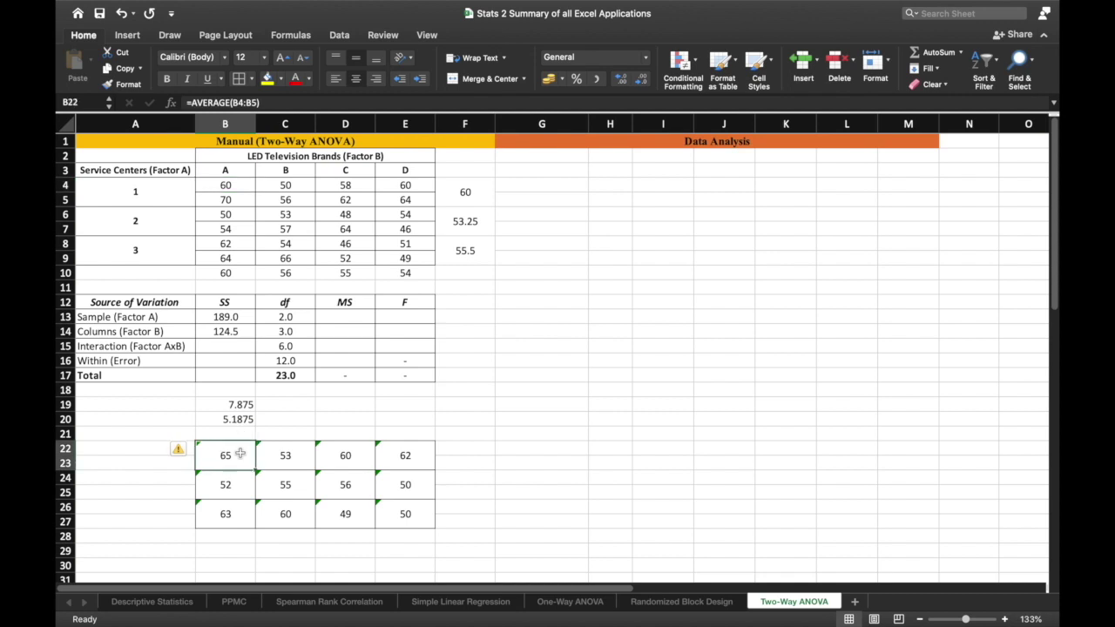
pyautogui.moveTo(235, 185); pyautogui.dragTo(247, 202)
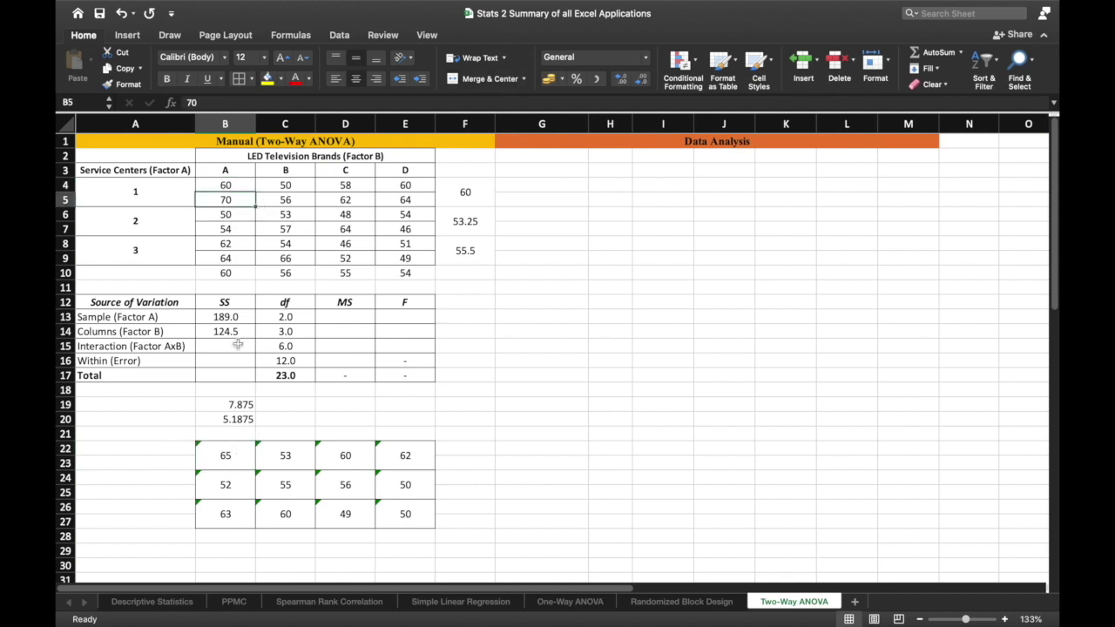
pyautogui.click(230, 449)
pyautogui.moveTo(227, 215); pyautogui.dragTo(231, 228)
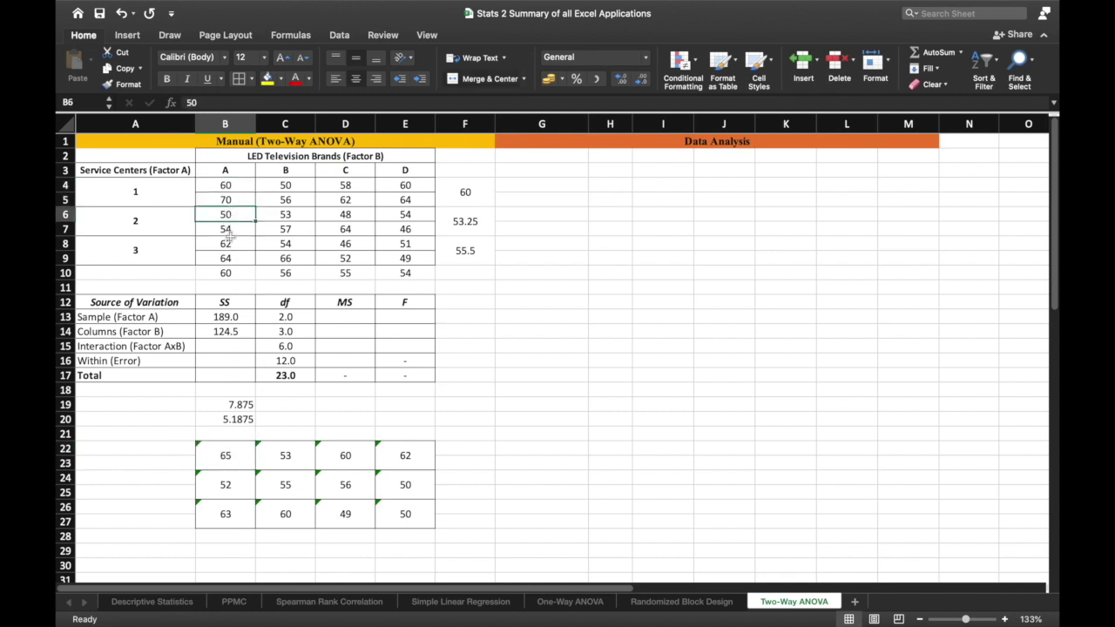
pyautogui.click(232, 485)
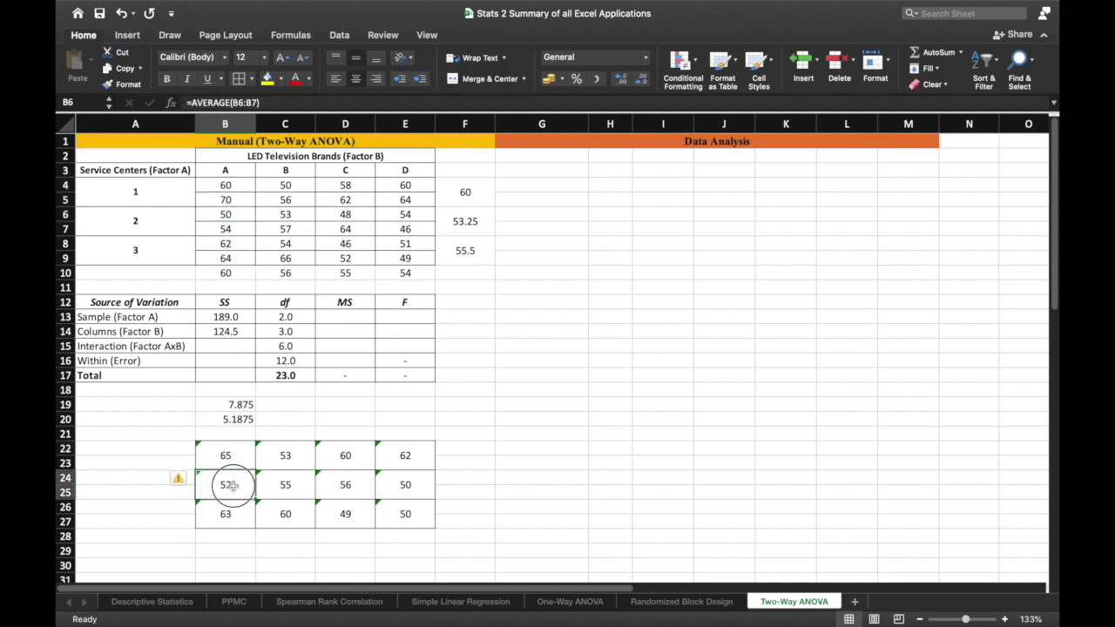
pyautogui.click(244, 229)
pyautogui.click(231, 485)
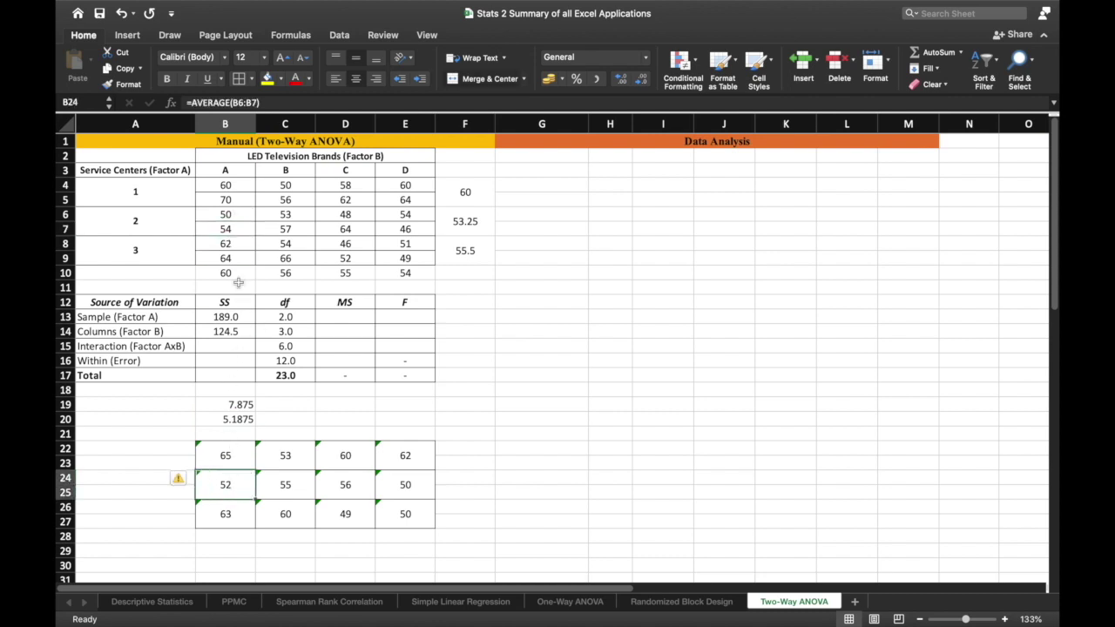
pyautogui.click(243, 247)
pyautogui.click(229, 514)
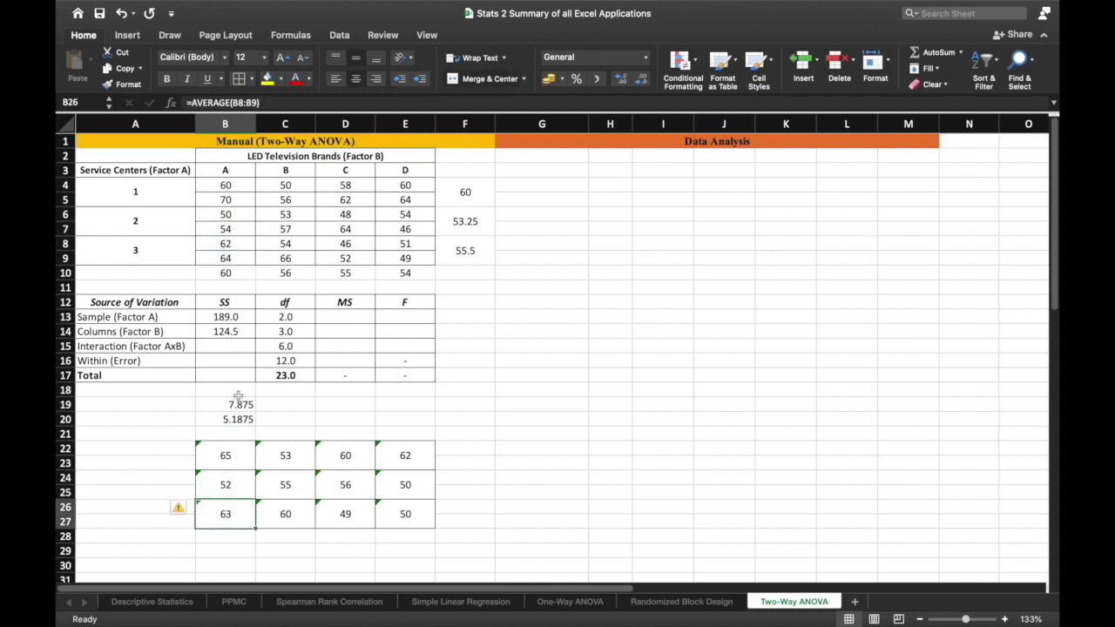
pyautogui.click(243, 257)
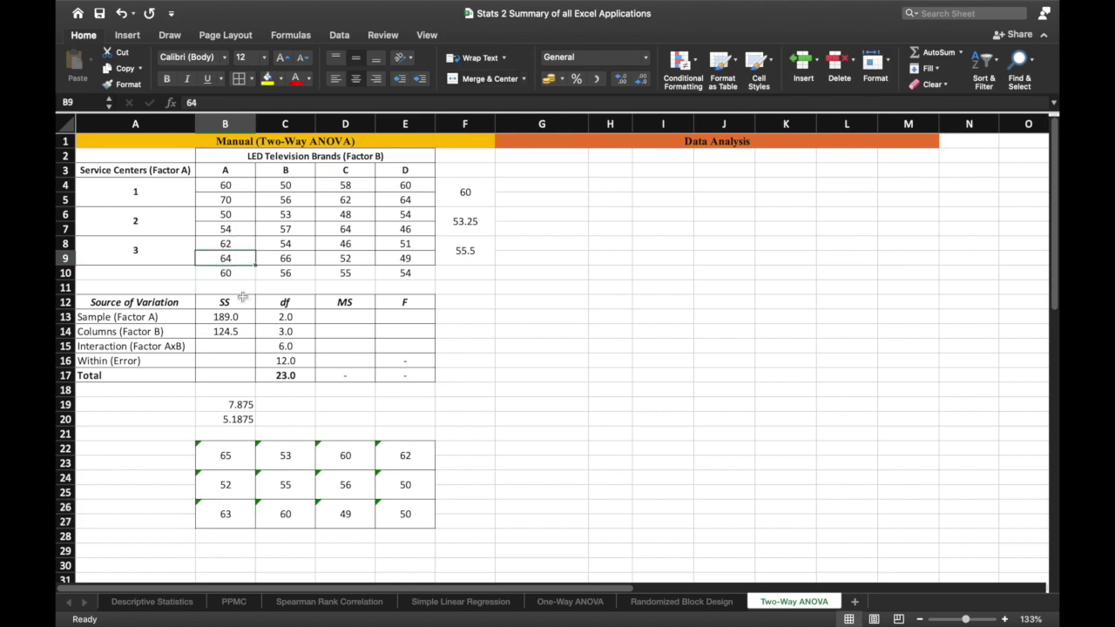
pyautogui.click(231, 514)
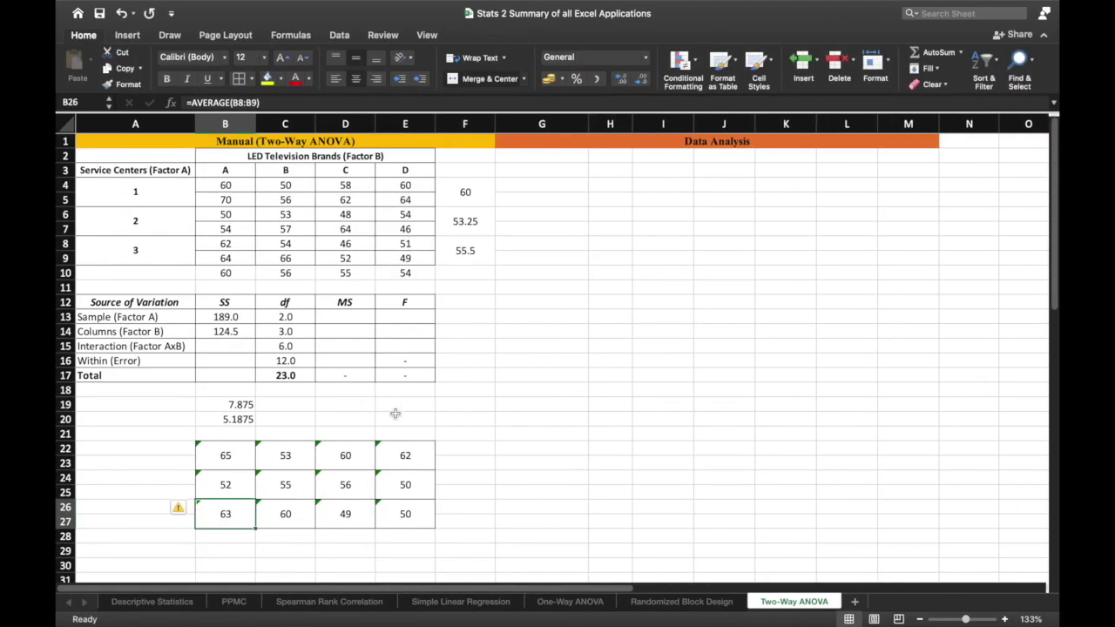
# Step: Calculate the deviation of brand A's first service center 1 observation from its cell mean in B29 with =B4-$B$22
pyautogui.click(244, 551)
pyautogui.write('=')
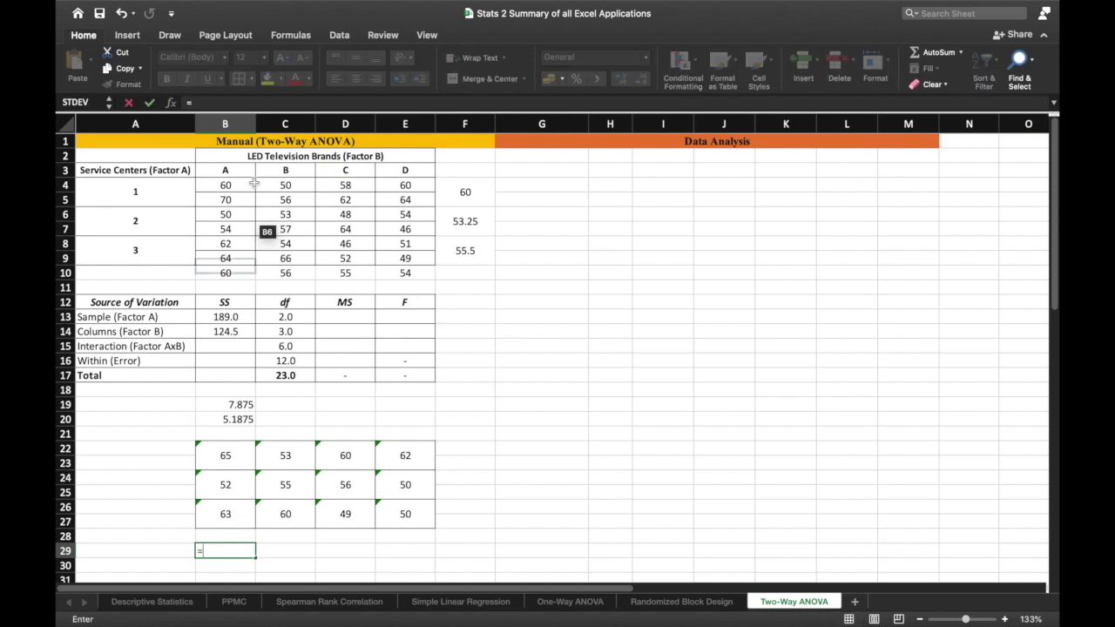
pyautogui.click(235, 183)
pyautogui.write('-')
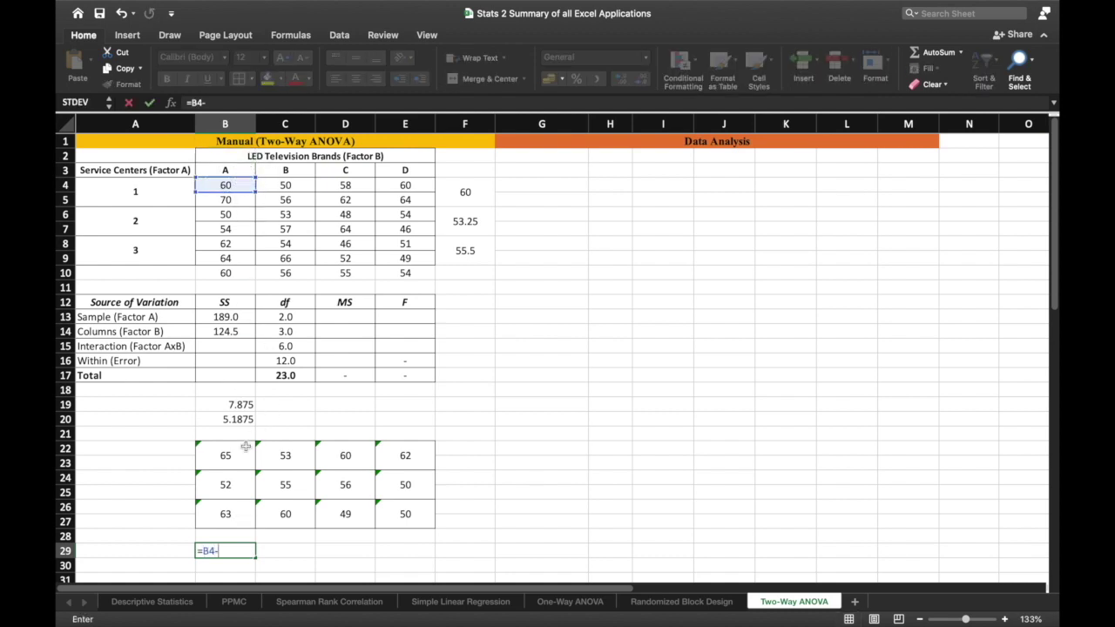
pyautogui.click(234, 453)
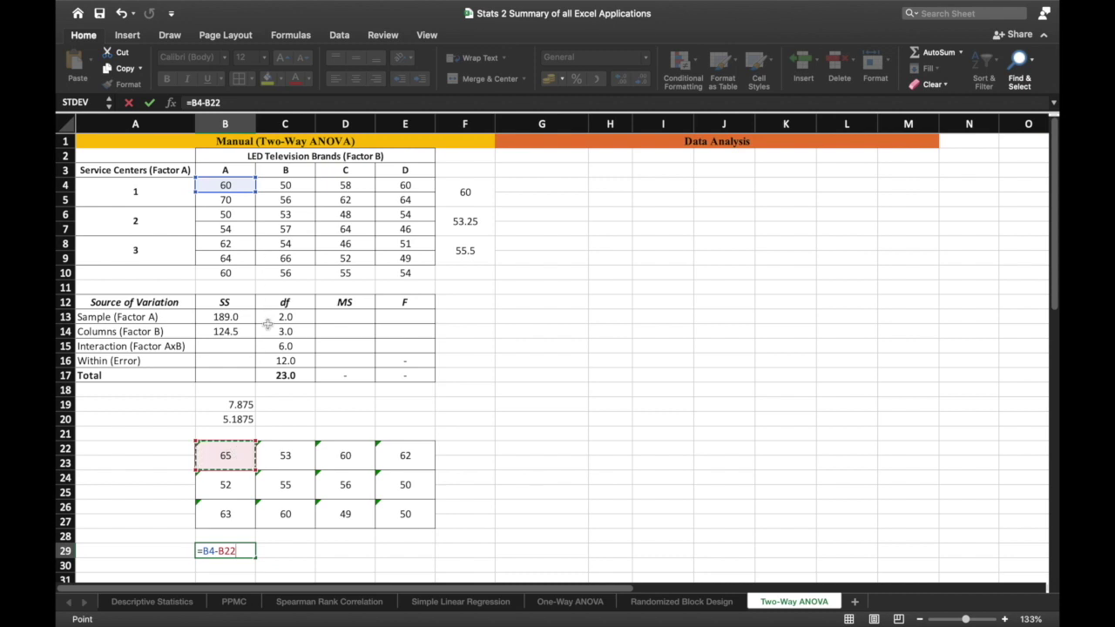
pyautogui.press('F4')
pyautogui.press('Return')
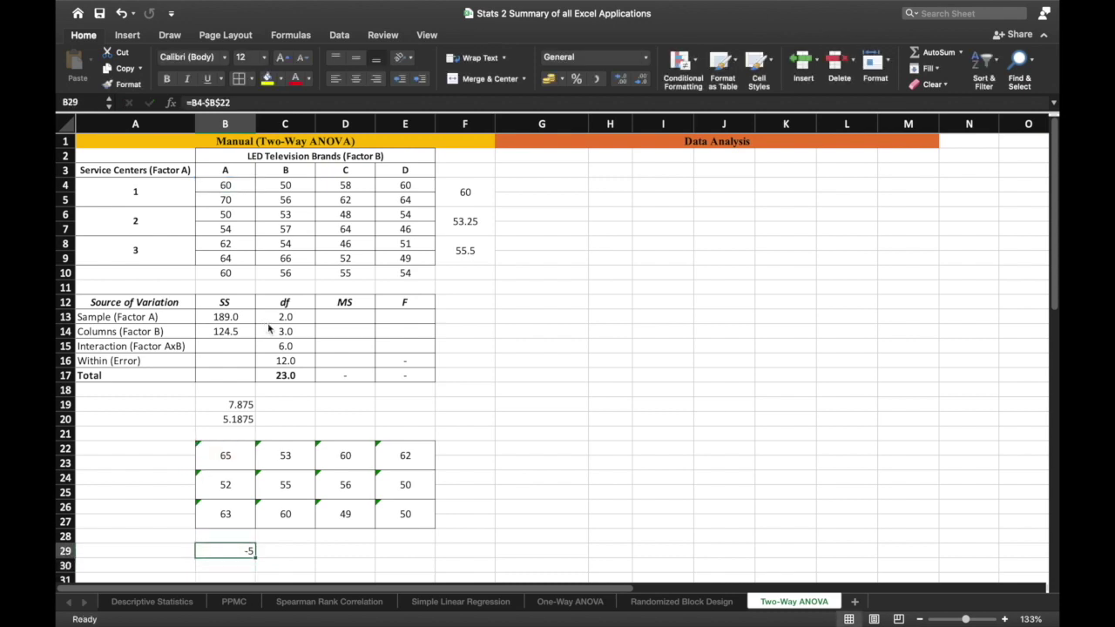
# Step: Copy the deviation formula from B29 into B30 and check which cells the copy references
pyautogui.press('super+c')
pyautogui.press('Down')
pyautogui.press('super+v')
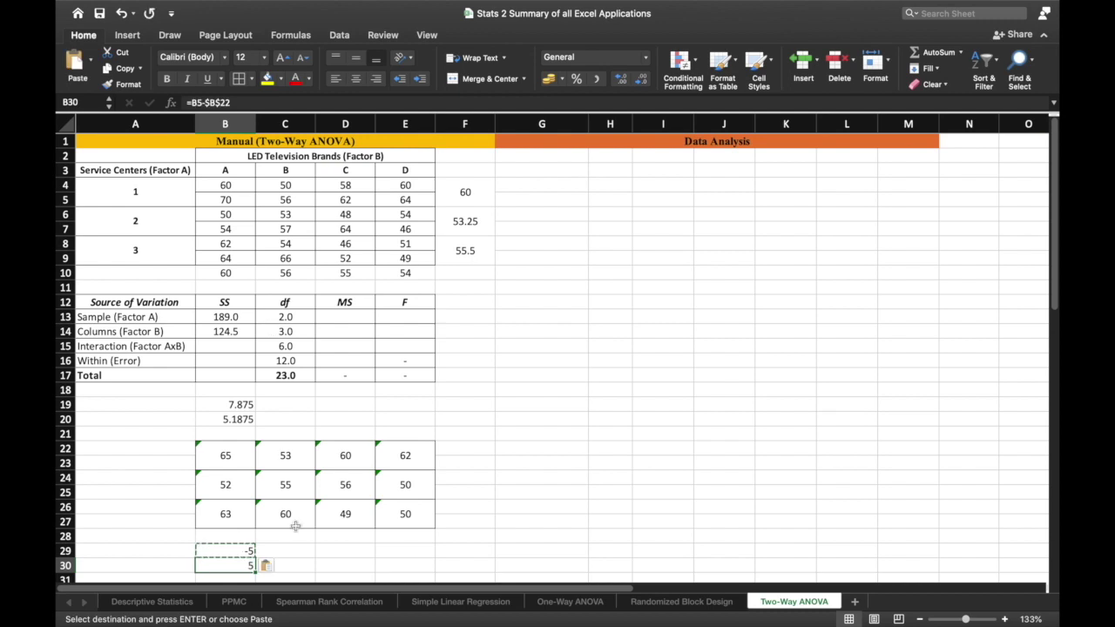
pyautogui.doubleClick(235, 568)
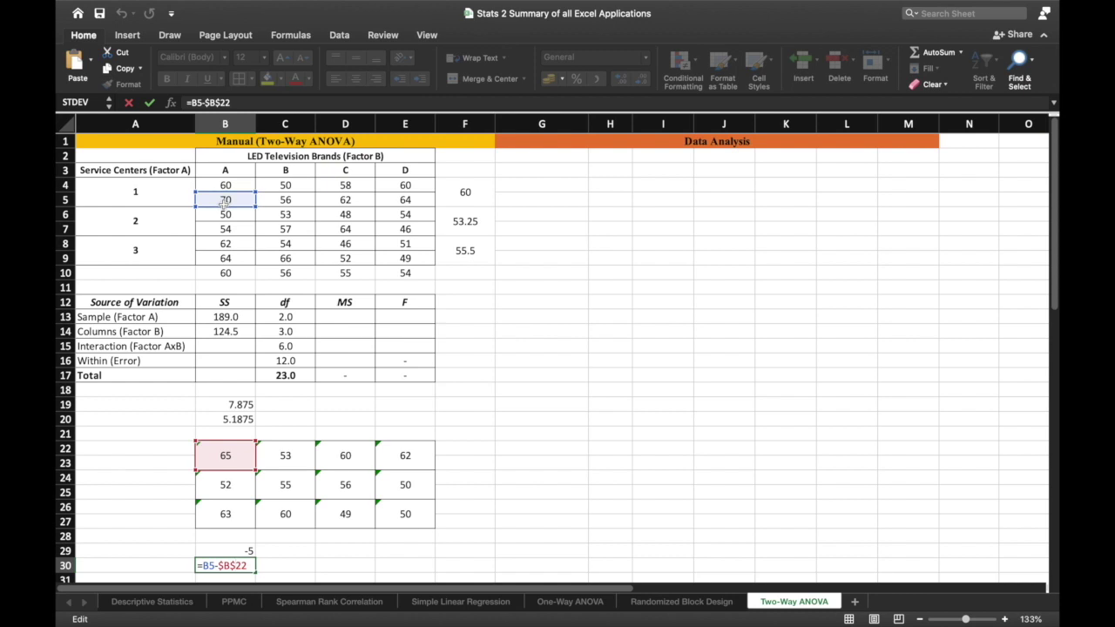
pyautogui.press('Return')
pyautogui.press('Up')
pyautogui.press('Right')
pyautogui.press('Up')
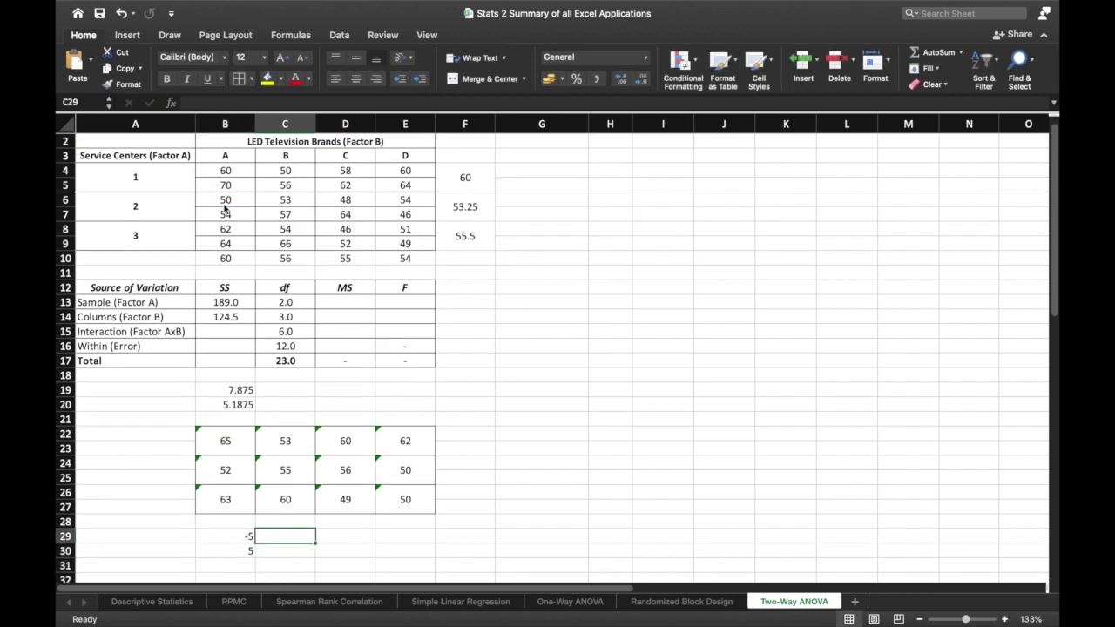
# Step: Calculate the deviation of brand A's first service center 2 observation in B31 with =B6-$B$24
pyautogui.press('Down')
pyautogui.press('Down')
pyautogui.press('Left')
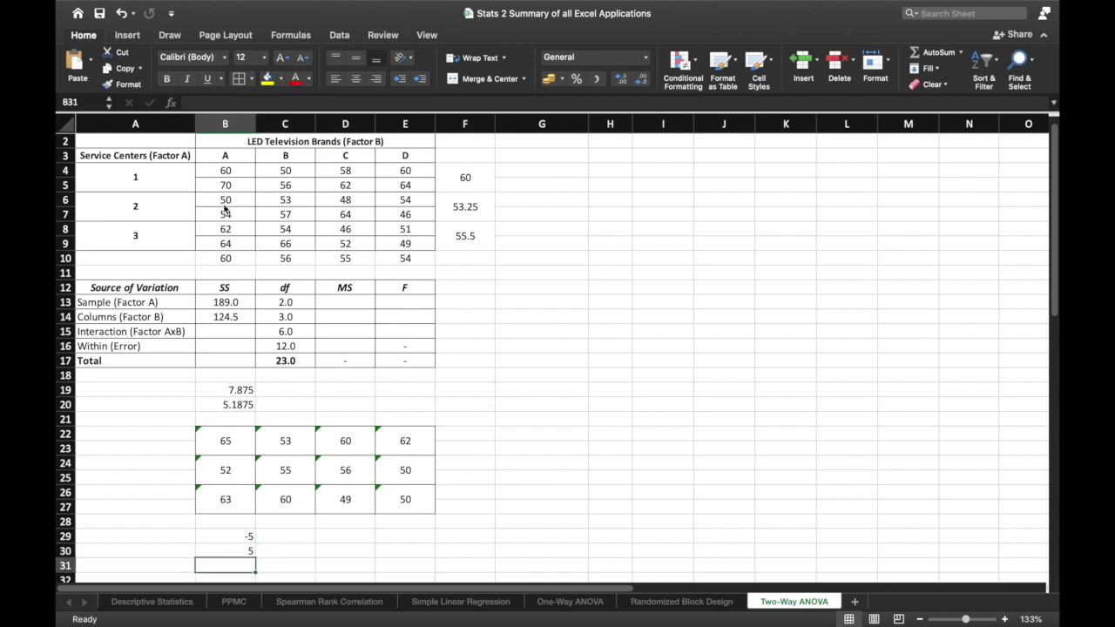
pyautogui.write('=')
pyautogui.click(228, 201)
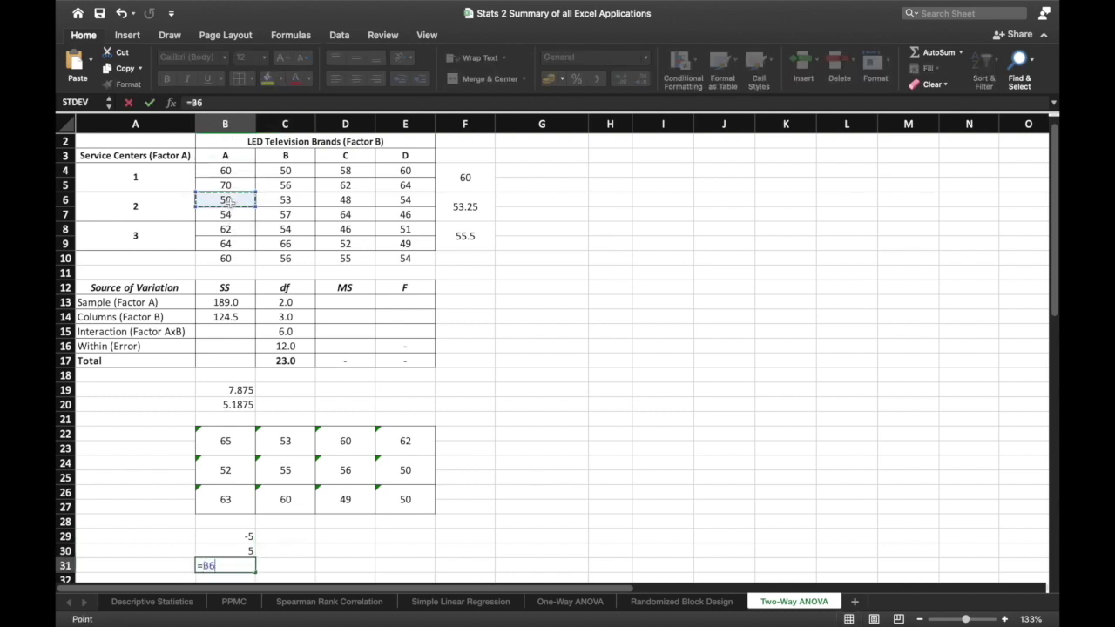
pyautogui.write('-')
pyautogui.click(226, 470)
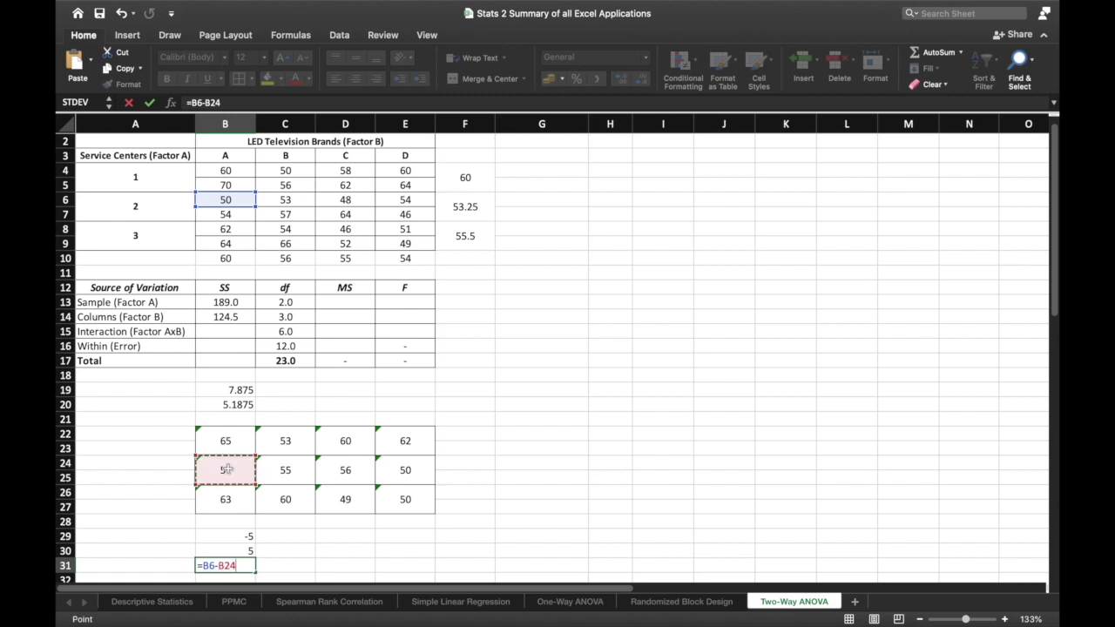
pyautogui.press('super+t')
pyautogui.press('Return')
# Step: Copy the deviation formula from B31 into B32 for service center 2's second brand A observation
pyautogui.press('Up')
pyautogui.press('super+c')
pyautogui.press('Down')
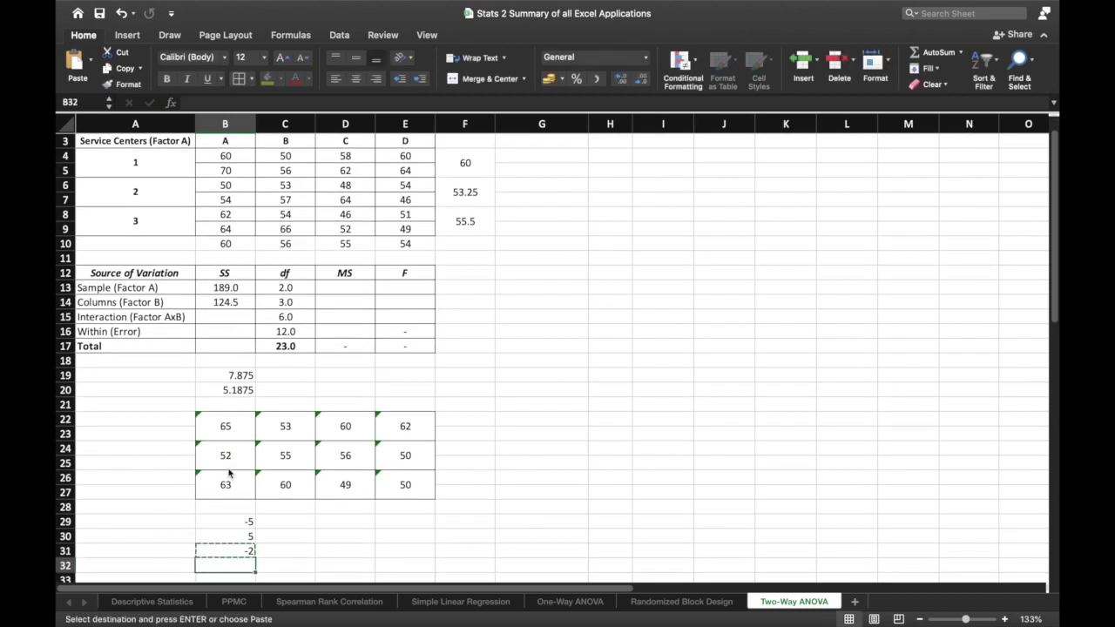
pyautogui.scroll(-1, 229, 473)
pyautogui.press('Return')
# Step: Calculate the deviation of brand A's first service center 3 observation in B33 with =B8-$B$26
pyautogui.write('=')
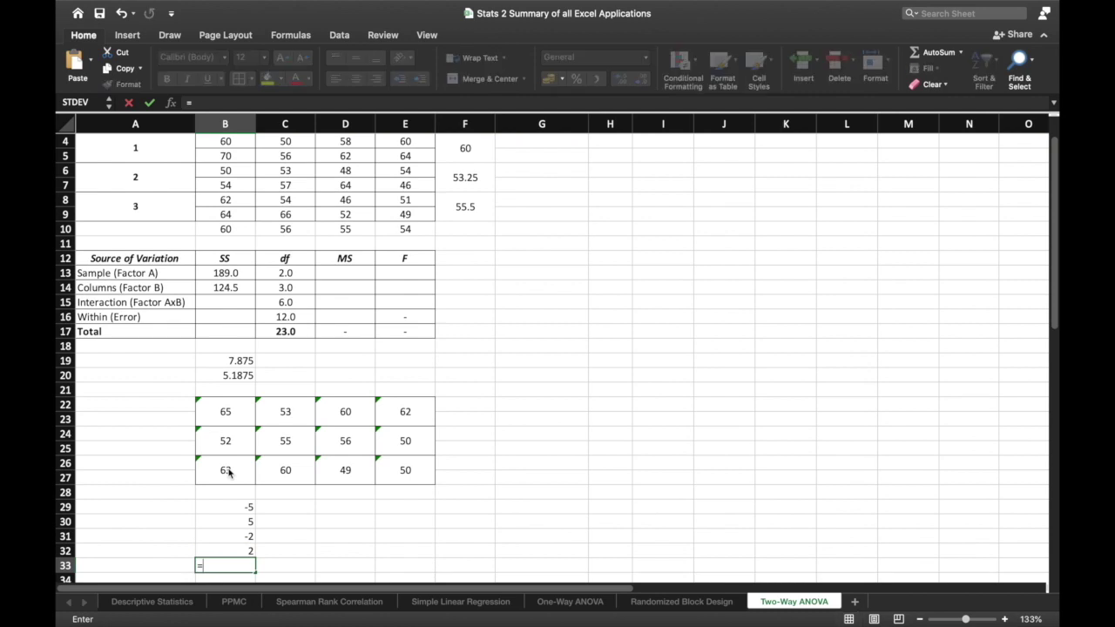
pyautogui.click(240, 200)
pyautogui.write('-')
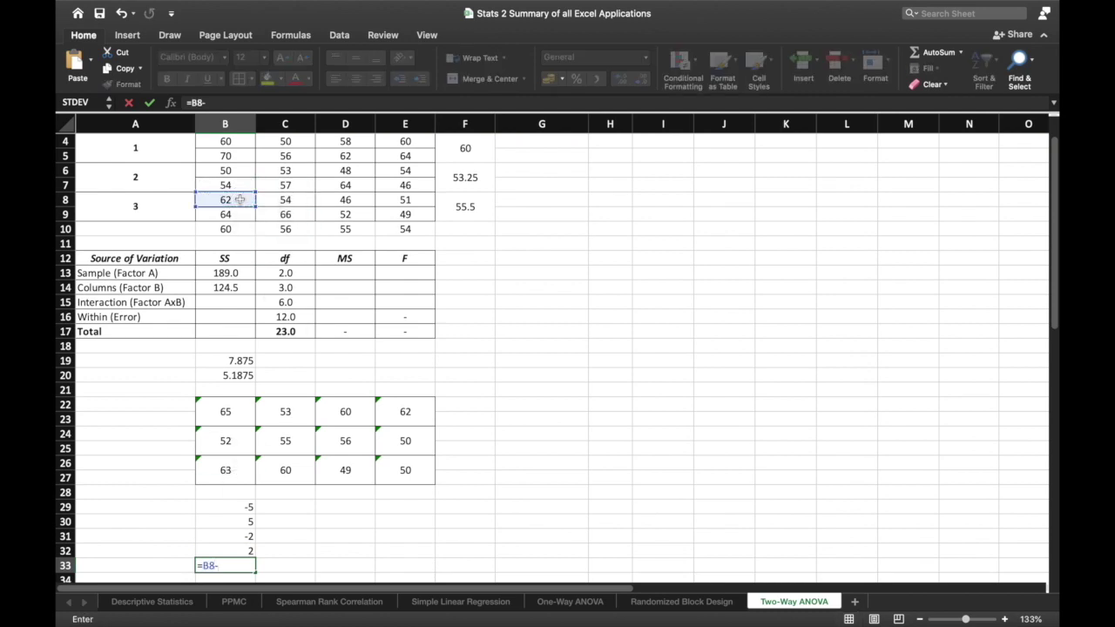
pyautogui.click(228, 470)
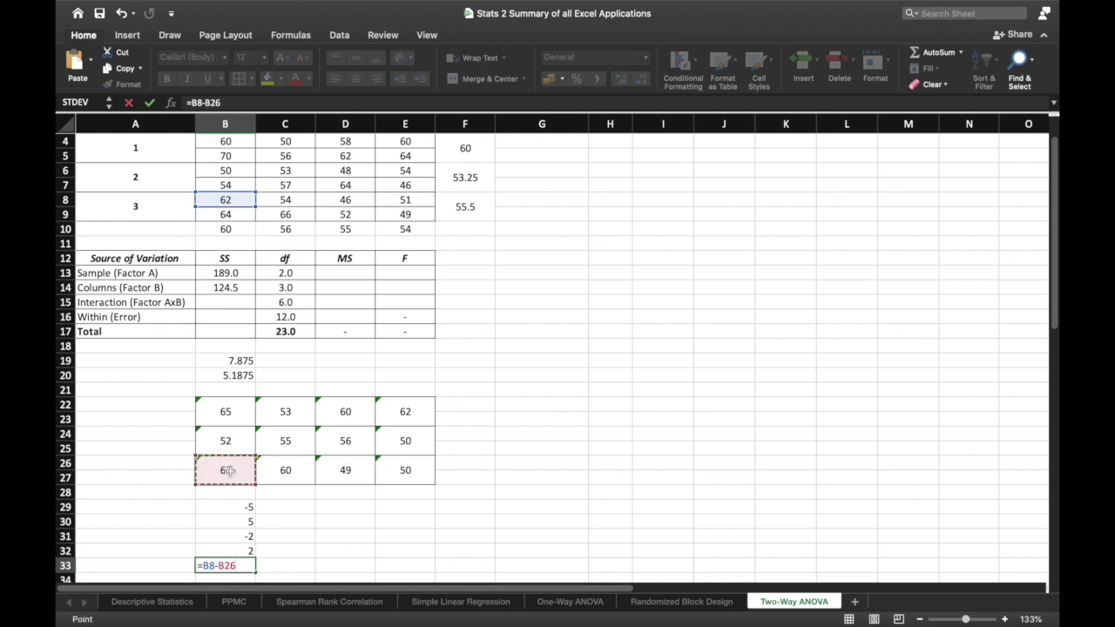
pyautogui.press('F4')
pyautogui.press('Return')
# Step: Copy the deviation formula from B33 into B34 for service center 3's second brand A observation
pyautogui.press('Up')
pyautogui.press('super+c')
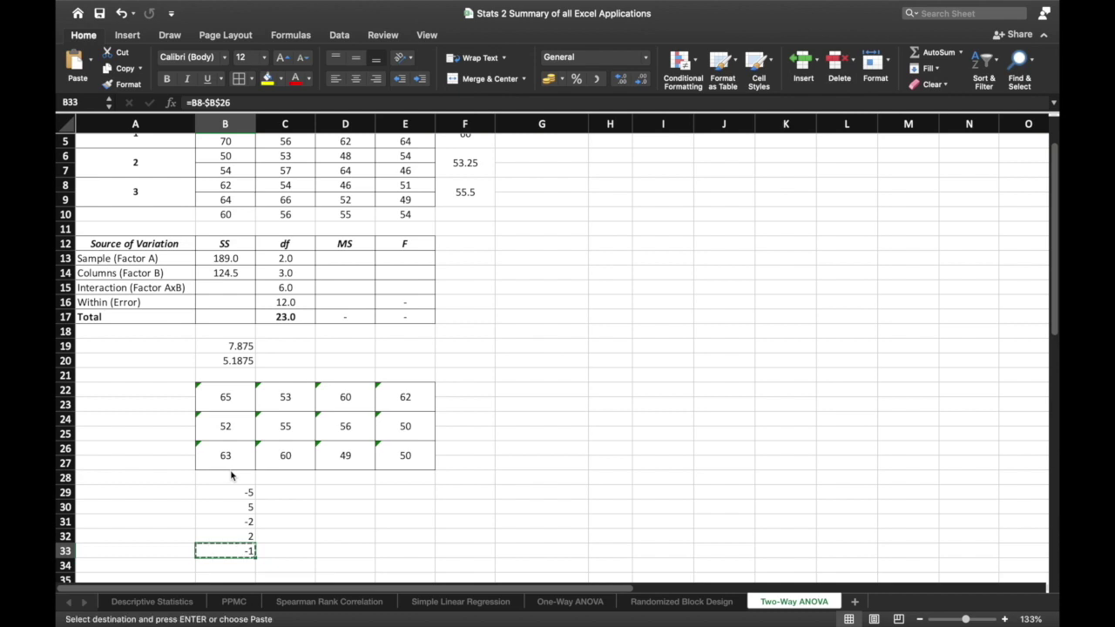
pyautogui.press('Down')
pyautogui.press('super+v')
# Step: Calculate the deviation of brand B's first service center 1 observation in C29 with =C4-$C$22
pyautogui.press('Right')
pyautogui.press('Up')
pyautogui.press('Up')
pyautogui.press('Up')
pyautogui.press('Up')
pyautogui.press('Up')
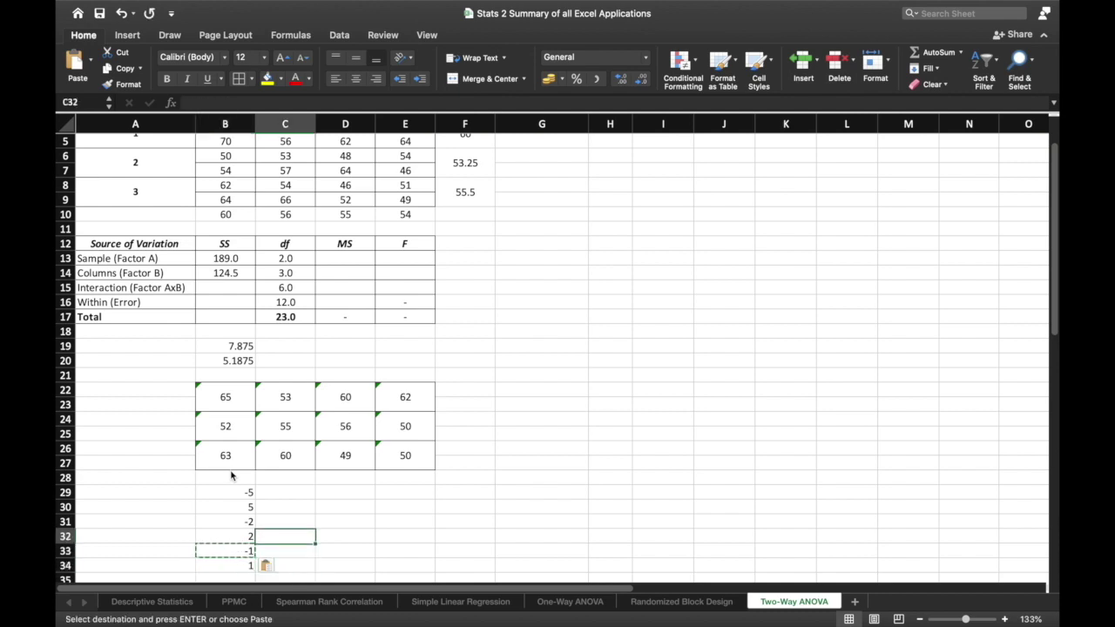
pyautogui.write('=')
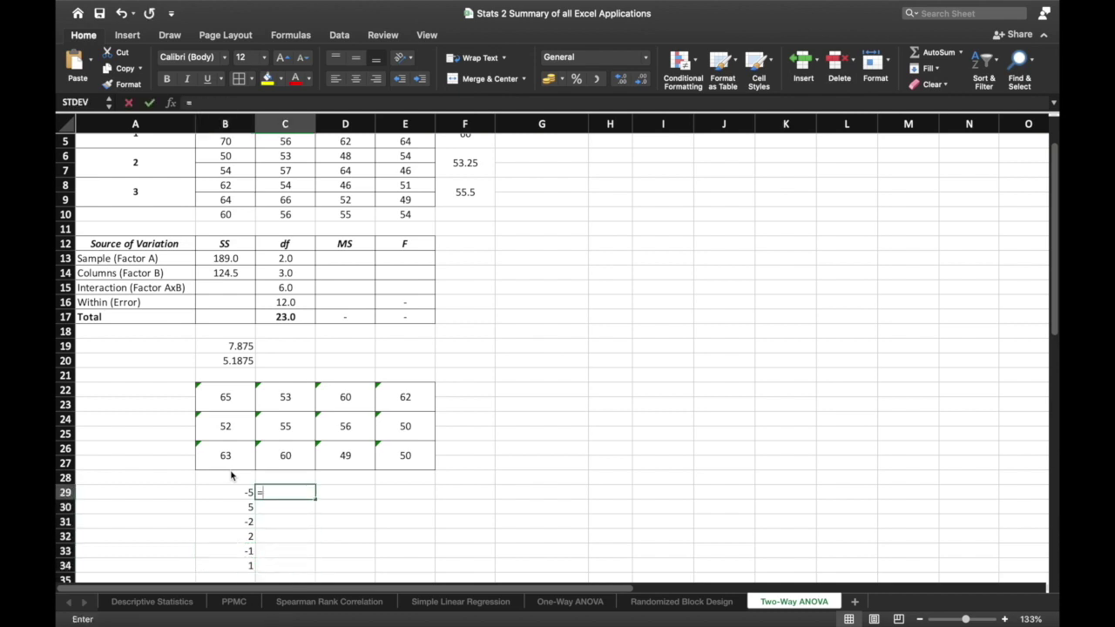
pyautogui.scroll(2, 296, 375)
pyautogui.click(285, 186)
pyautogui.write('-')
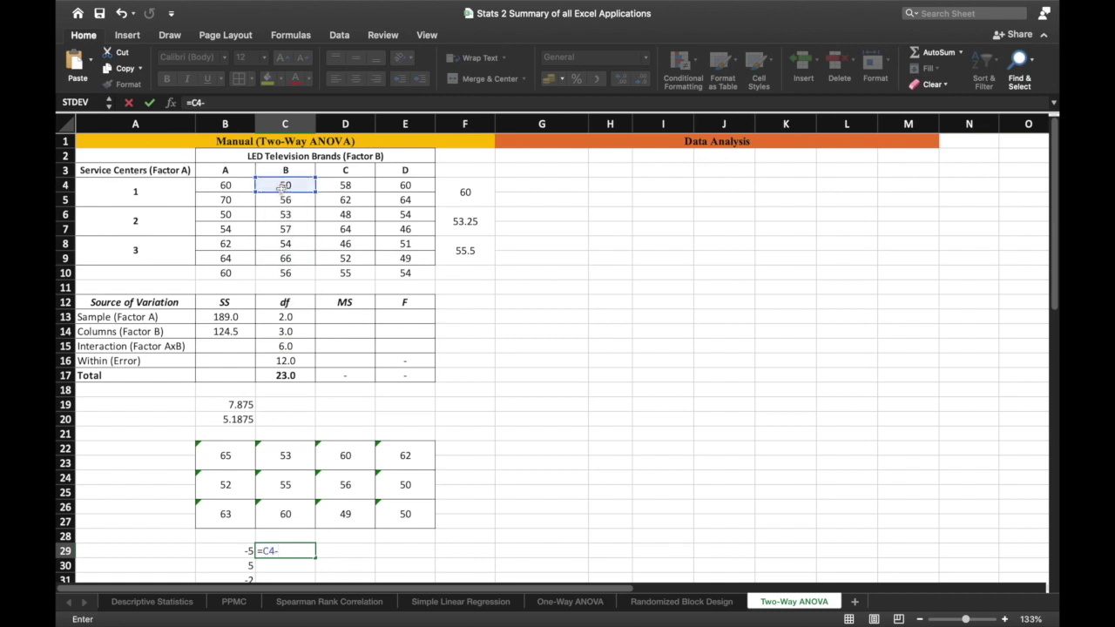
pyautogui.click(287, 456)
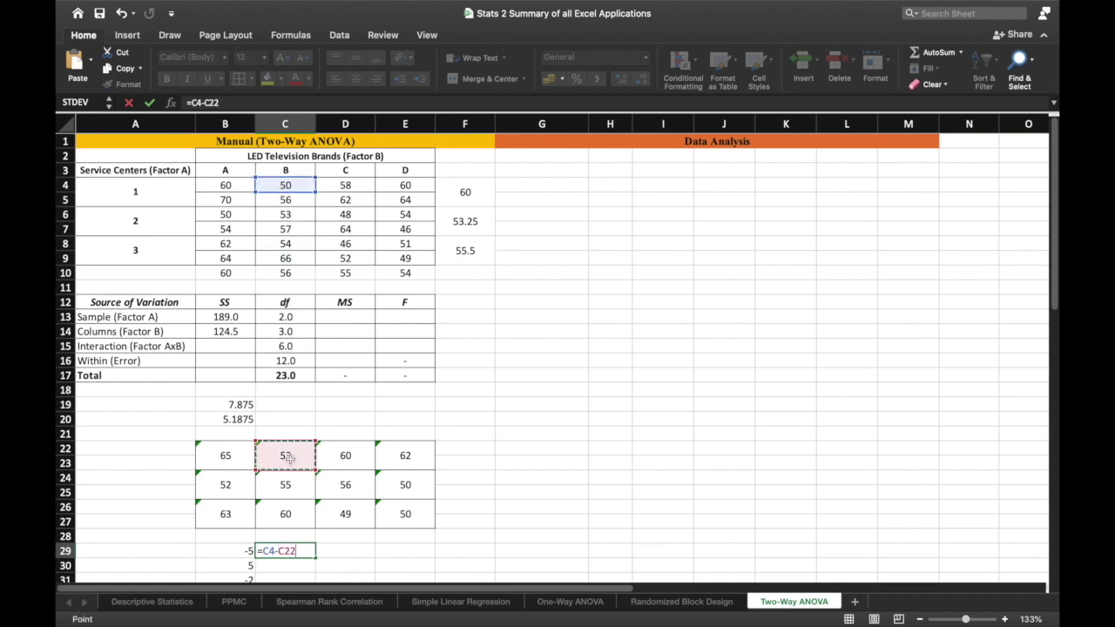
pyautogui.write('4')
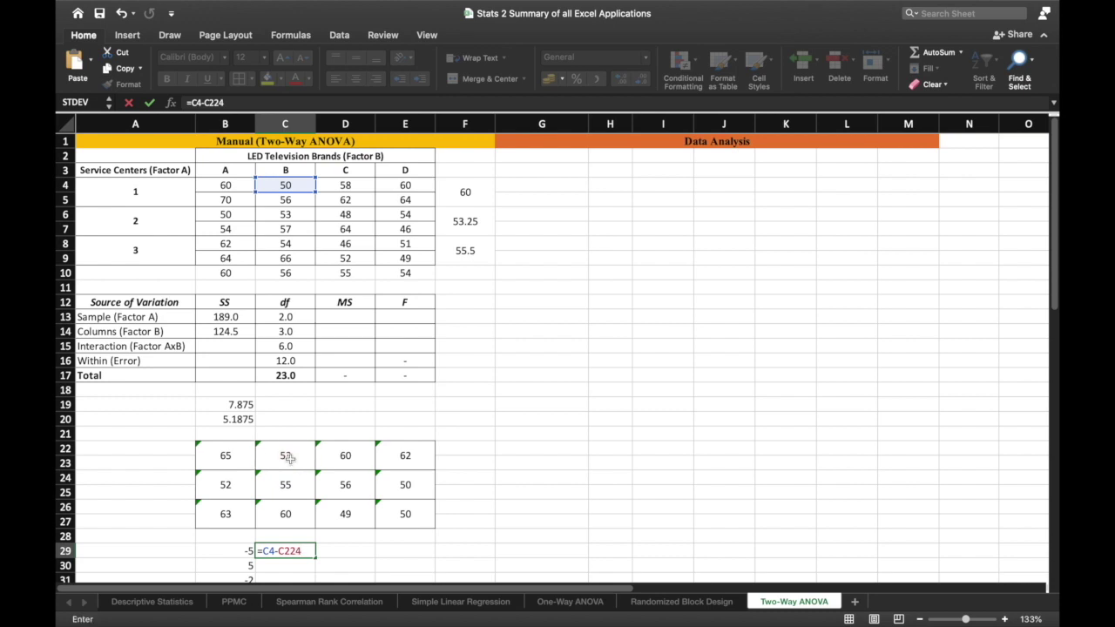
pyautogui.press('BackSpace')
pyautogui.press('BackSpace')
pyautogui.press('BackSpace')
pyautogui.press('BackSpace')
pyautogui.click(287, 455)
pyautogui.press('F4')
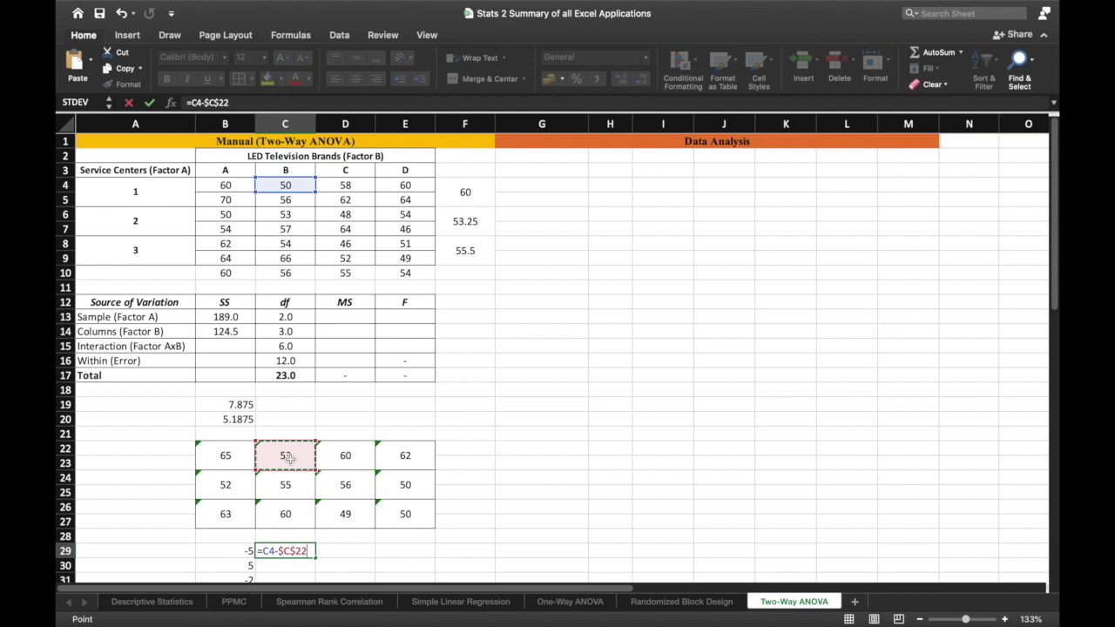
pyautogui.press('Return')
# Step: Copy the deviation formula from C29 into C30 for service center 1's second brand B observation
pyautogui.press('Up')
pyautogui.press('super+c')
pyautogui.press('Down')
pyautogui.press('super+v')
# Step: Calculate the deviation of brand B's first service center 2 observation in C31 with =C6-$C$24
pyautogui.scroll(-1, 291, 463)
pyautogui.press('Down')
pyautogui.write('=')
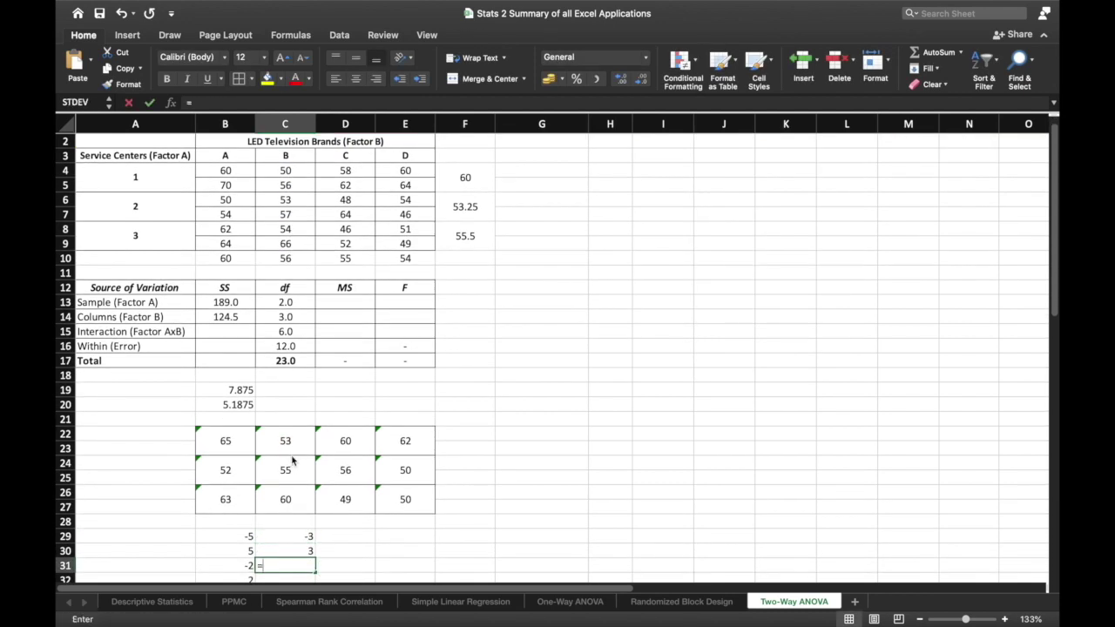
pyautogui.click(300, 200)
pyautogui.write('-')
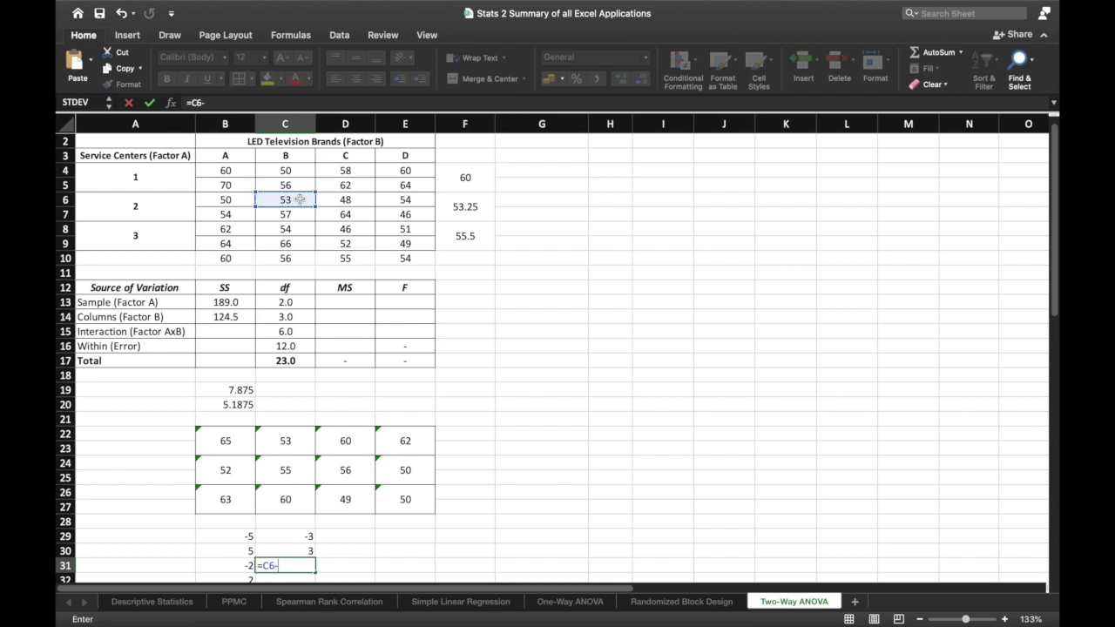
pyautogui.click(298, 464)
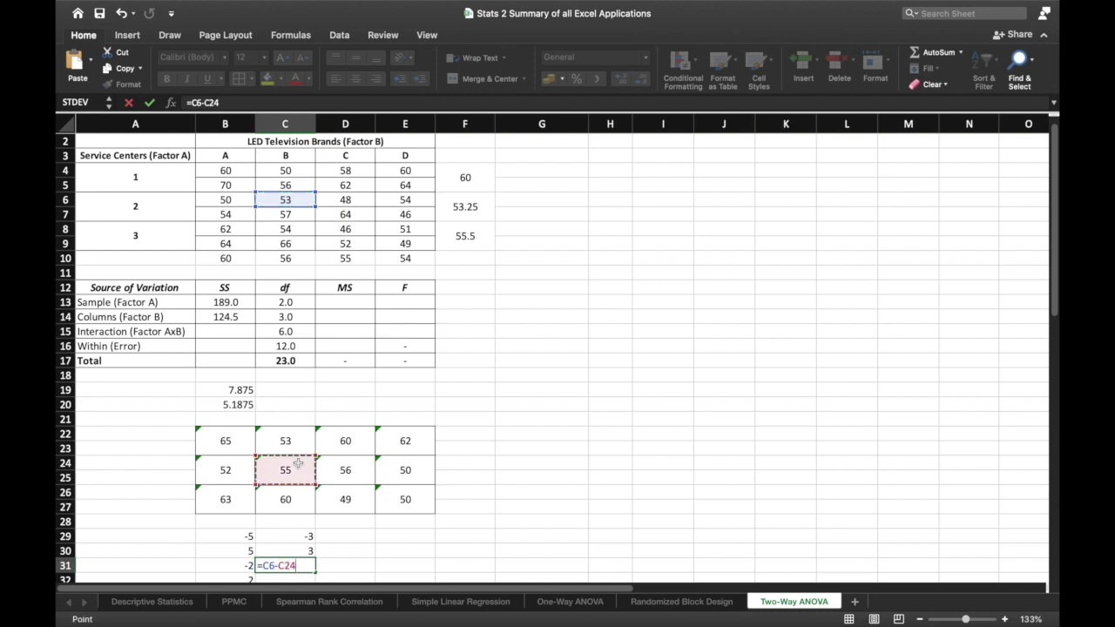
pyautogui.press('F4')
pyautogui.press('Return')
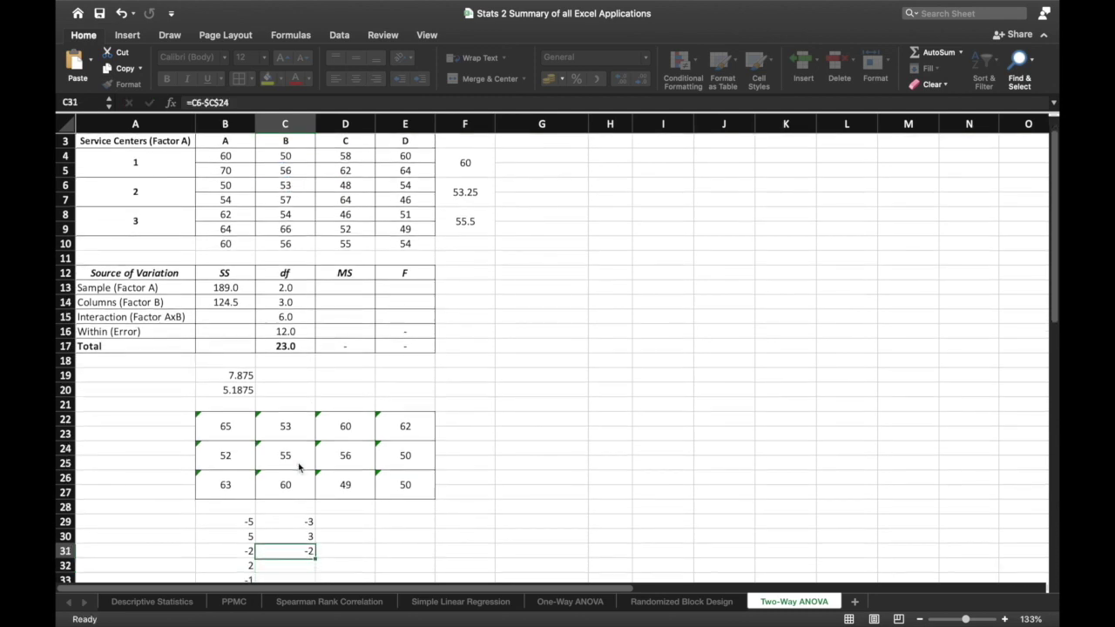
# Step: Copy the deviation formula from C31 into C32 for service center 2's second brand B observation
pyautogui.press('Up')
pyautogui.press('super+c')
pyautogui.press('Down')
pyautogui.press('Return')
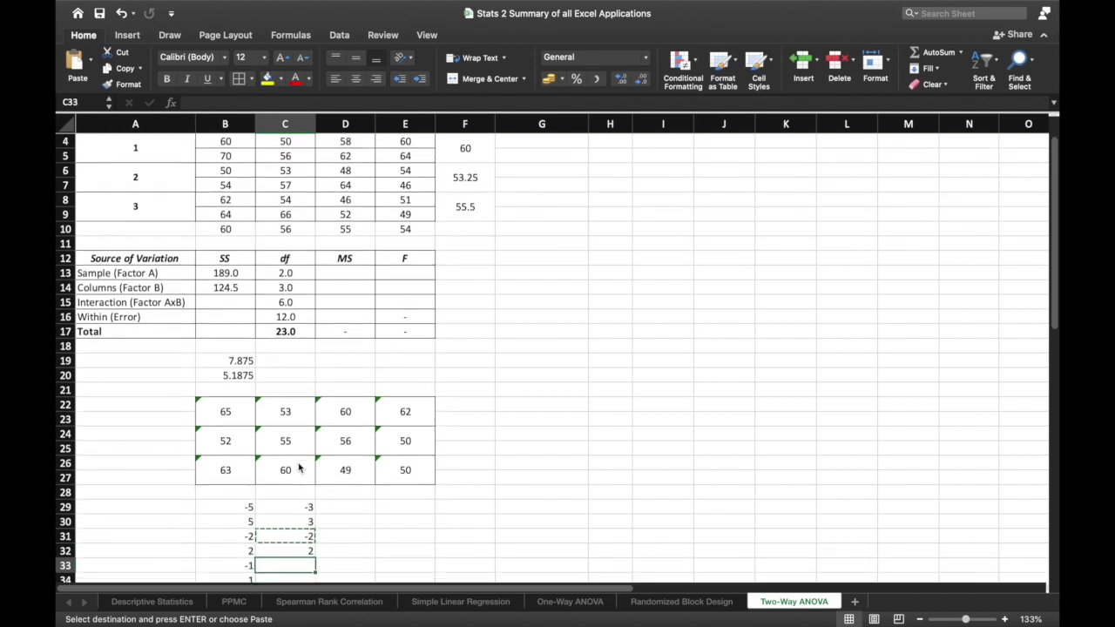
# Step: Calculate brand B's first service center 3 deviation in C33 with =C8-$C$26 and copy the formula into C34 for the second observation
pyautogui.write('=')
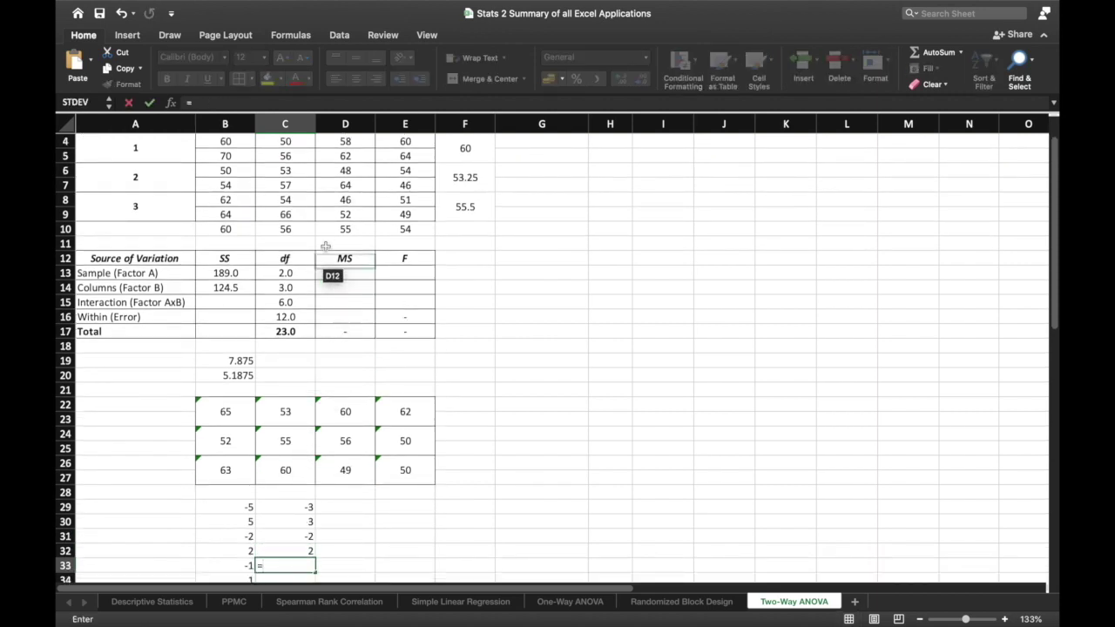
pyautogui.click(292, 201)
pyautogui.write('-')
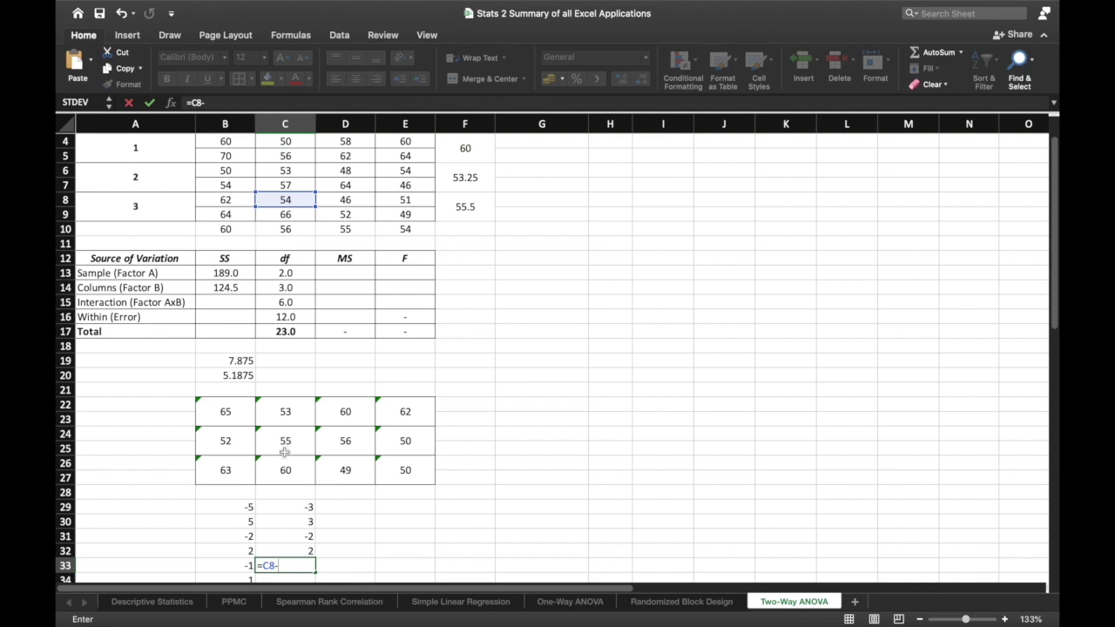
pyautogui.click(285, 469)
pyautogui.press('F4')
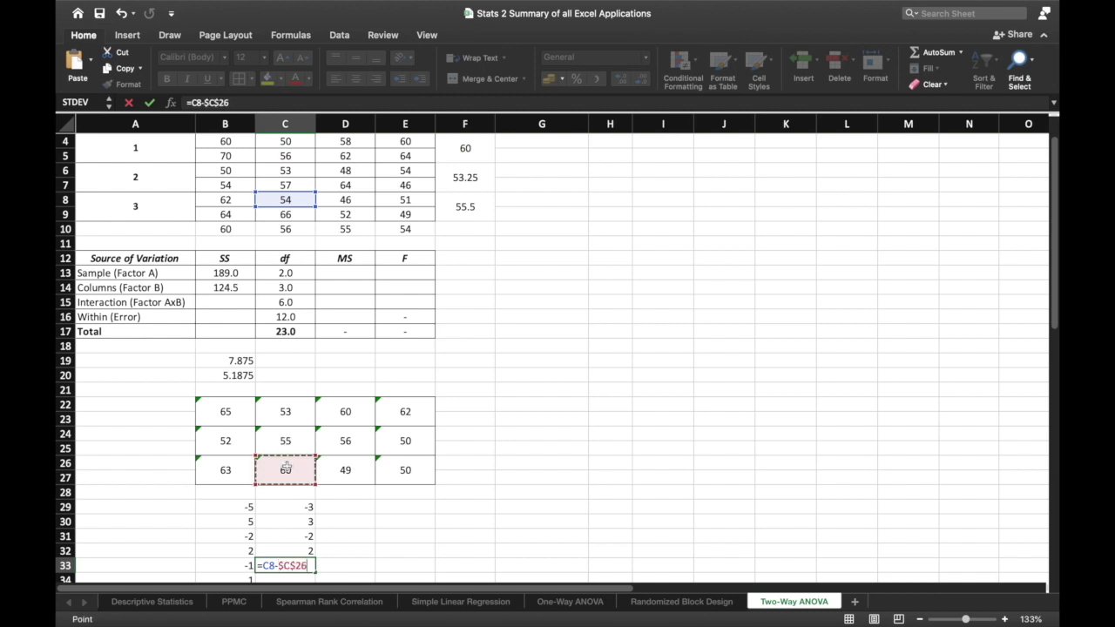
pyautogui.scroll(-1, 286, 470)
pyautogui.hotkey('ctrl', 'Return')
pyautogui.press('super+c')
pyautogui.press('Down')
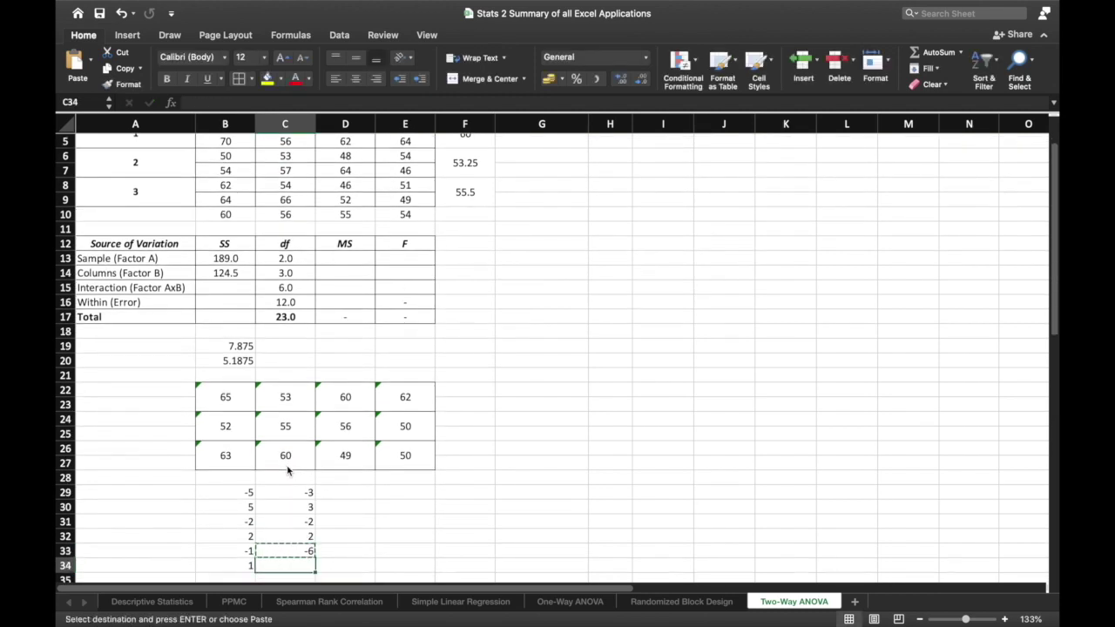
pyautogui.press('super+v')
# Step: Calculate brand C's first service center 1 deviation in D29 with =D4-$D$22 and copy the formula into D30 for the second observation
pyautogui.press('Right')
pyautogui.press('Up')
pyautogui.press('Up')
pyautogui.press('Down')
pyautogui.press('Down')
pyautogui.press('Down')
pyautogui.press('Up')
pyautogui.press('Up')
pyautogui.press('Up')
pyautogui.press('Up')
pyautogui.press('Up')
pyautogui.press('Up')
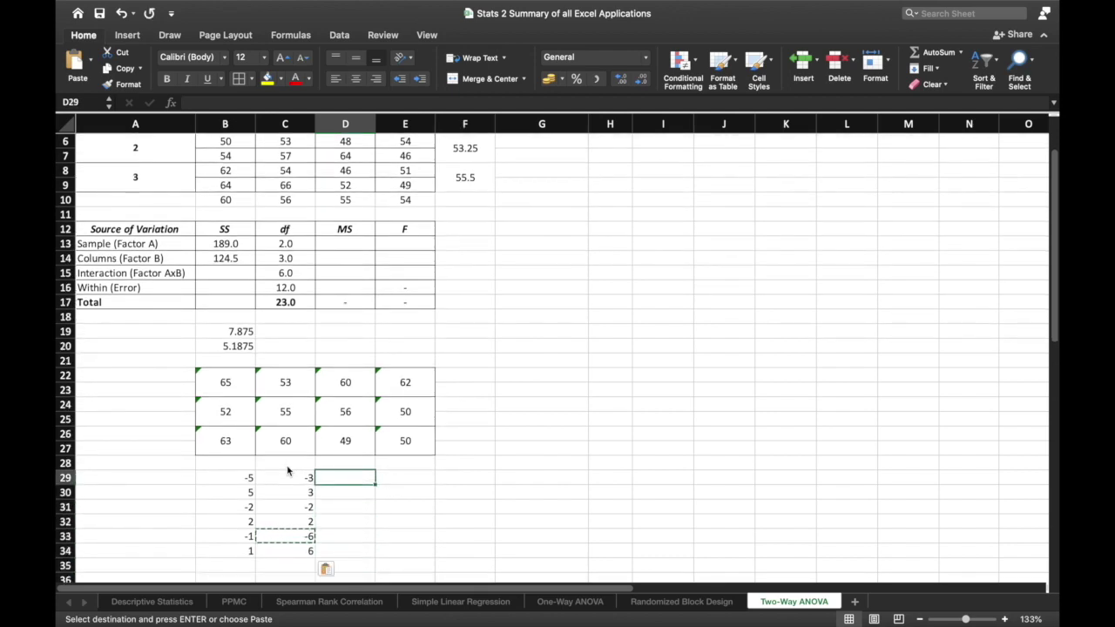
pyautogui.write('=')
pyautogui.scroll(5, 378, 428)
pyautogui.click(341, 185)
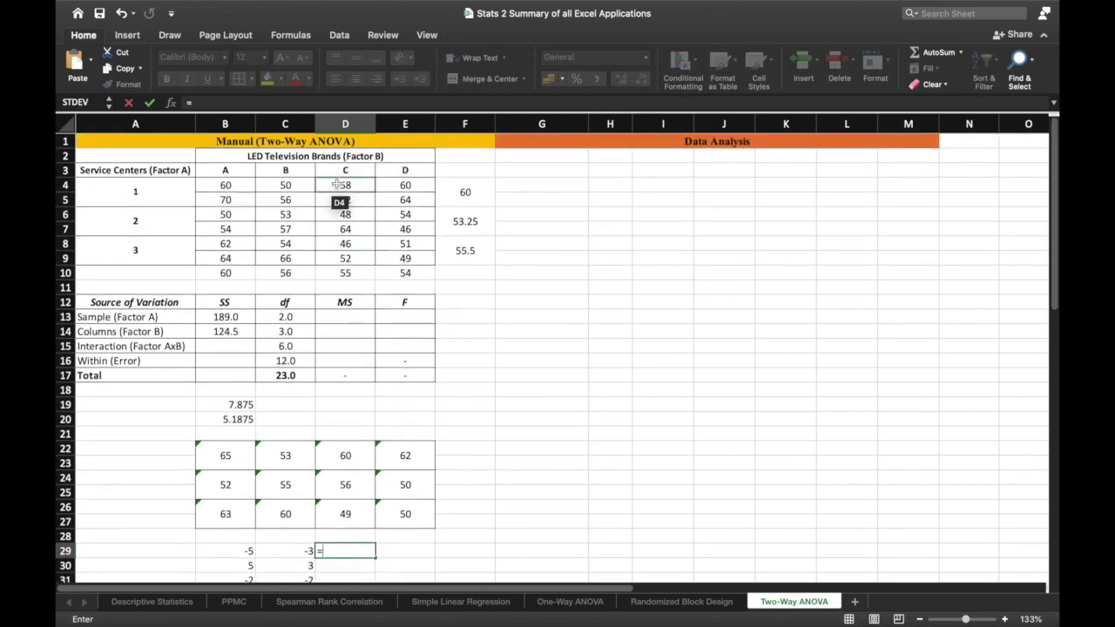
pyautogui.write('-')
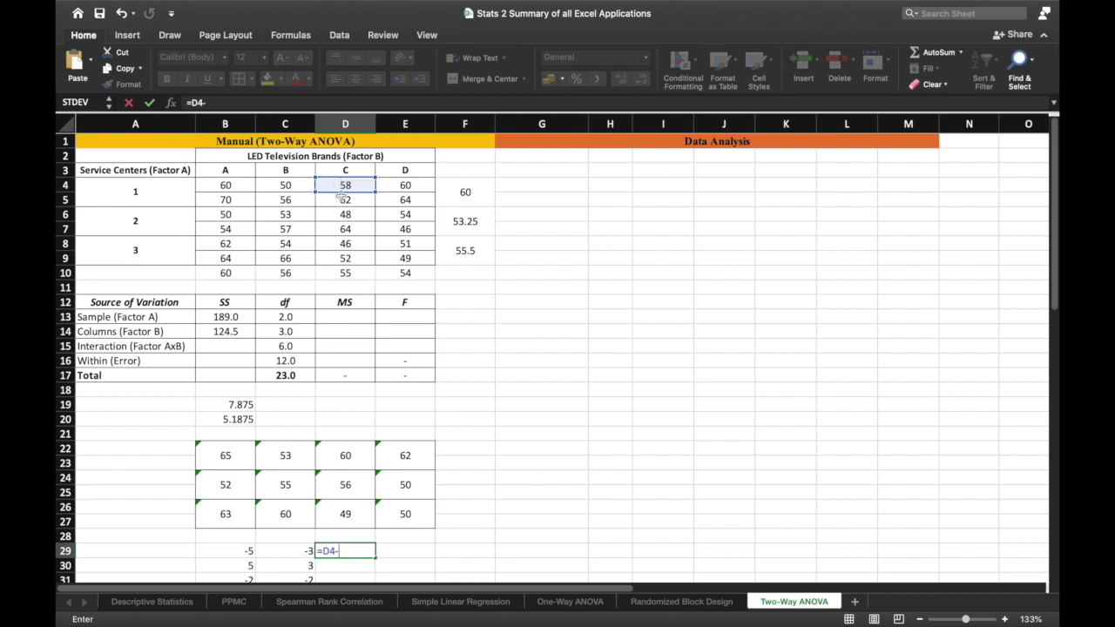
pyautogui.click(356, 449)
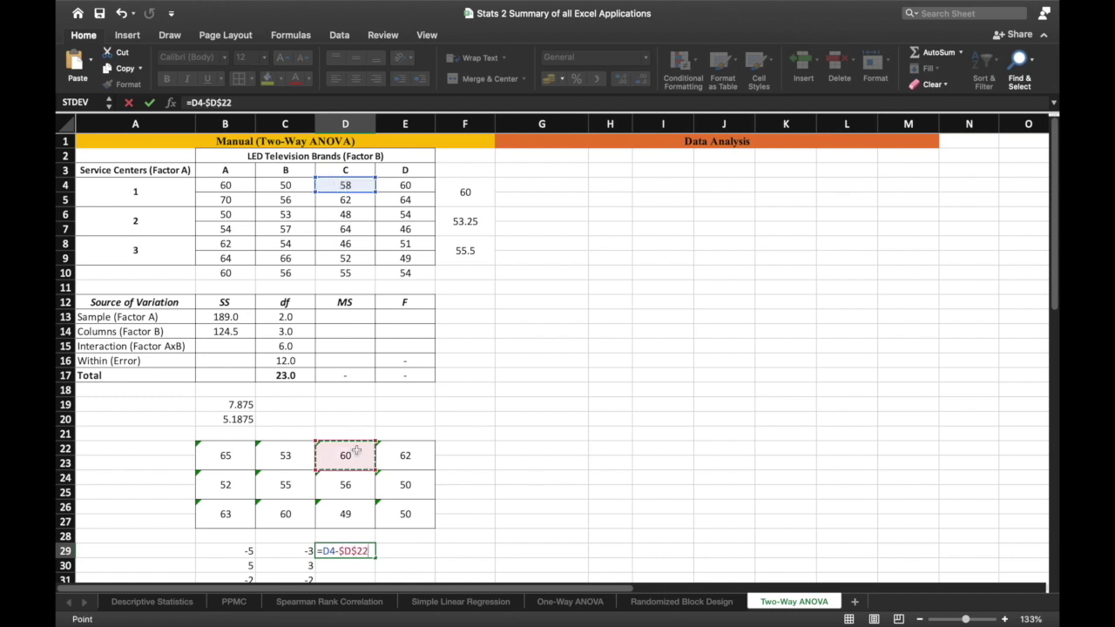
pyautogui.press('Return')
pyautogui.press('Up')
pyautogui.press('Return')
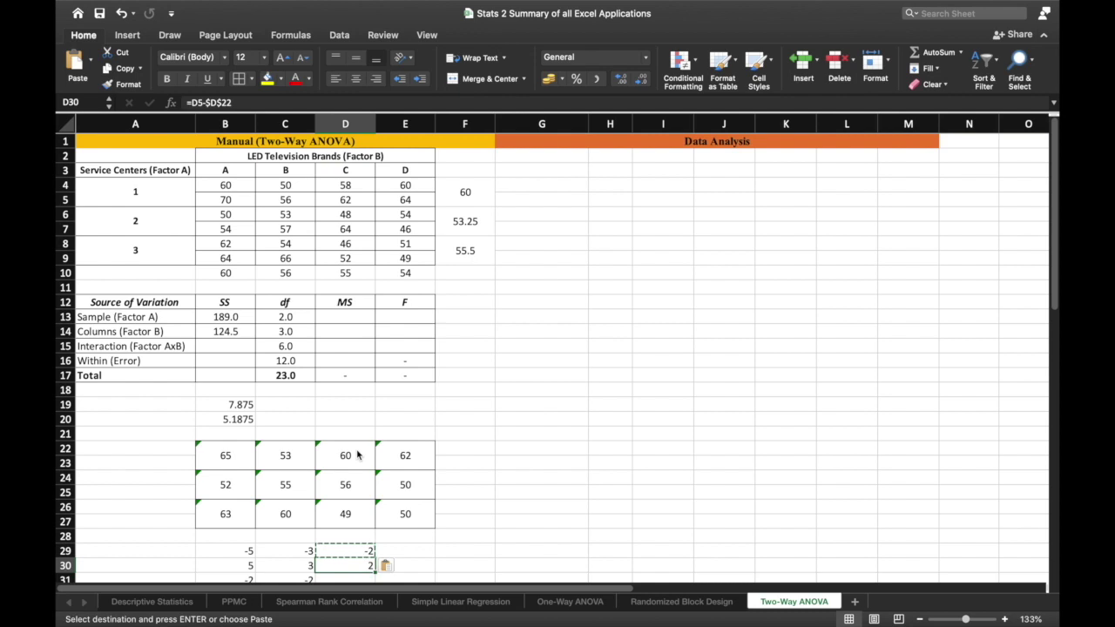
# Step: Calculate brand C's first service center 2 deviation in D31 with =D6-$D$24 and copy the formula into D32 for the second observation
pyautogui.press('Down')
pyautogui.write('=')
pyautogui.click(364, 201)
pyautogui.click(348, 469)
pyautogui.press('super+t')
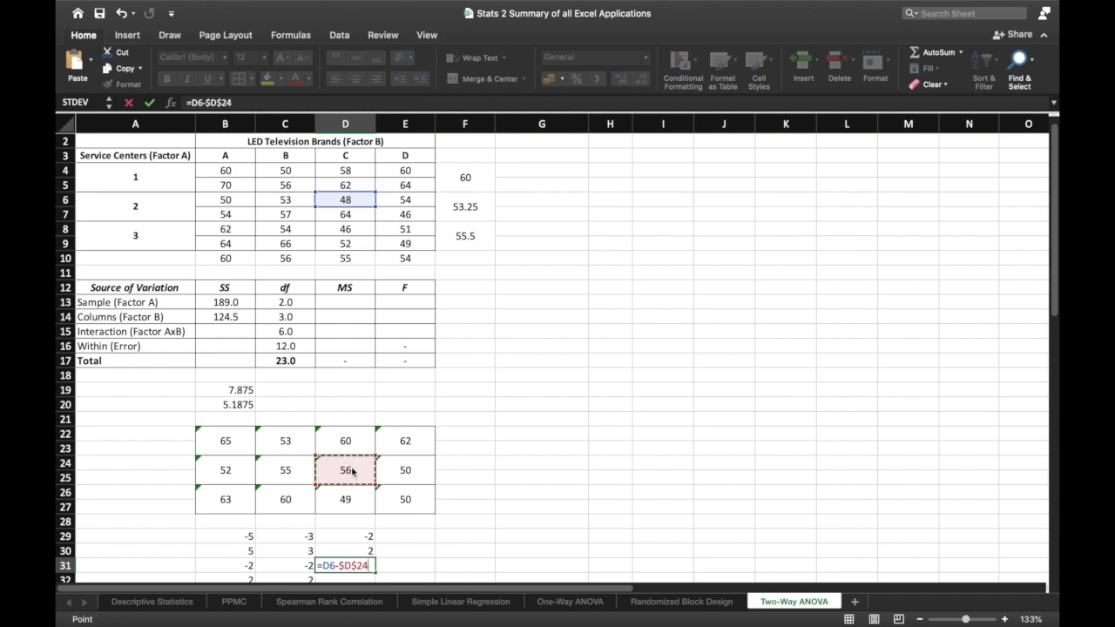
pyautogui.press('Return')
pyautogui.press('Up')
pyautogui.press('super+c')
pyautogui.press('Down')
pyautogui.press('super+v')
# Step: Calculate brand C's first service center 3 deviation in D33 with =D8-$D$26 and copy the formula into D34 for the second observation
pyautogui.press('Down')
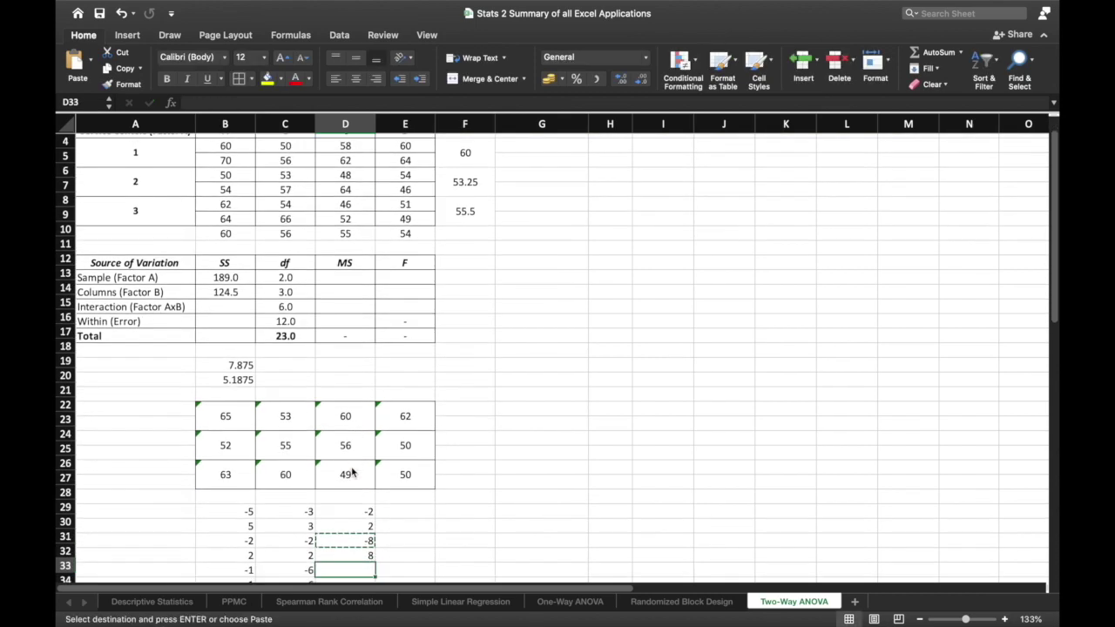
pyautogui.write('=')
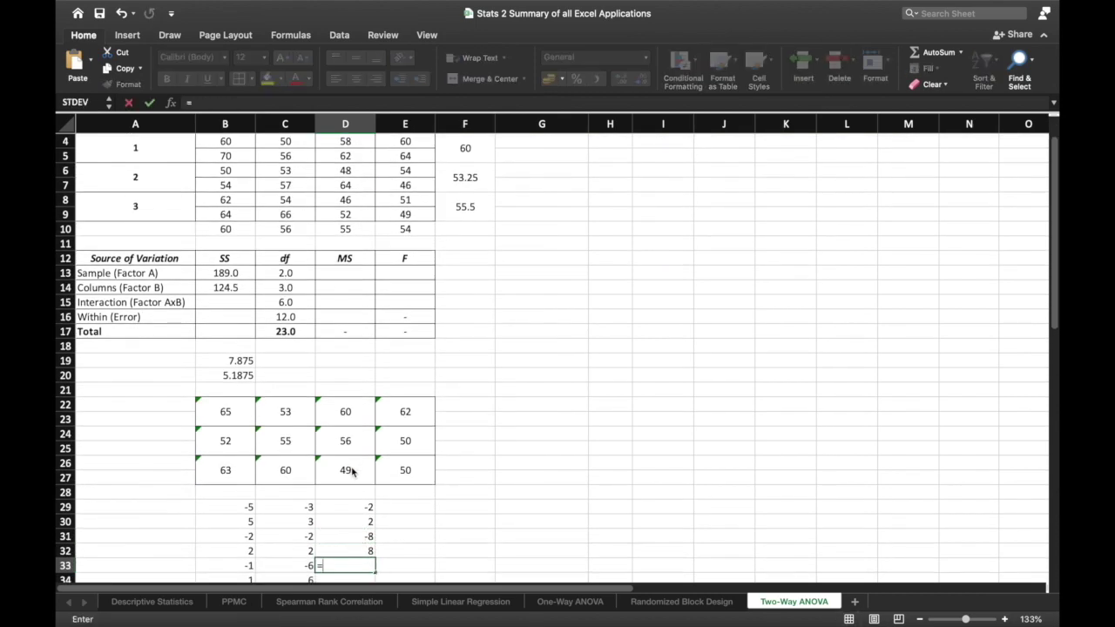
pyautogui.click(352, 199)
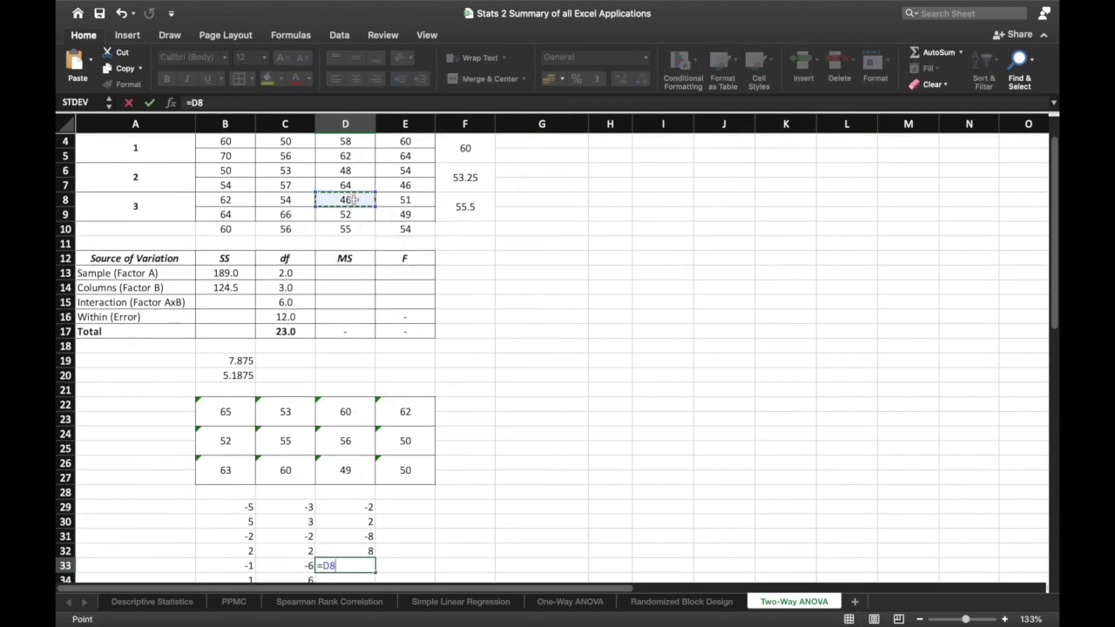
pyautogui.click(361, 464)
pyautogui.press('F4')
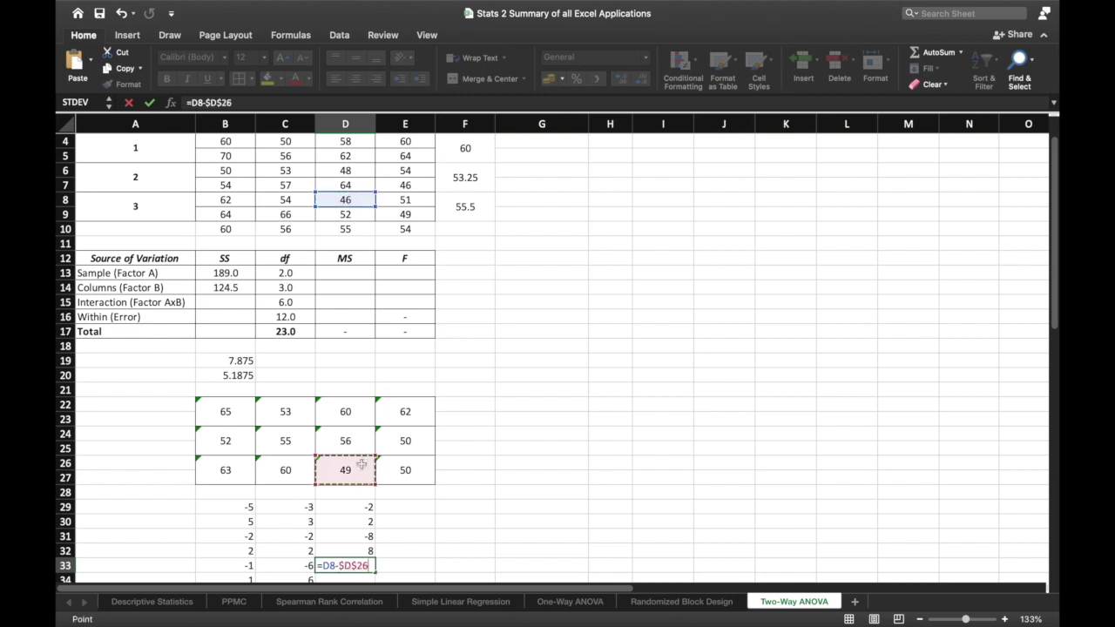
pyautogui.press('Return')
pyautogui.press('super+c')
pyautogui.press('Down')
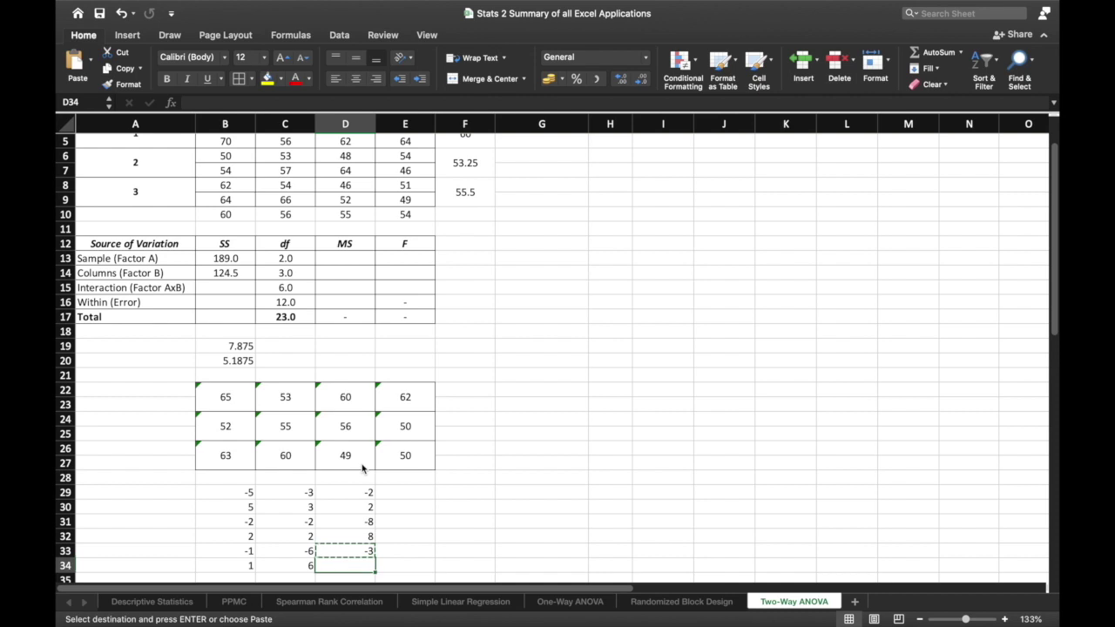
pyautogui.press('super+v')
# Step: Calculate brand D's first service center 1 deviation in E29 with =E4-$E$22 and copy the formula into E30 for the second observation
pyautogui.press('Right')
pyautogui.press('Up')
pyautogui.press('Up')
pyautogui.press('Up')
pyautogui.press('Up')
pyautogui.press('Up')
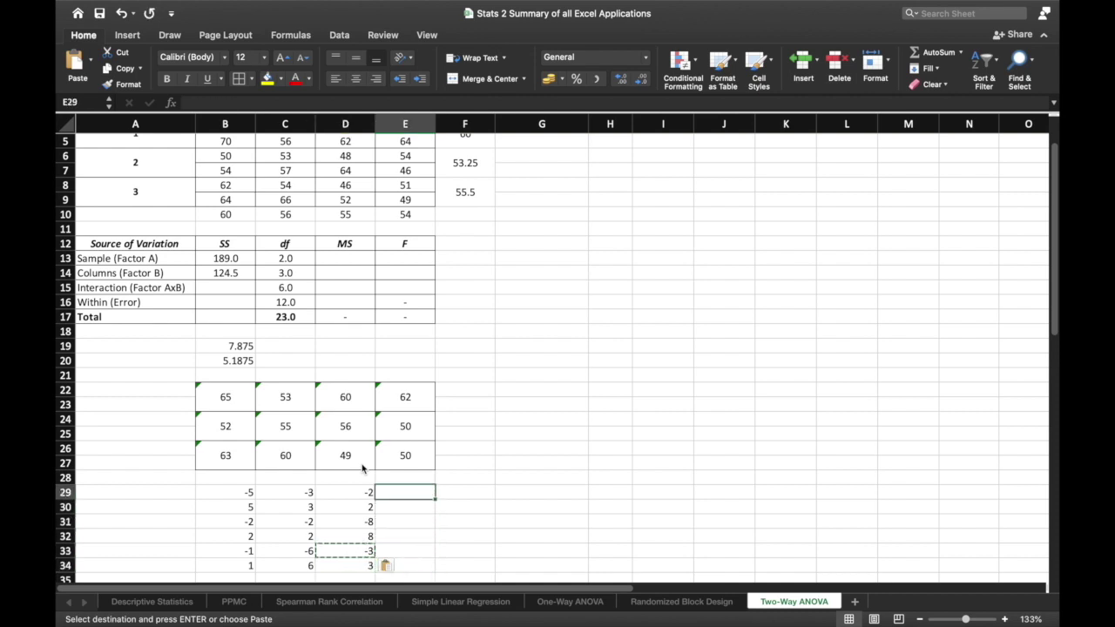
pyautogui.write('=')
pyautogui.scroll(3, 362, 469)
pyautogui.click(418, 184)
pyautogui.write('-')
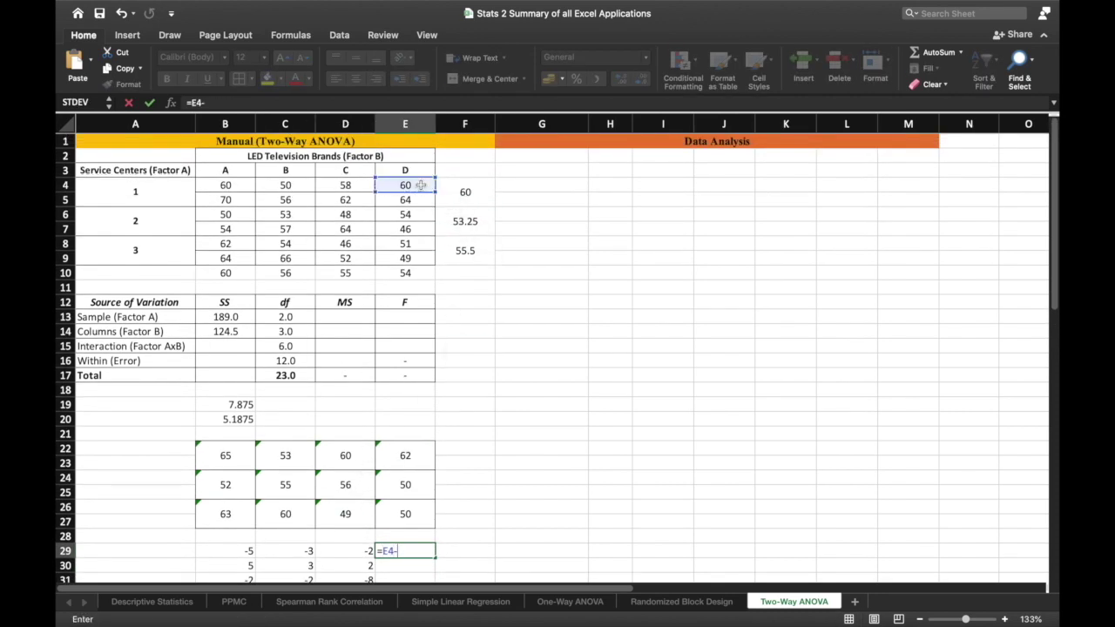
pyautogui.click(409, 455)
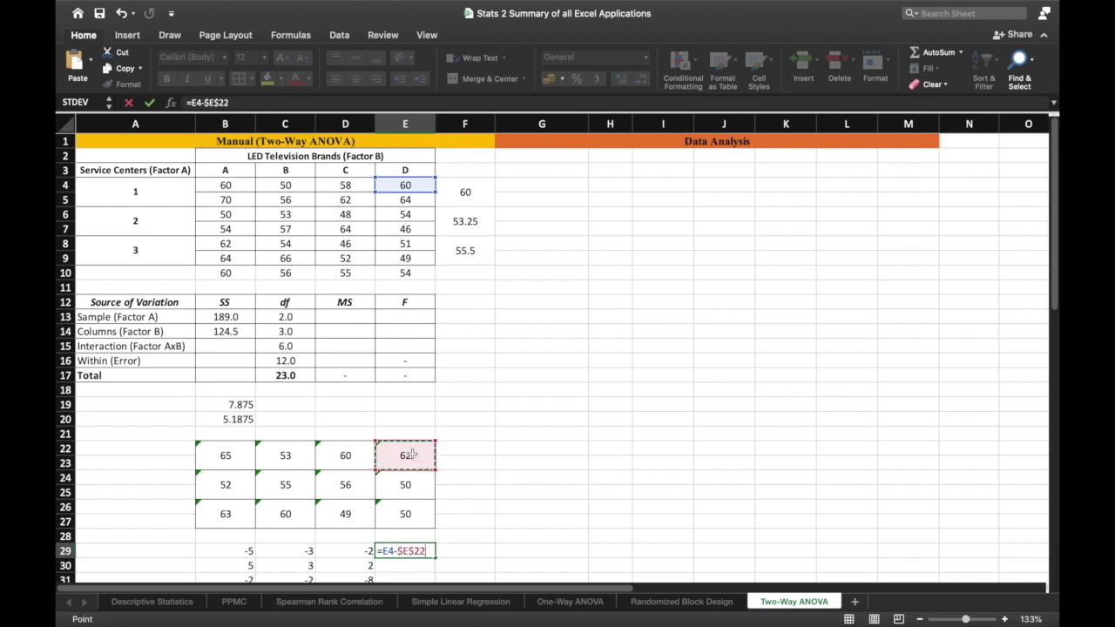
pyautogui.press('Return')
pyautogui.press('Up')
pyautogui.hotkey('ctrl', 'c')
pyautogui.press('Down')
pyautogui.press('Return')
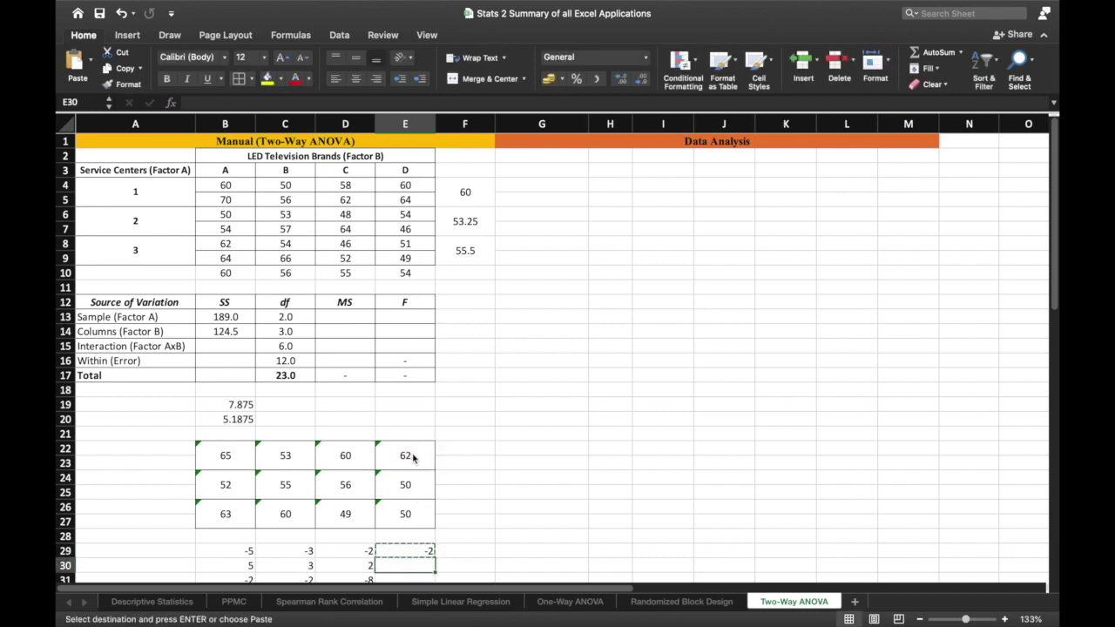
# Step: Calculate brand D's first service center 2 deviation in E31 with =E6-$E$24 and copy the formula into E32 for the second observation
pyautogui.press('Down')
pyautogui.write('=')
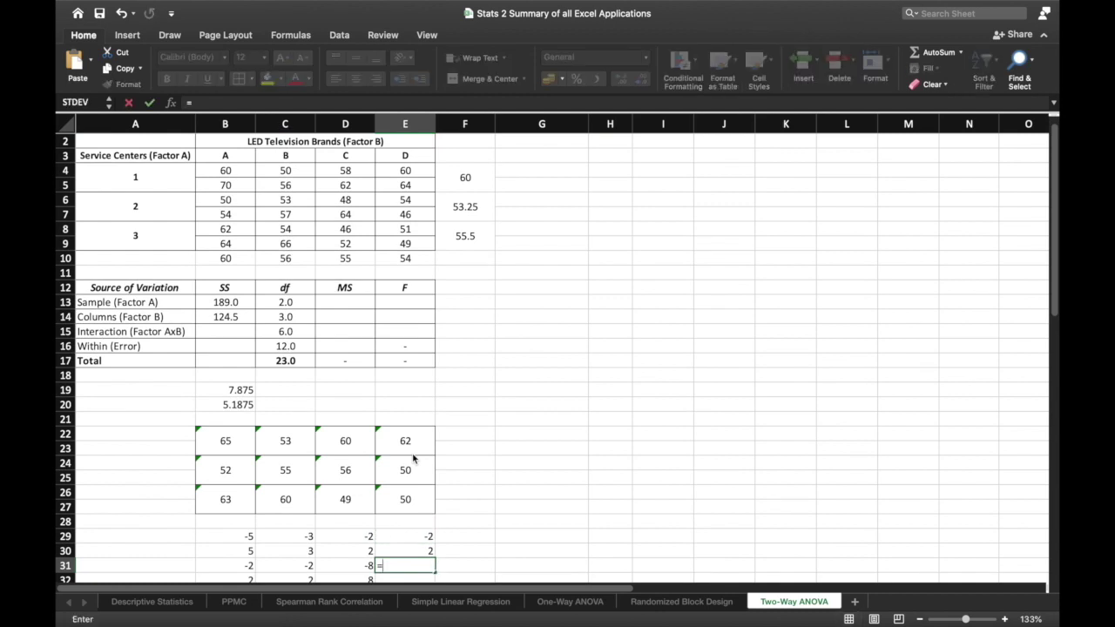
pyautogui.click(410, 199)
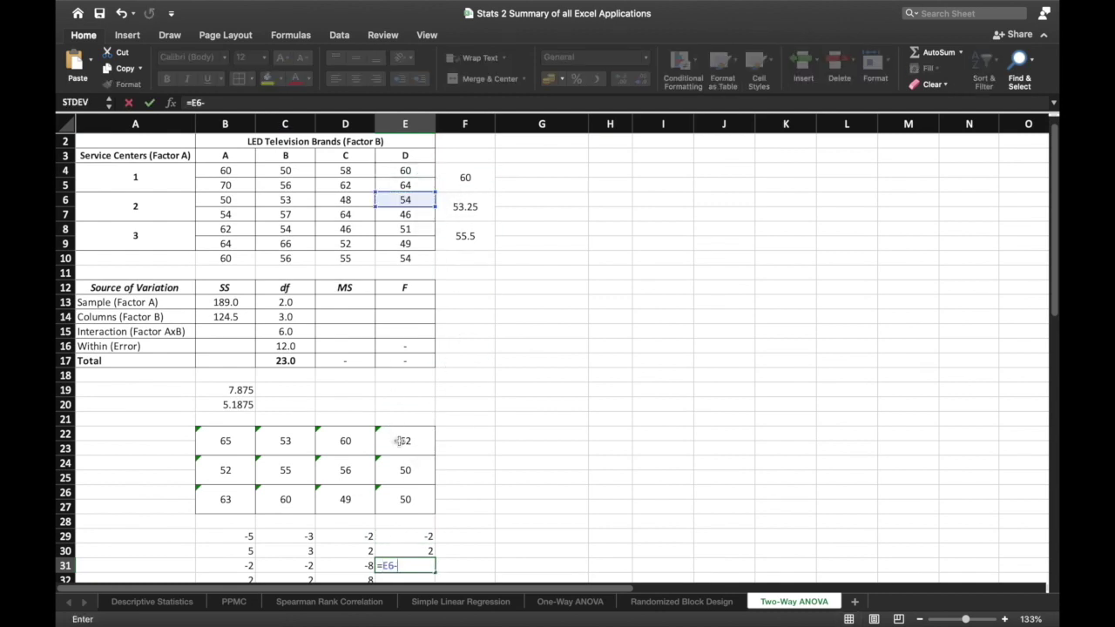
pyautogui.click(409, 468)
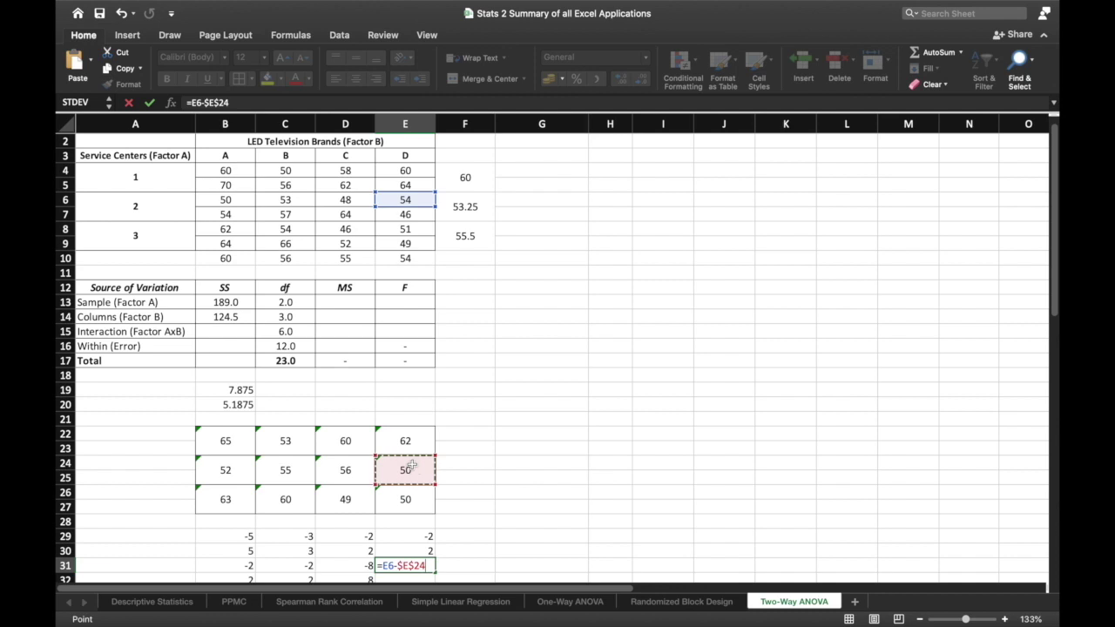
pyautogui.press('Return')
pyautogui.press('Up')
pyautogui.press('super+c')
pyautogui.press('Down')
pyautogui.press('super+v')
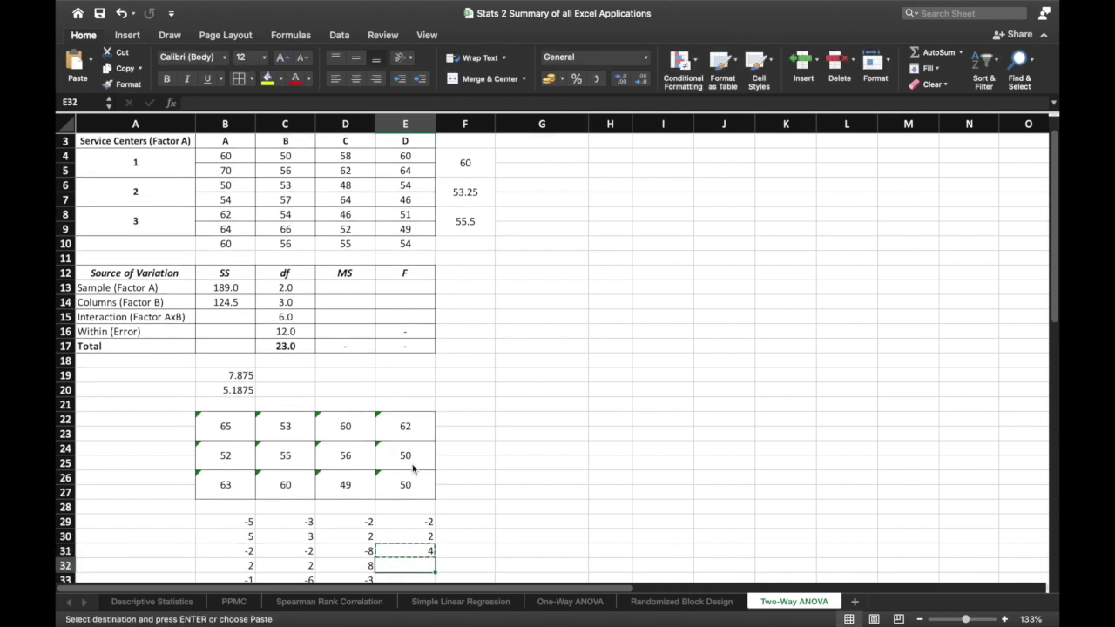
# Step: Calculate brand D's first service center 3 deviation in E33 with =E8-$E$26 and copy the formula into E34 for the second observation
pyautogui.press('Down')
pyautogui.write('=')
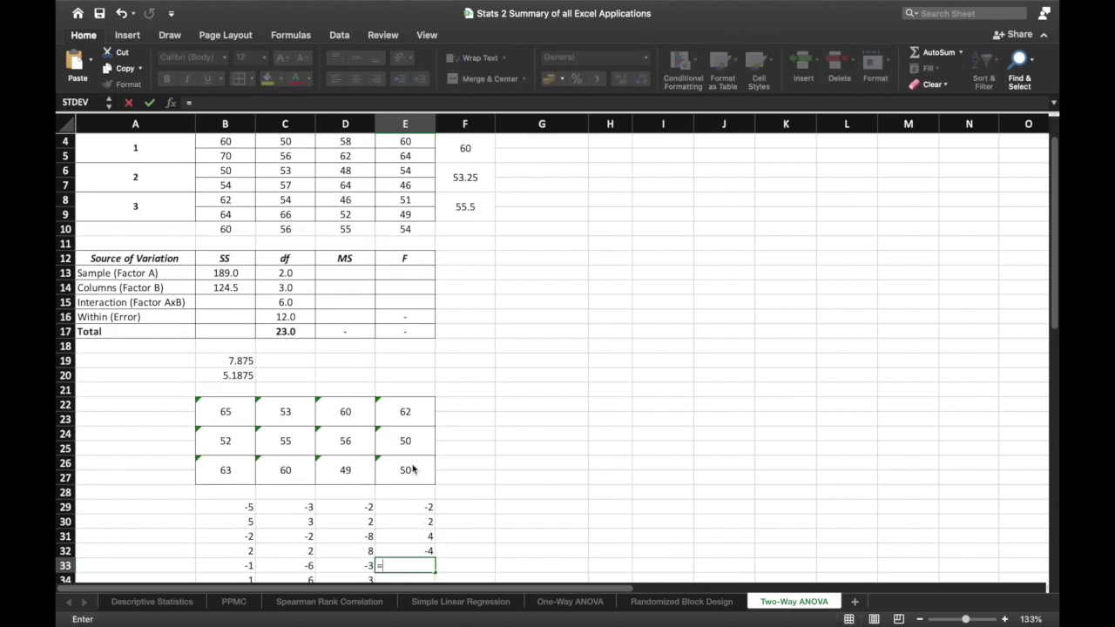
pyautogui.click(399, 200)
pyautogui.write('-')
pyautogui.click(405, 467)
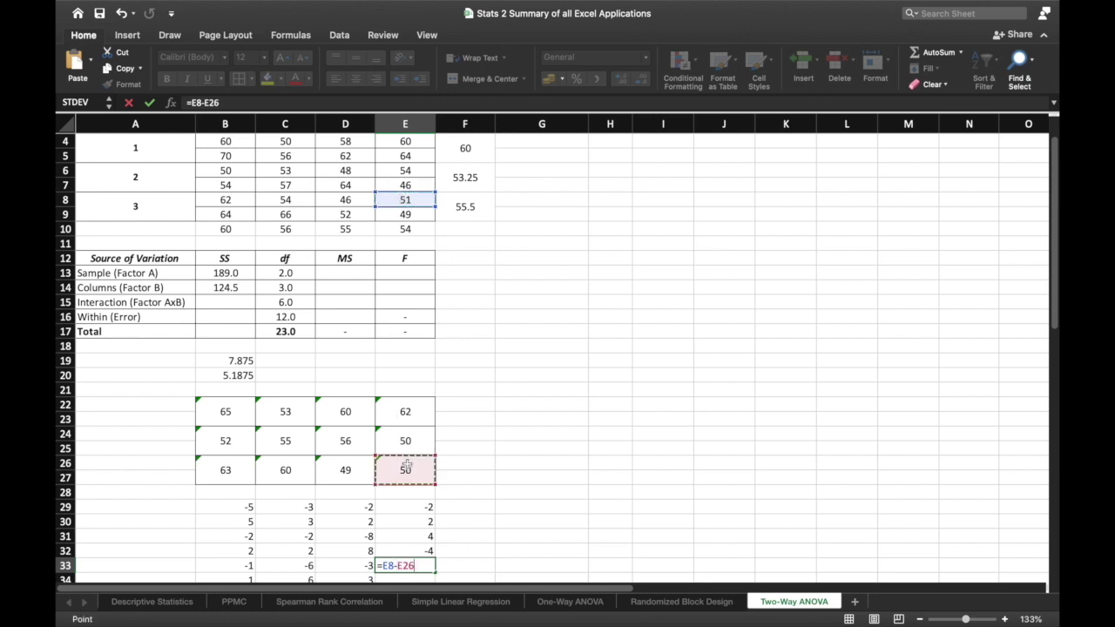
pyautogui.press('cmd+t')
pyautogui.press('Return')
pyautogui.press('Up')
pyautogui.press('cmd+c')
pyautogui.press('Down')
pyautogui.press('cmd+v')
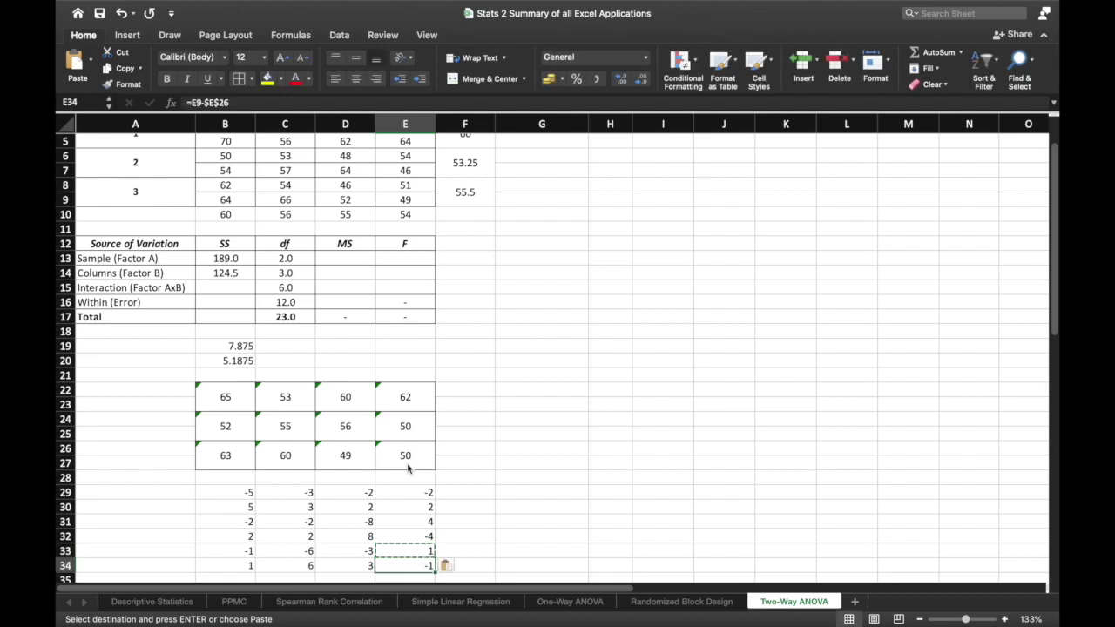
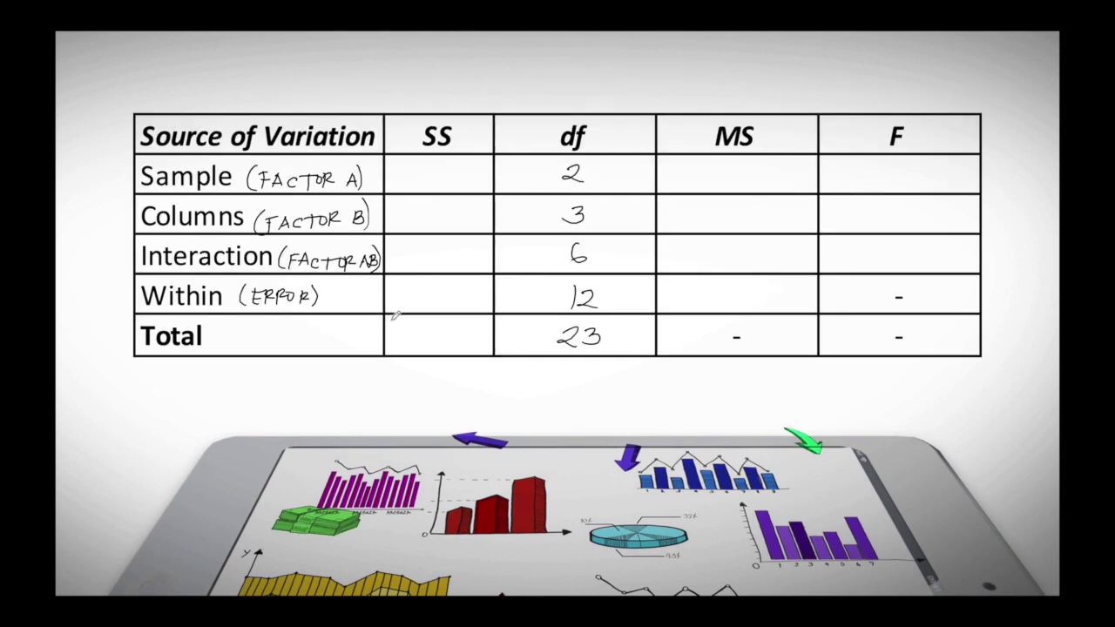
pyautogui.moveTo(411, 285)
pyautogui.mouseDown()
pyautogui.moveTo(424, 300)
pyautogui.moveTo(446, 298)
pyautogui.mouseUp()
pyautogui.moveTo(450, 286); pyautogui.dragTo(445, 299)
pyautogui.moveTo(414, 164); pyautogui.dragTo(477, 178)
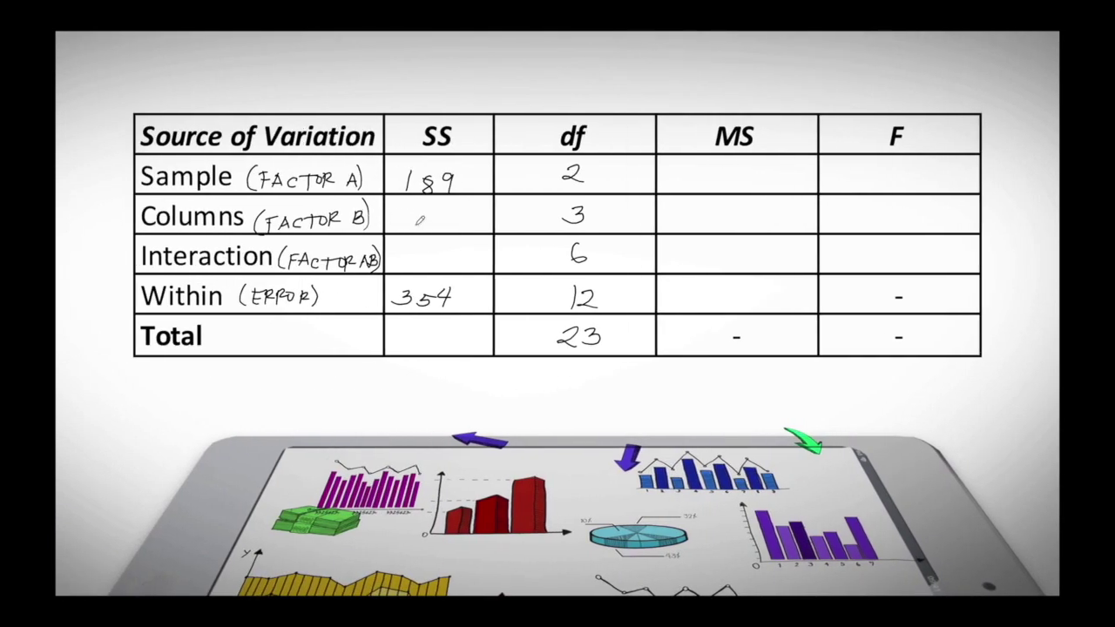
pyautogui.moveTo(411, 206)
pyautogui.mouseDown()
pyautogui.moveTo(415, 226)
pyautogui.moveTo(453, 220)
pyautogui.mouseUp()
pyautogui.moveTo(447, 207)
pyautogui.mouseDown()
pyautogui.moveTo(447, 228)
pyautogui.moveTo(467, 218)
pyautogui.moveTo(469, 228)
pyautogui.mouseUp()
pyautogui.click(458, 226)
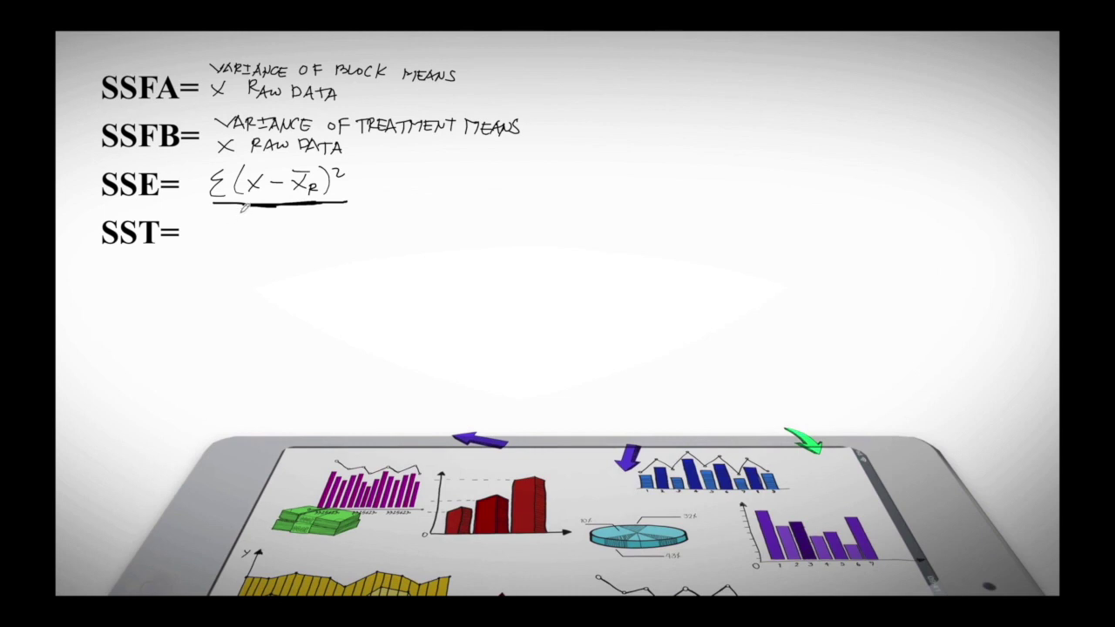
pyautogui.moveTo(224, 221)
pyautogui.mouseDown()
pyautogui.moveTo(241, 238)
pyautogui.moveTo(258, 216)
pyautogui.moveTo(270, 219)
pyautogui.moveTo(275, 239)
pyautogui.moveTo(326, 224)
pyautogui.moveTo(319, 249)
pyautogui.mouseUp()
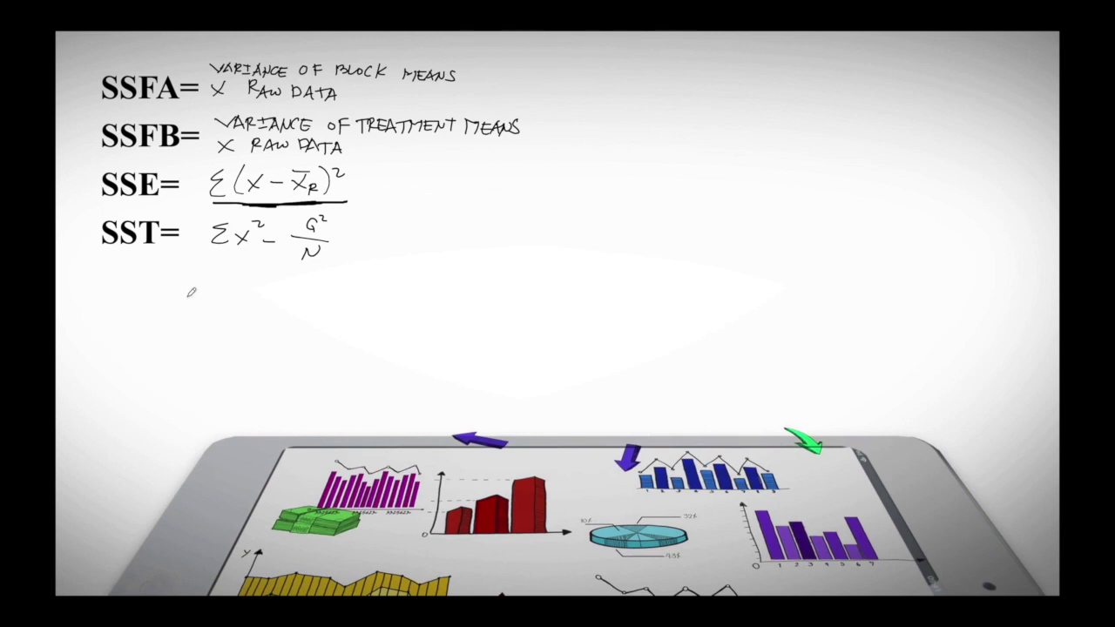
pyautogui.moveTo(233, 248); pyautogui.dragTo(261, 249)
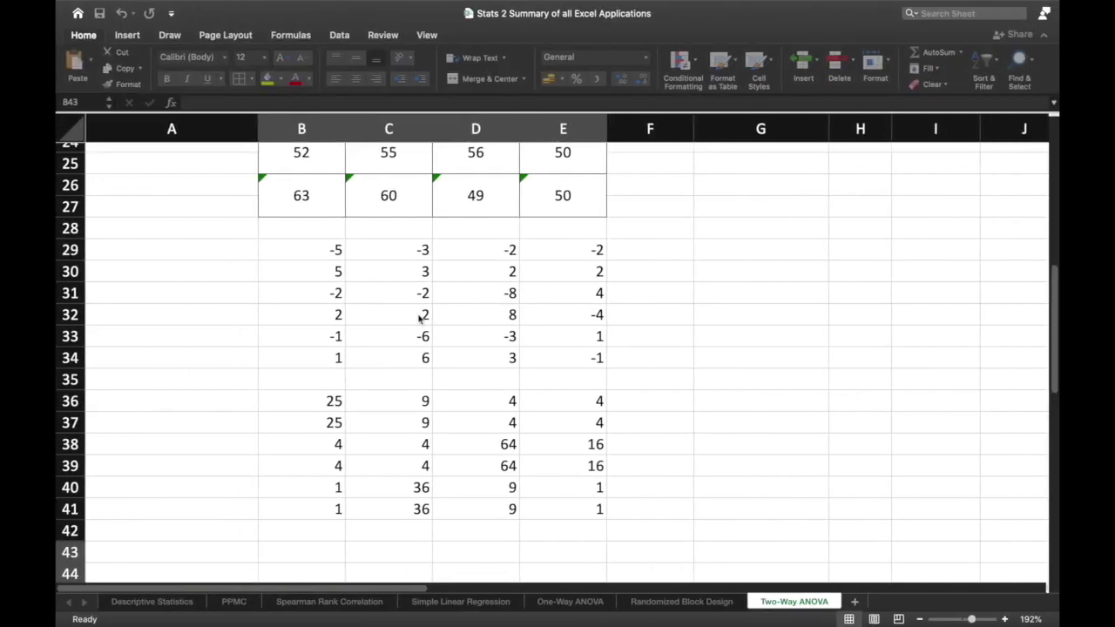
# Step: Square brand A's first service center 1 observation in B43 with =B4^2
pyautogui.scroll(10, 423, 316)
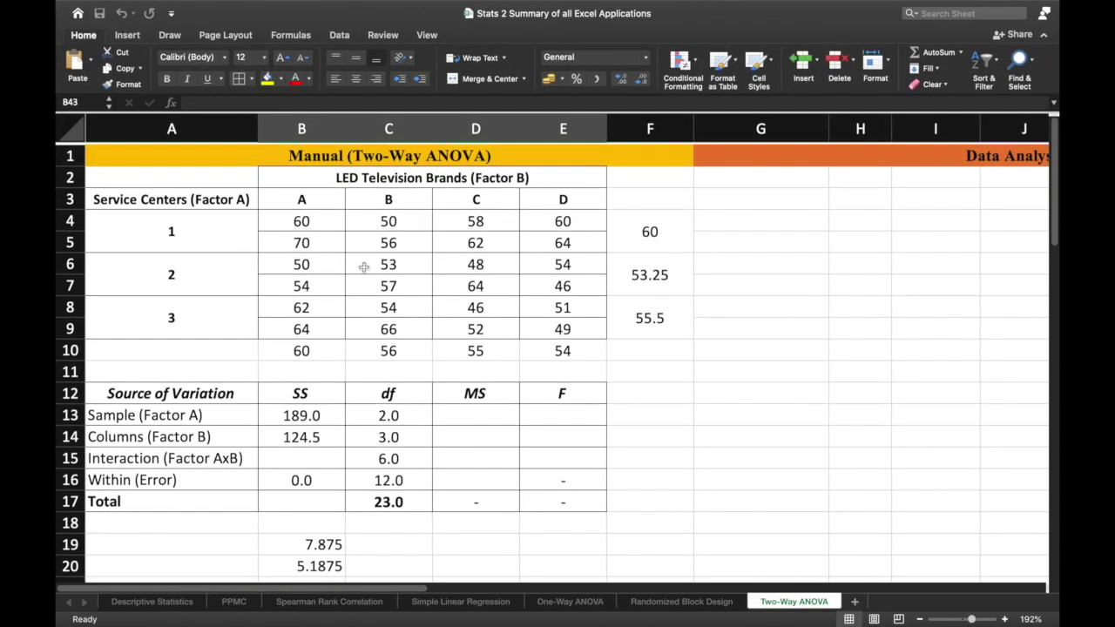
pyautogui.moveTo(299, 219); pyautogui.dragTo(548, 323)
pyautogui.scroll(-15, 405, 268)
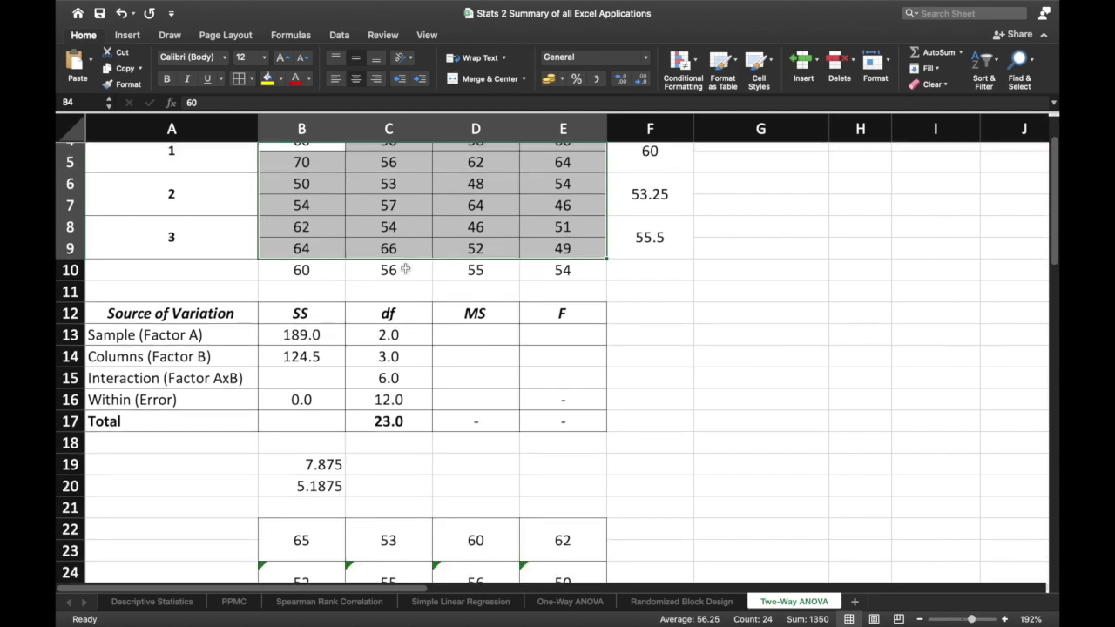
pyautogui.scroll(3, 405, 268)
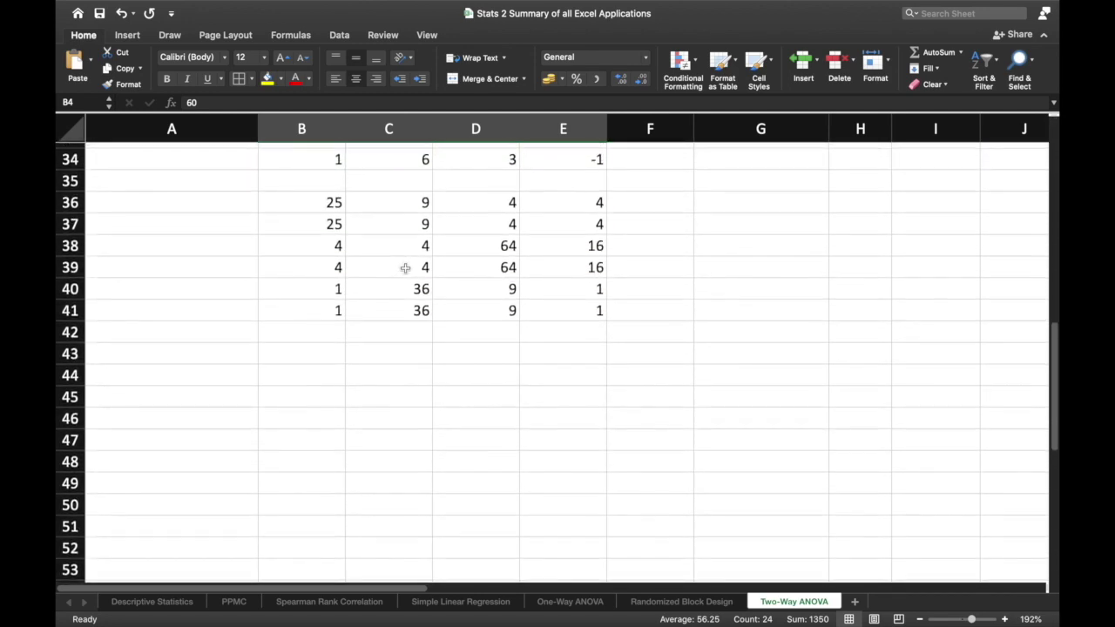
pyautogui.click(318, 356)
pyautogui.write('=')
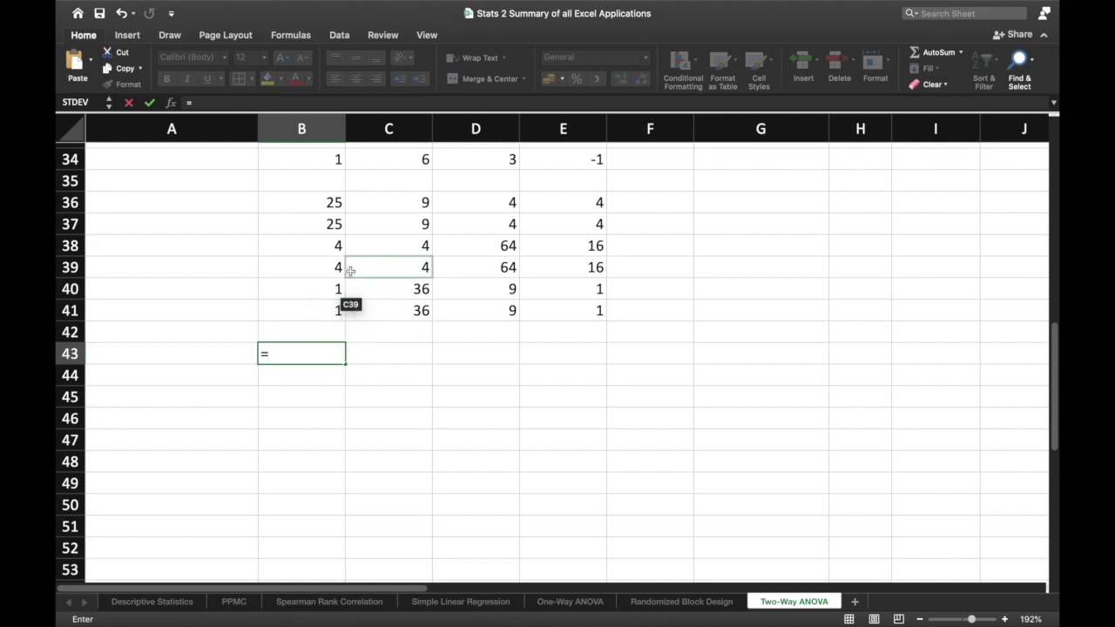
pyautogui.scroll(10, 350, 271)
pyautogui.click(313, 219)
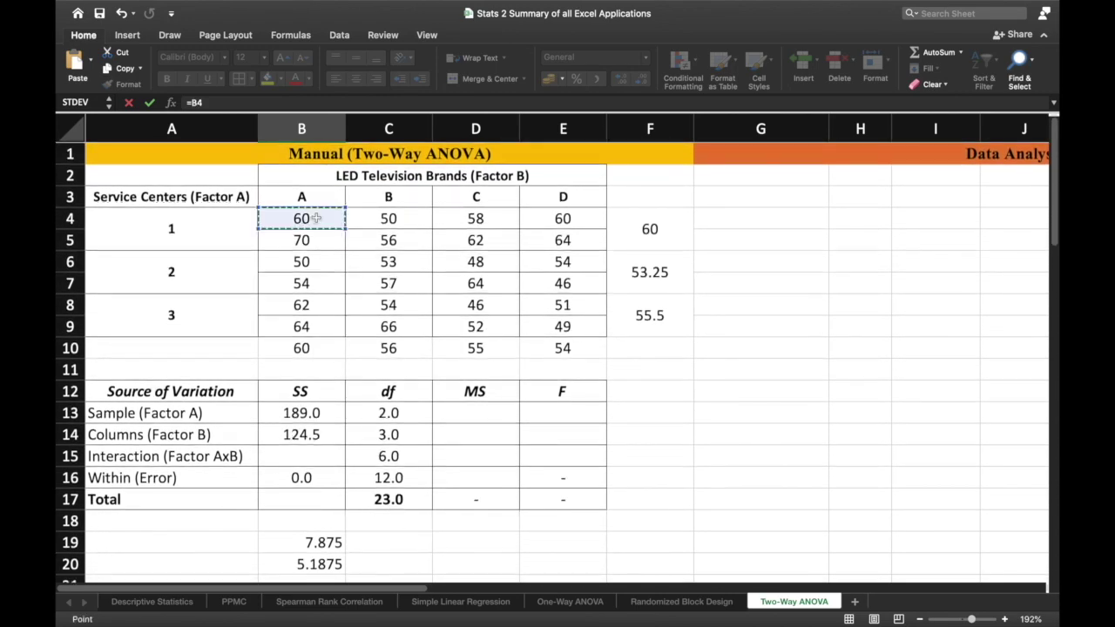
pyautogui.write('^2')
pyautogui.press('Return')
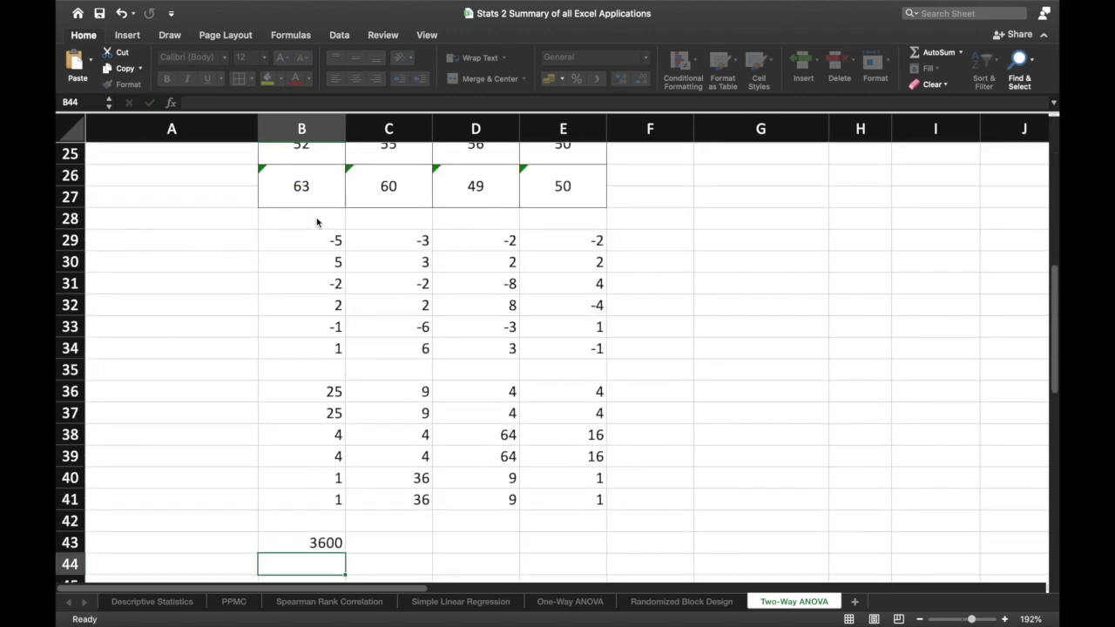
# Step: Copy the squaring formula from B43 across C43:E43 for brands B, C and D
pyautogui.scroll(-3, 293, 323)
pyautogui.click(333, 420)
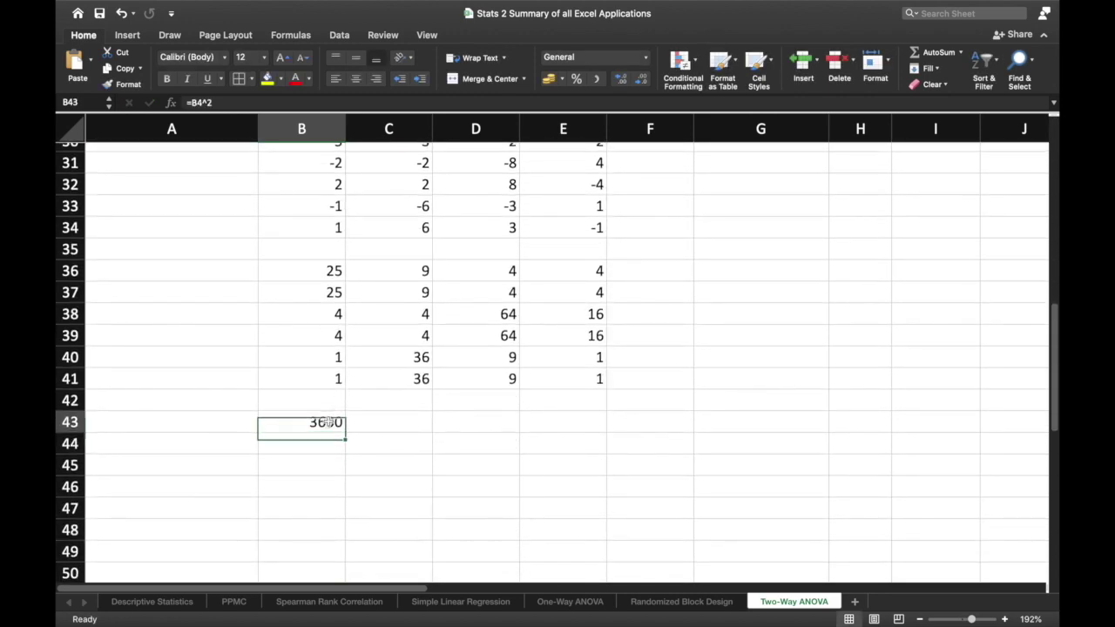
pyautogui.press('super+c')
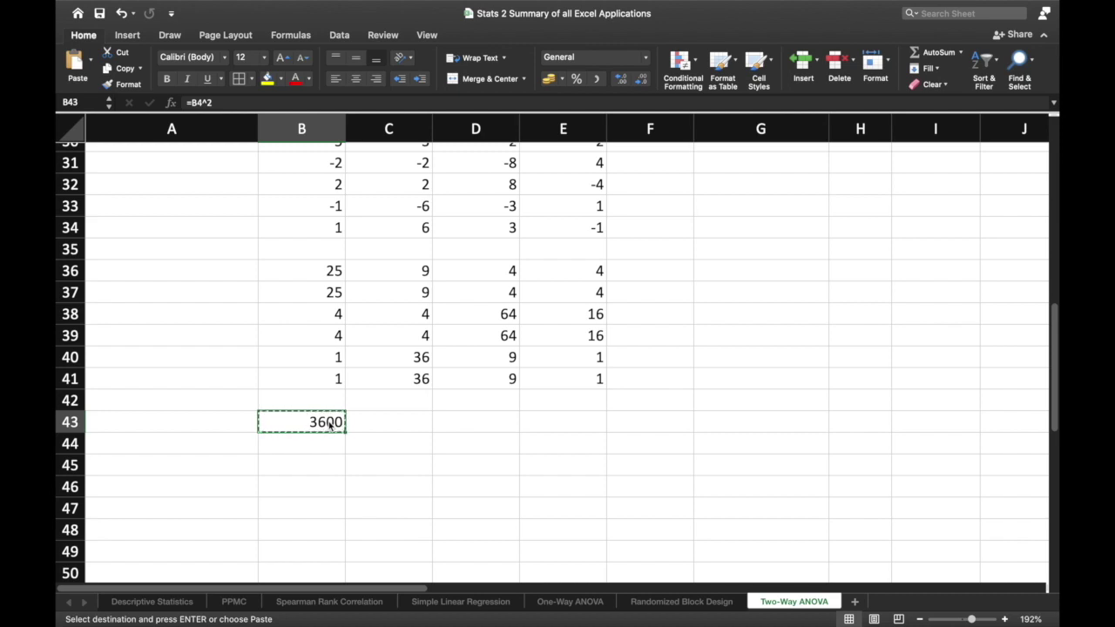
pyautogui.press('Right')
pyautogui.hotkey('shift', 'Right')
pyautogui.hotkey('shift', 'Right')
pyautogui.press('super+v')
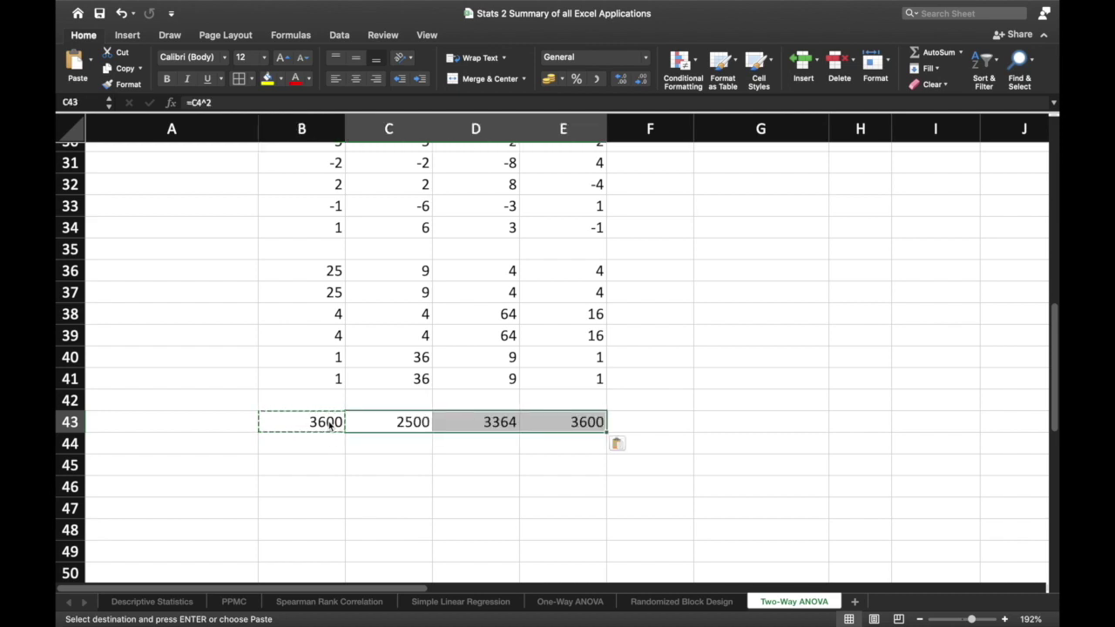
# Step: Copy the squaring formula down B44:B48 to square brand A's remaining observations
pyautogui.press('Down')
pyautogui.press('Left')
pyautogui.hotkey('shift', 'Down')
pyautogui.hotkey('shift', 'Down')
pyautogui.hotkey('shift', 'Down')
pyautogui.hotkey('shift', 'Down')
pyautogui.press('super+v')
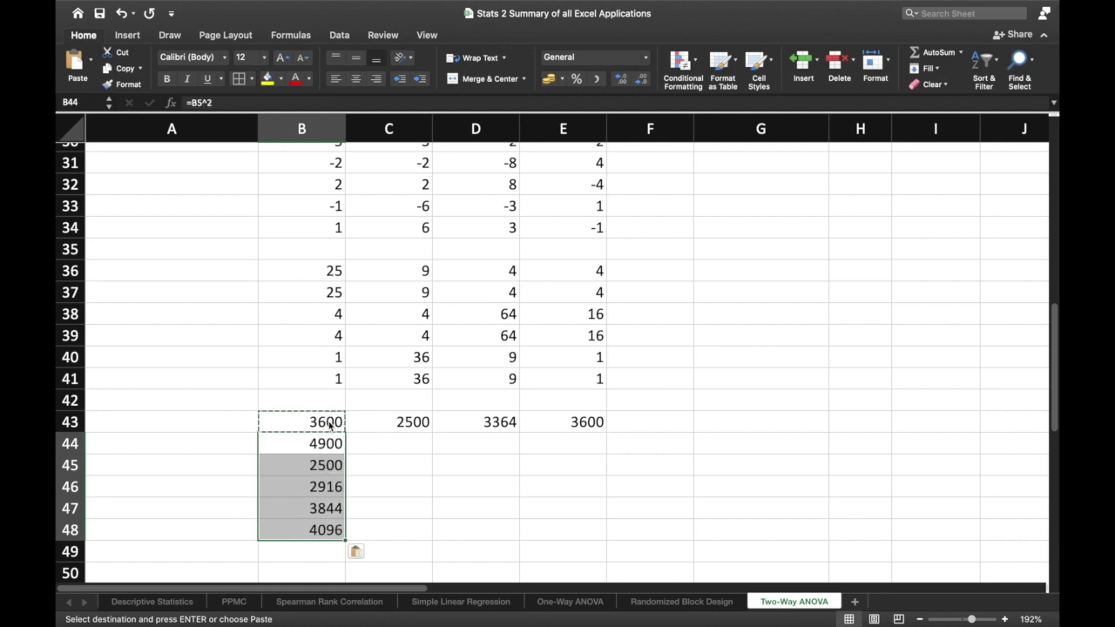
# Step: Copy the squared-value formulas in B44:B48 into C44:E48 for the remaining observations of brands B, C and D
pyautogui.press('Right')
pyautogui.press('Left')
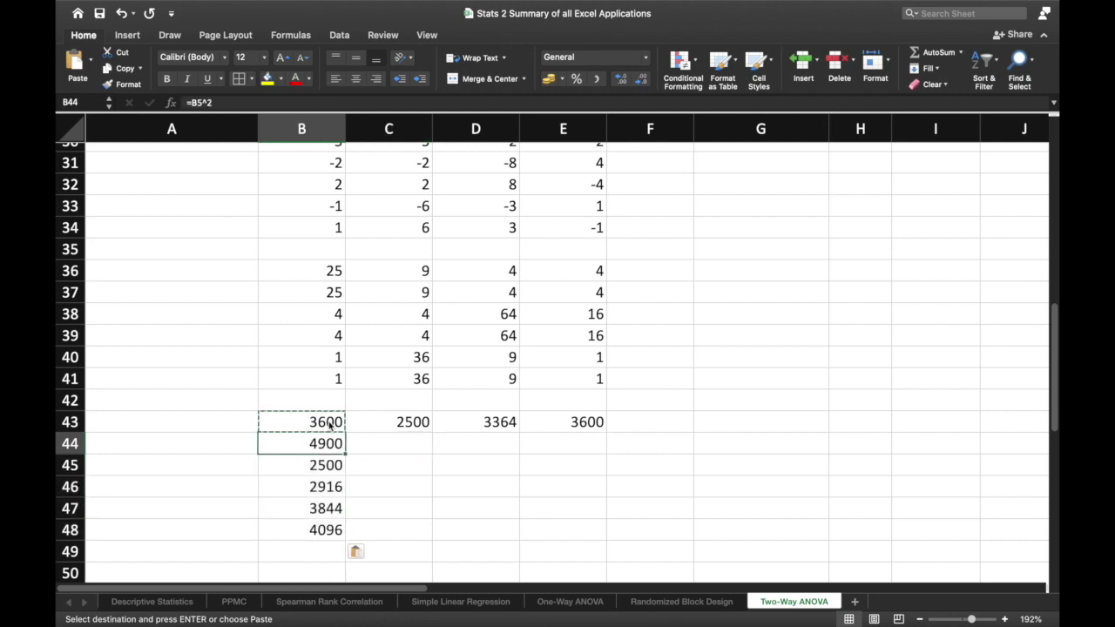
pyautogui.hotkey('shift', 'Down')
pyautogui.hotkey('shift', 'Down')
pyautogui.hotkey('shift', 'Down')
pyautogui.hotkey('shift', 'Down')
pyautogui.press('super+c')
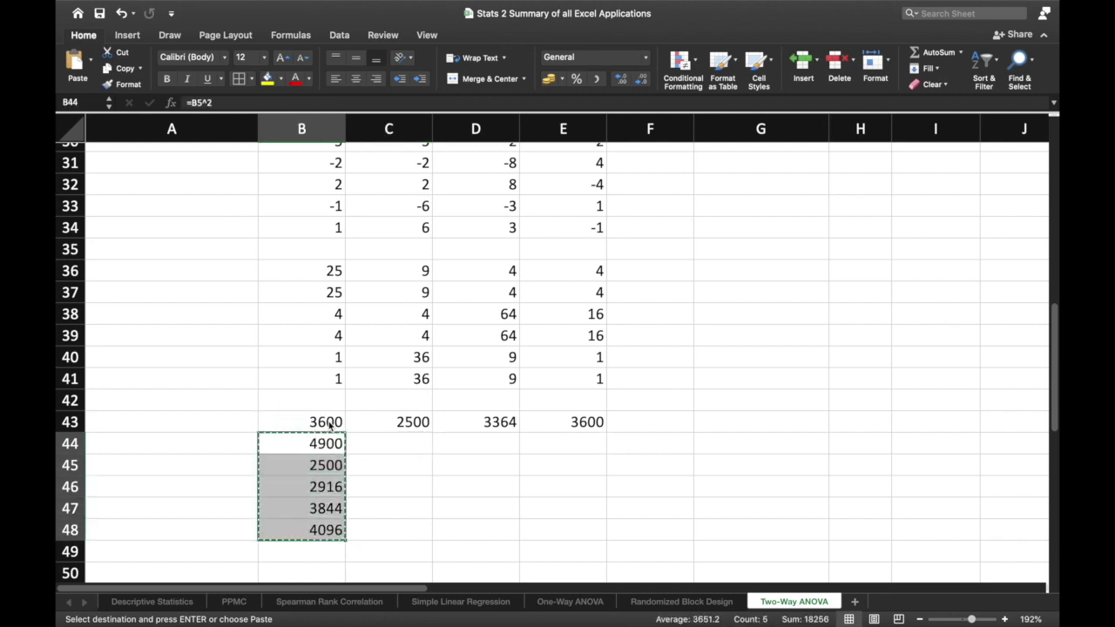
pyautogui.press('Right')
pyautogui.hotkey('shift', 'Right')
pyautogui.hotkey('shift', 'Right')
pyautogui.hotkey('shift', 'Down')
pyautogui.hotkey('shift', 'Down')
pyautogui.hotkey('shift', 'Down')
pyautogui.hotkey('shift', 'Down')
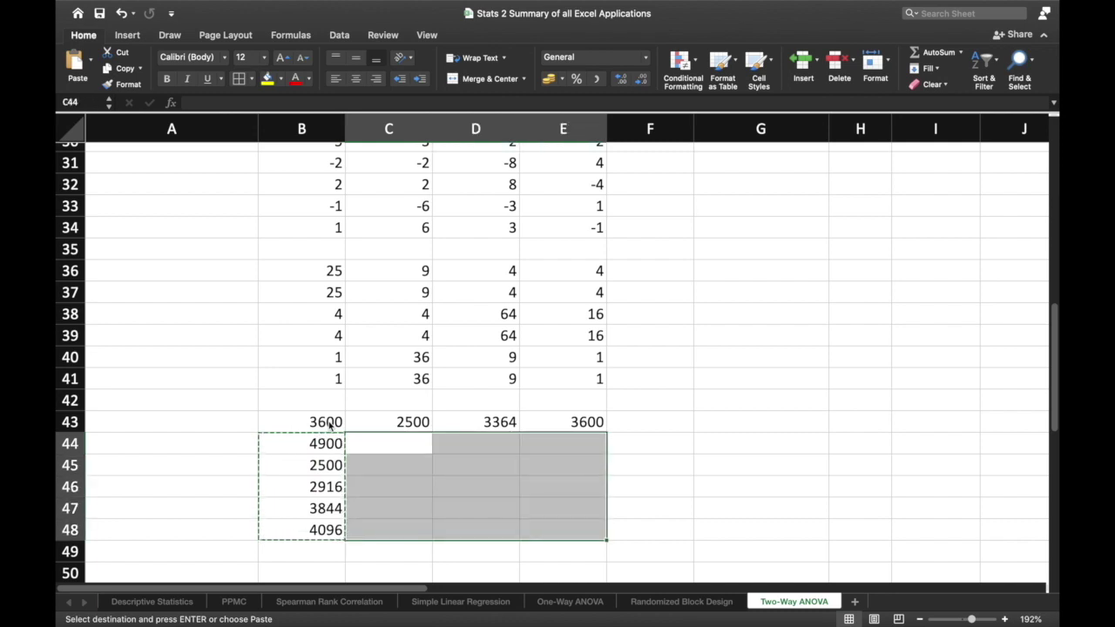
pyautogui.press('super+v')
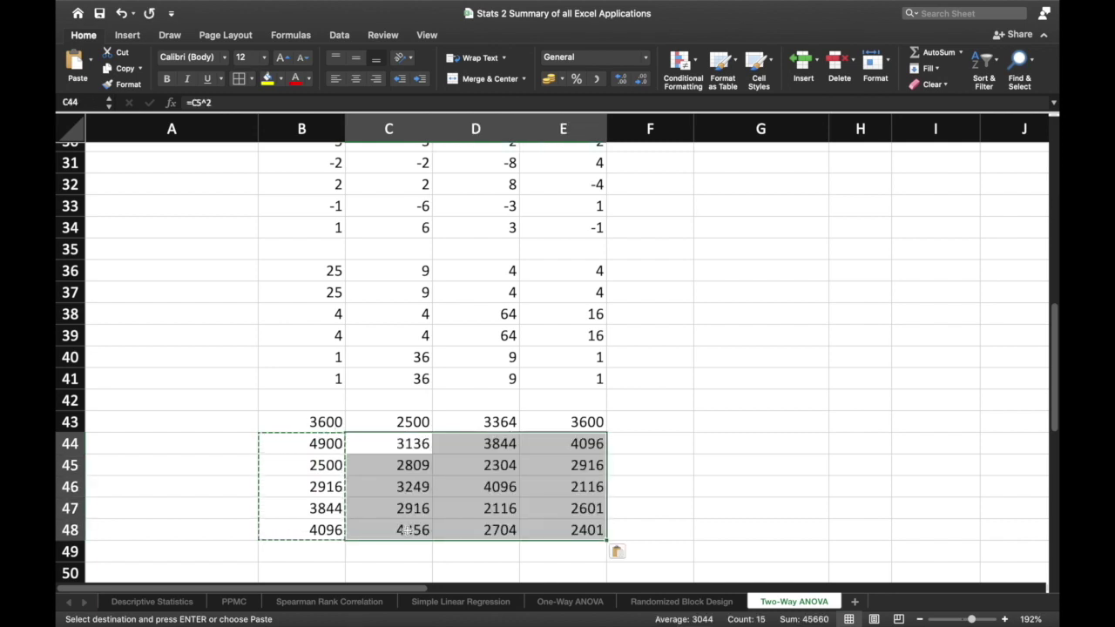
# Step: Total all the squared observations in B50 with =SUM(B43:E48)
pyautogui.moveTo(305, 421); pyautogui.dragTo(545, 527)
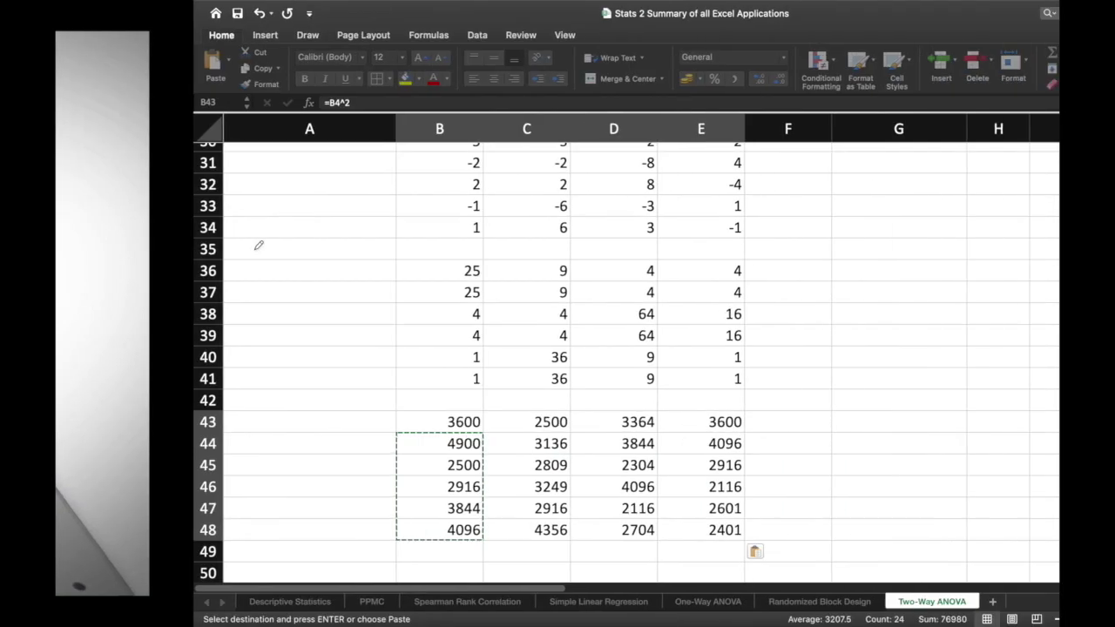
pyautogui.click(326, 568)
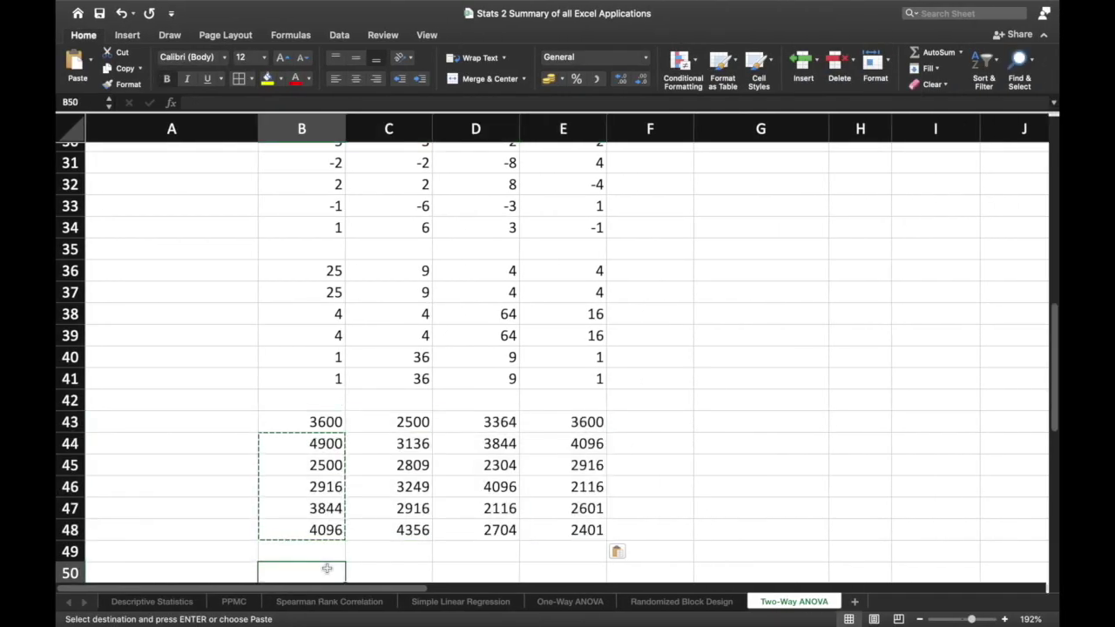
pyautogui.scroll(-5, 672, 469)
pyautogui.write('=sum')
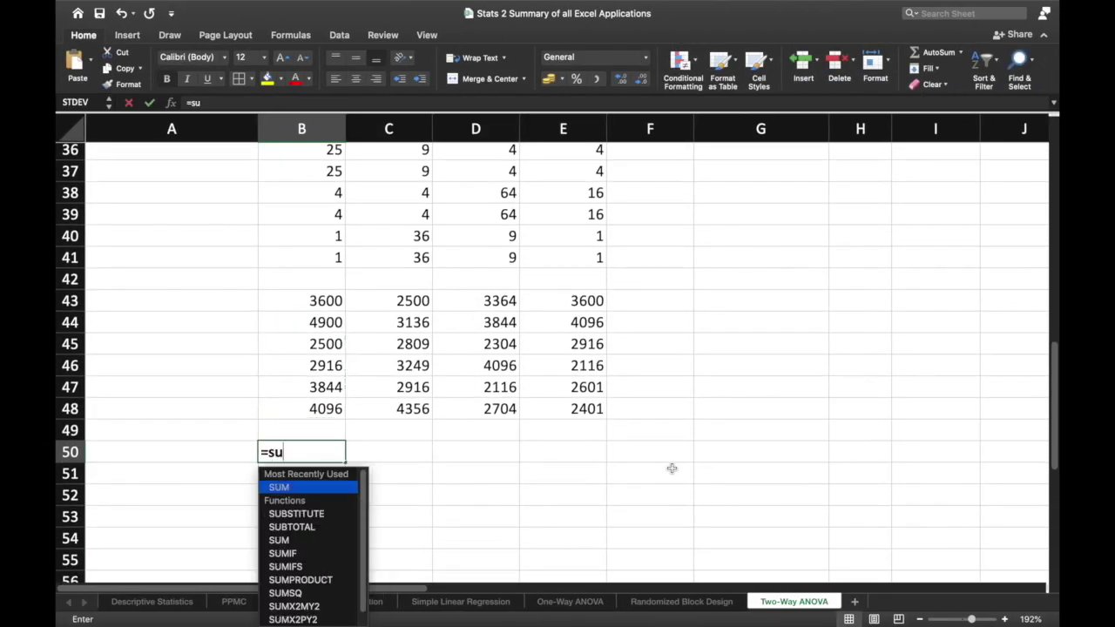
pyautogui.doubleClick(298, 493)
pyautogui.moveTo(339, 302); pyautogui.dragTo(566, 403)
pyautogui.press('Return')
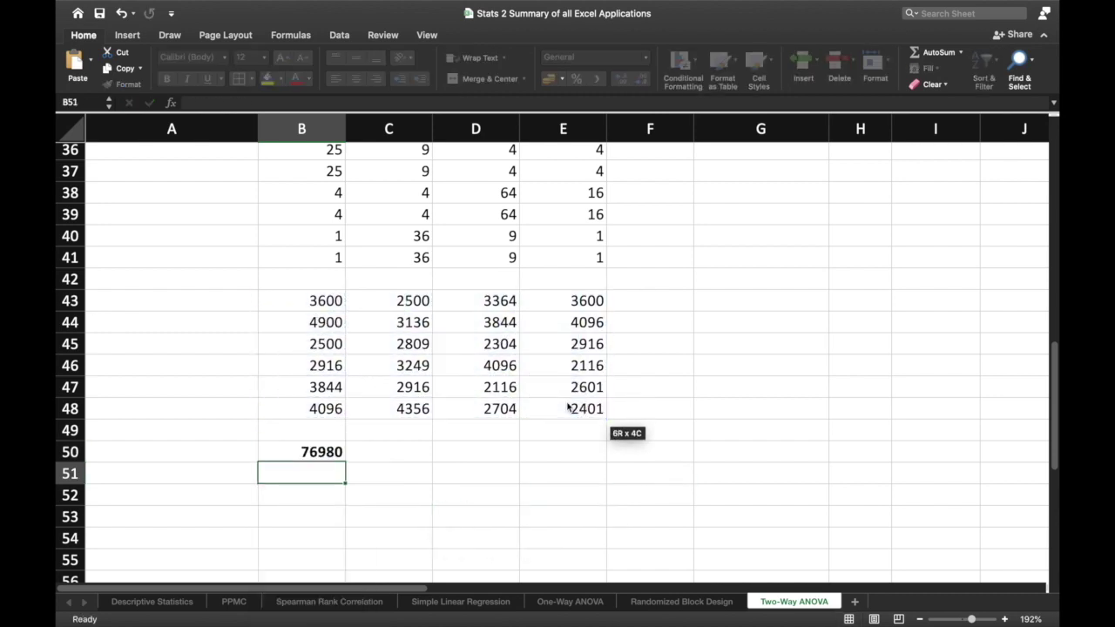
# Step: Calculate the square of the total of all original observations in C50 with =SUM(B4:E9)^2
pyautogui.click(408, 455)
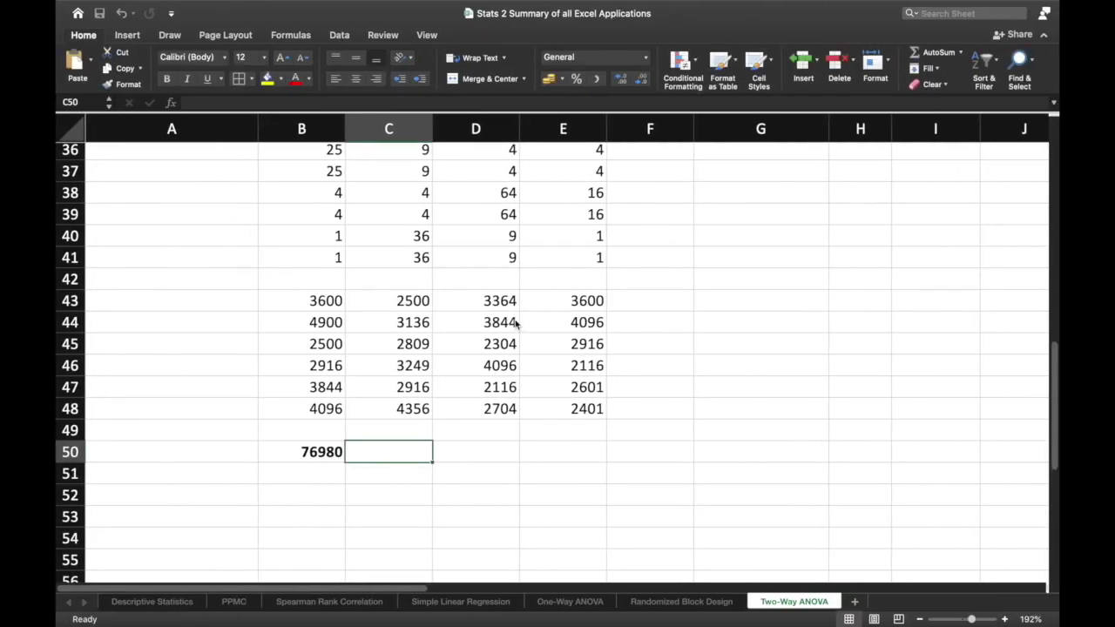
pyautogui.scroll(12, 517, 323)
pyautogui.moveTo(301, 218); pyautogui.dragTo(592, 323)
pyautogui.scroll(-2, 578, 328)
pyautogui.scroll(-15, 578, 328)
pyautogui.scroll(8, 582, 415)
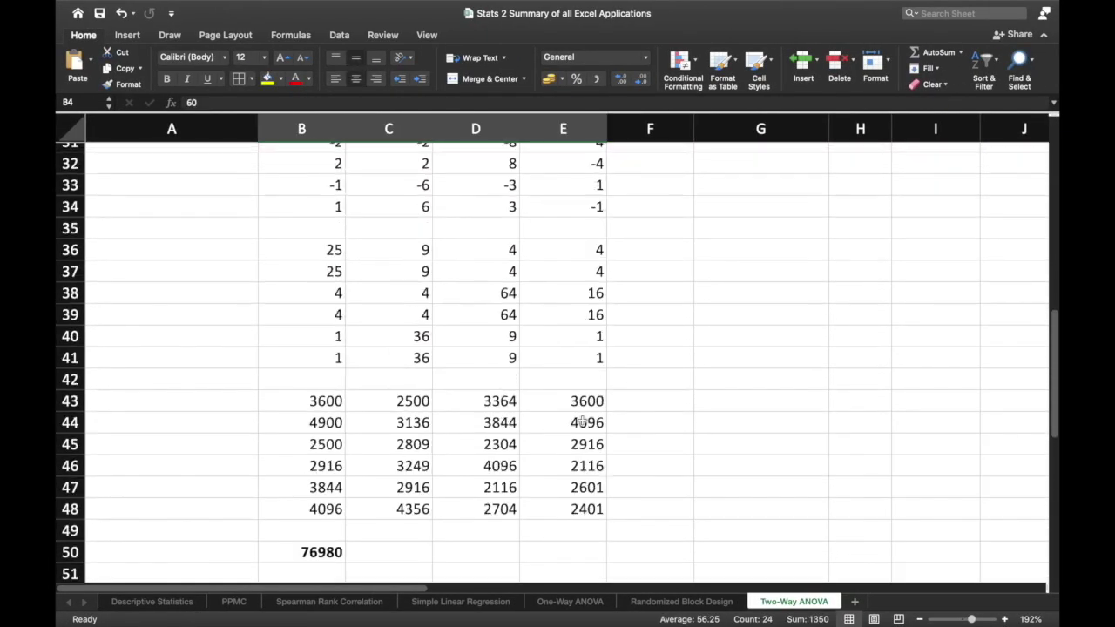
pyautogui.scroll(-2, 552, 389)
pyautogui.click(393, 451)
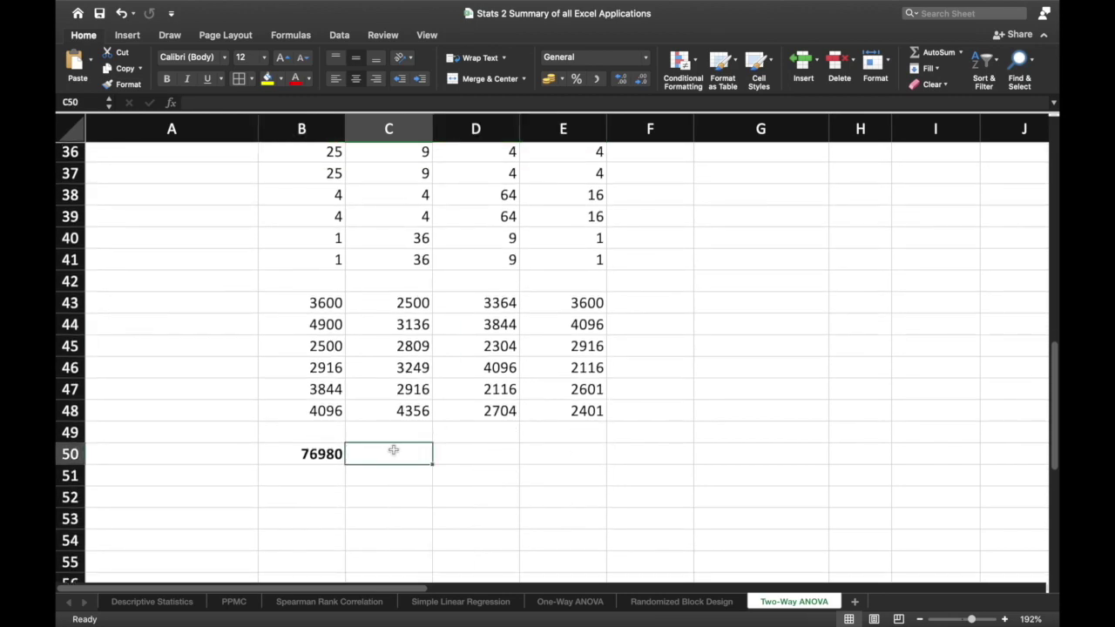
pyautogui.write('=sum')
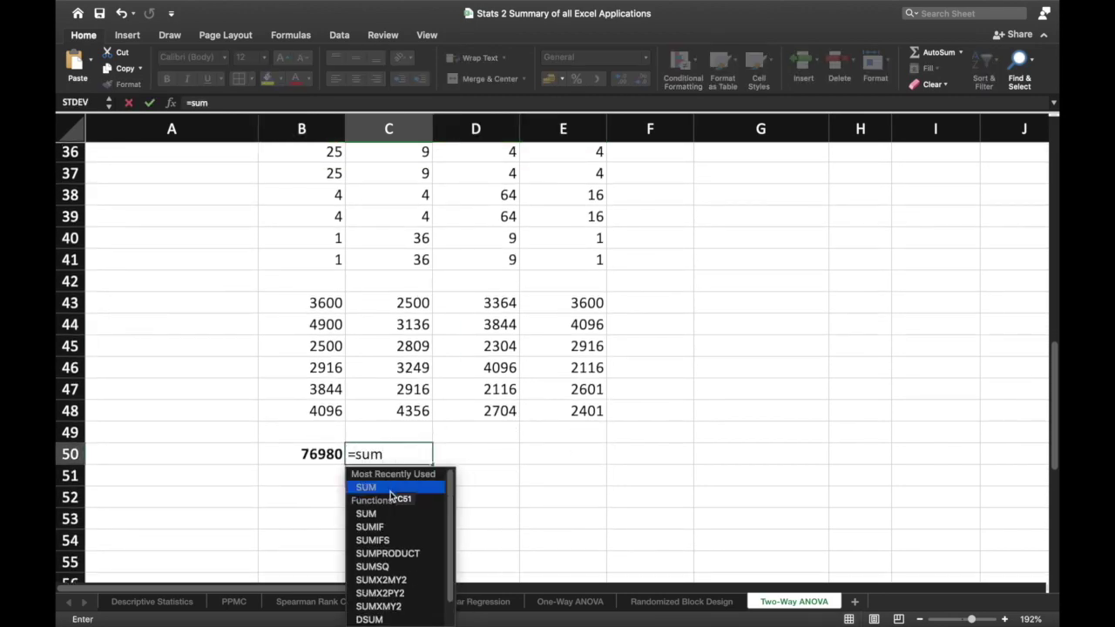
pyautogui.press('Tab')
pyautogui.scroll(4, 504, 385)
pyautogui.scroll(10, 503, 386)
pyautogui.moveTo(373, 219); pyautogui.dragTo(549, 320)
pyautogui.click(549, 320)
pyautogui.moveTo(311, 219); pyautogui.dragTo(558, 327)
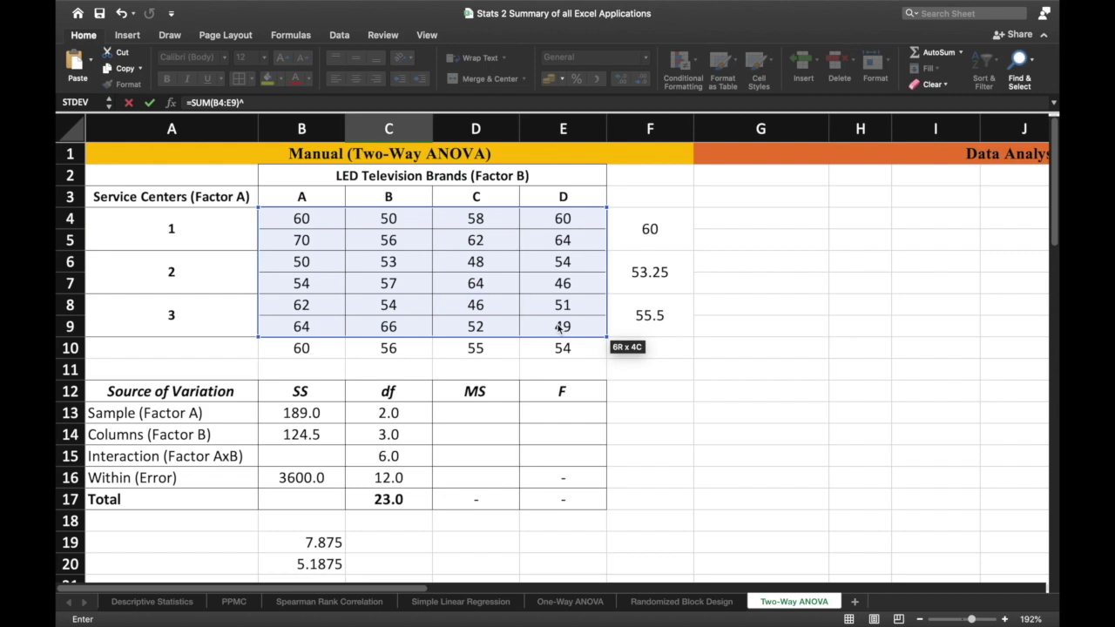
pyautogui.press('Return')
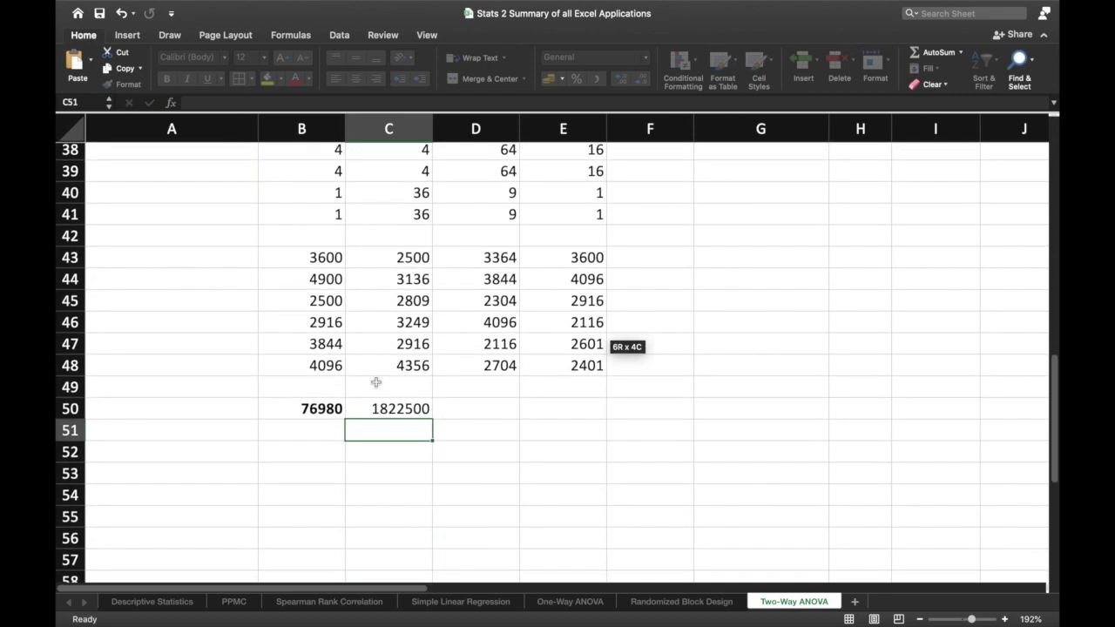
# Step: Check the formulas in C50, B50 and B46 and the observation range that C50 refers to
pyautogui.doubleClick(396, 416)
pyautogui.press('Return')
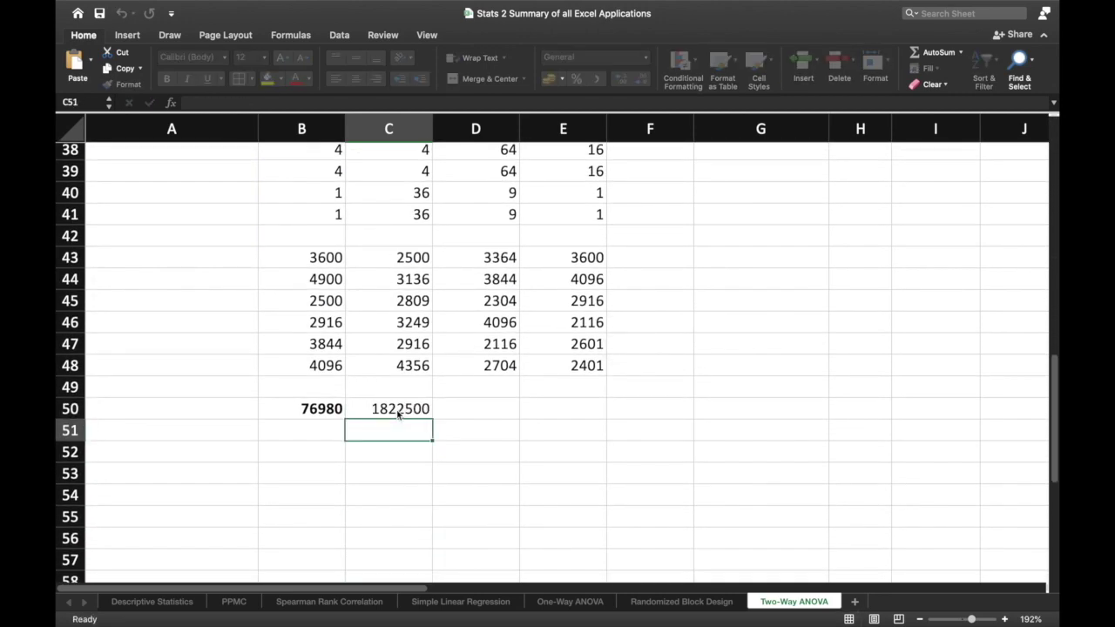
pyautogui.doubleClick(332, 407)
pyautogui.press('Return')
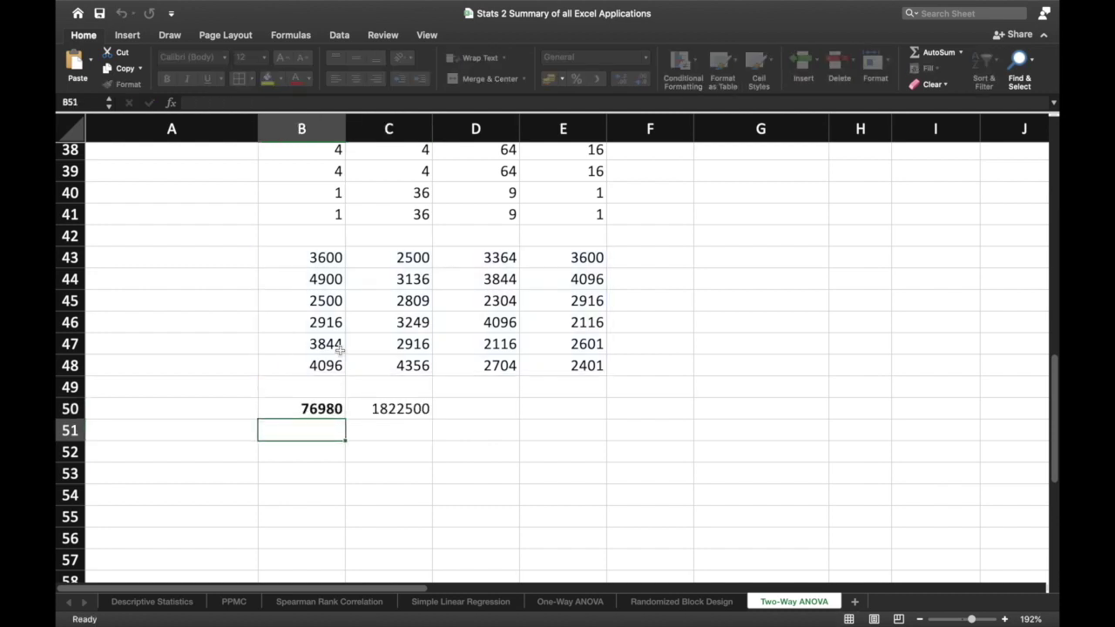
pyautogui.click(332, 318)
pyautogui.doubleClick(331, 318)
pyautogui.press('Return')
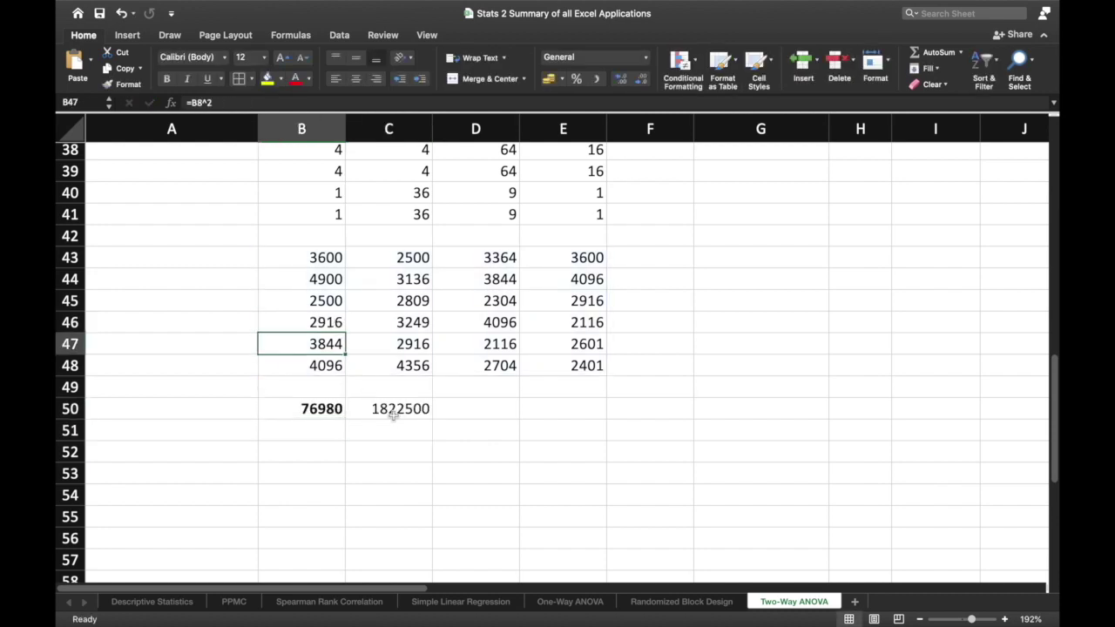
pyautogui.click(403, 415)
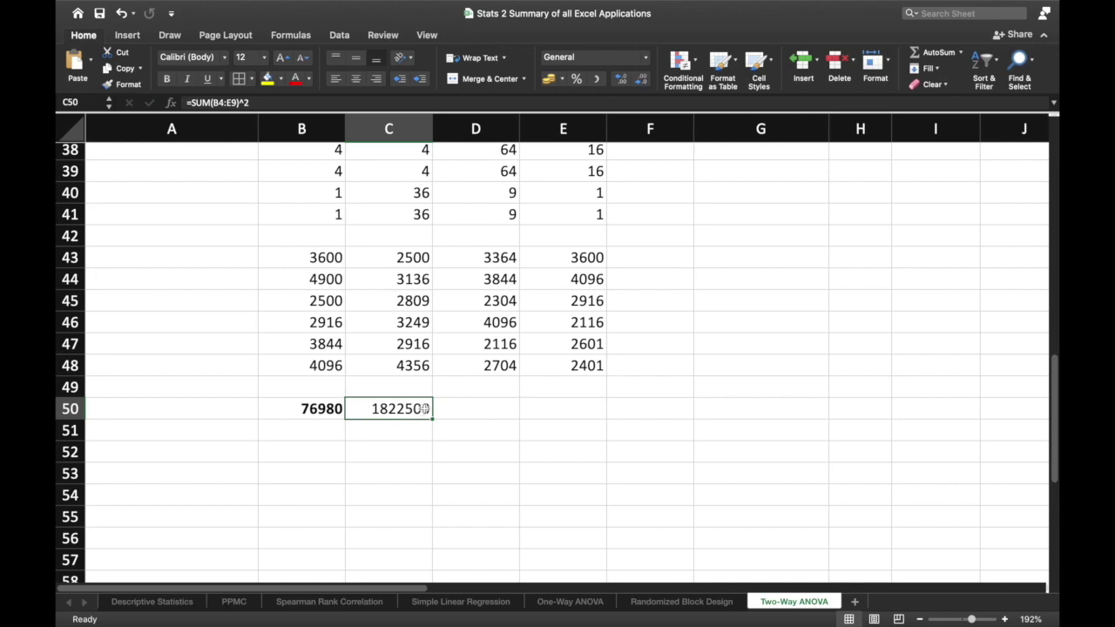
pyautogui.doubleClick(405, 412)
pyautogui.scroll(10, 552, 363)
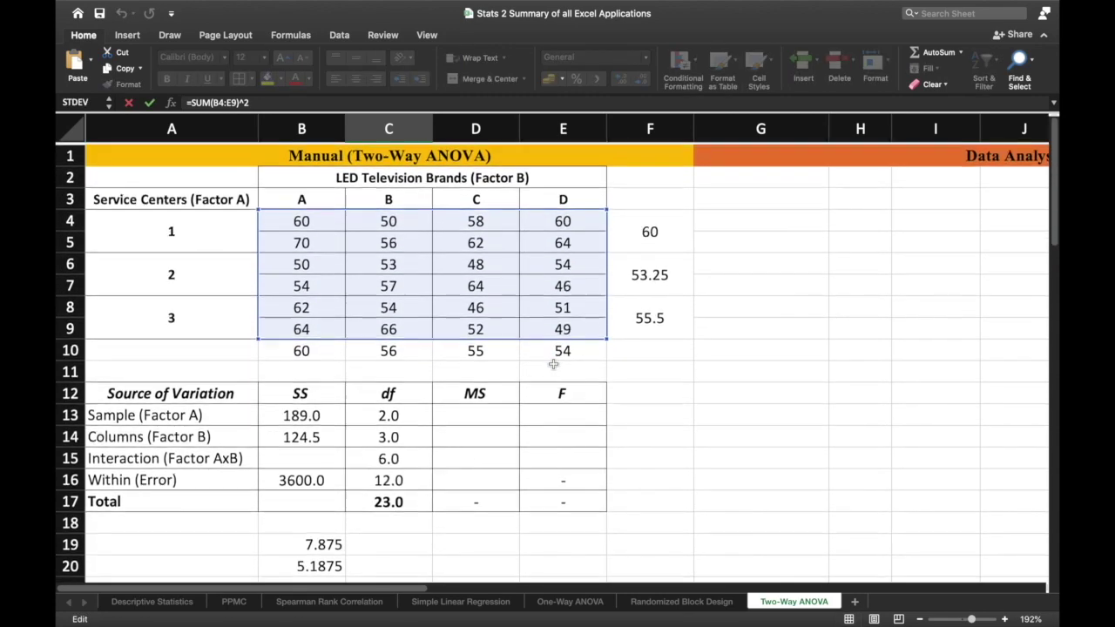
pyautogui.press('Return')
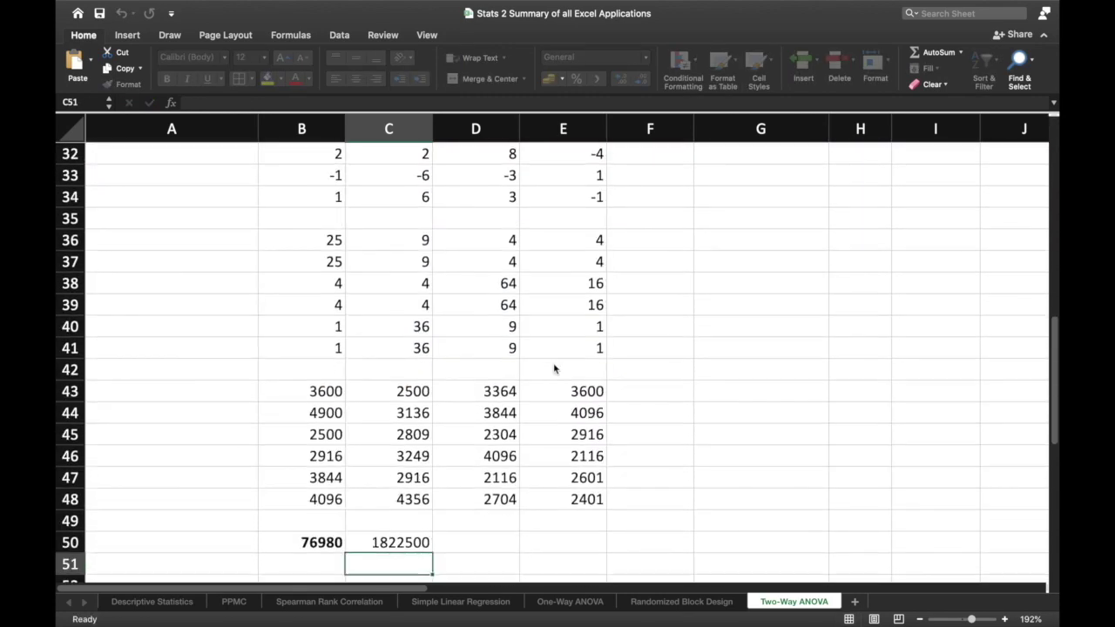
# Step: Count all the original observations in D50 with =COUNT(B4:E9)
pyautogui.click(479, 426)
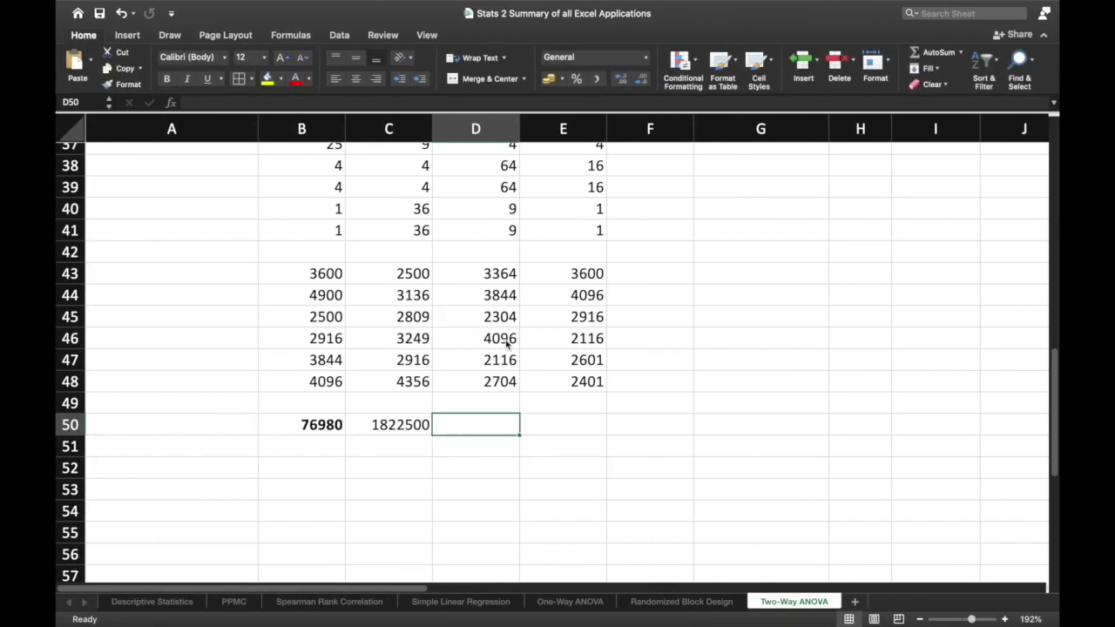
pyautogui.write('=count')
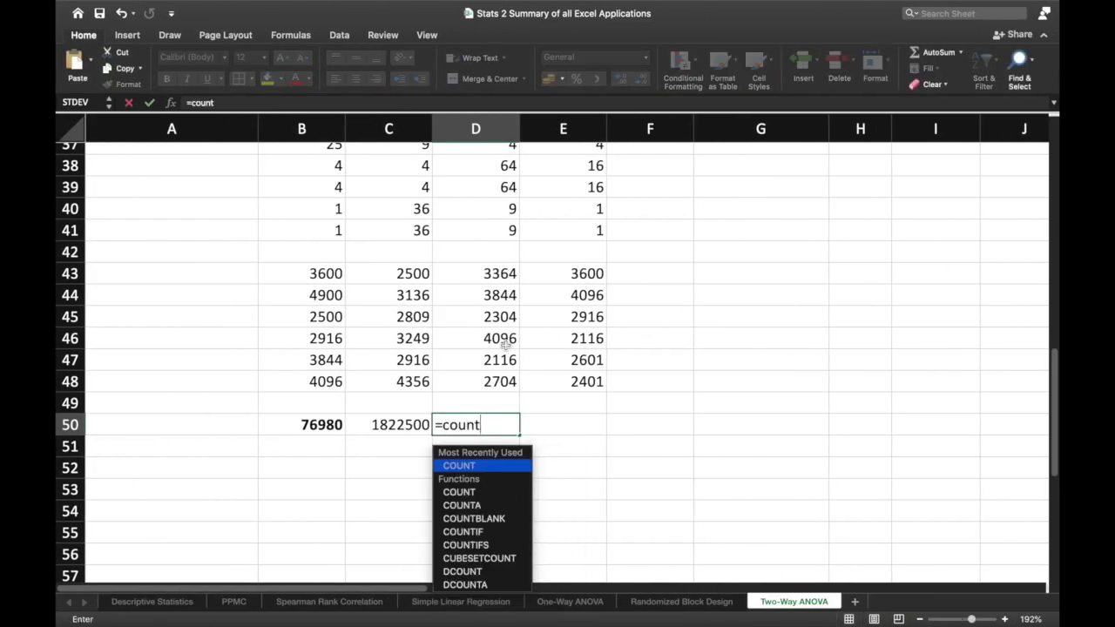
pyautogui.click(492, 466)
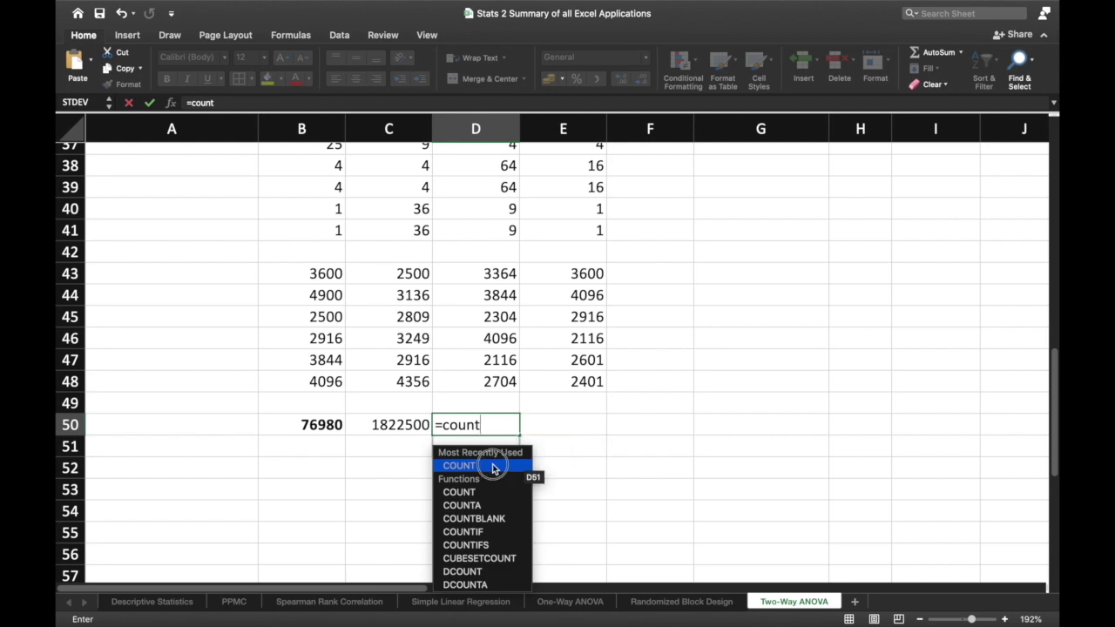
pyautogui.scroll(10, 687, 343)
pyautogui.moveTo(285, 225); pyautogui.dragTo(563, 323)
pyautogui.press('Return')
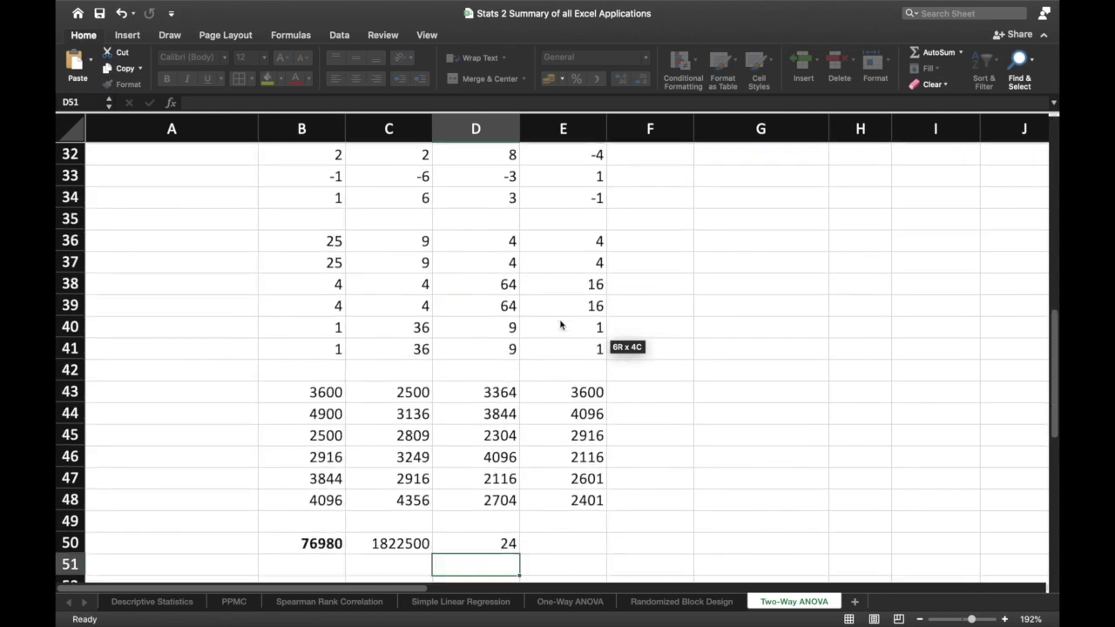
pyautogui.scroll(-4, 510, 460)
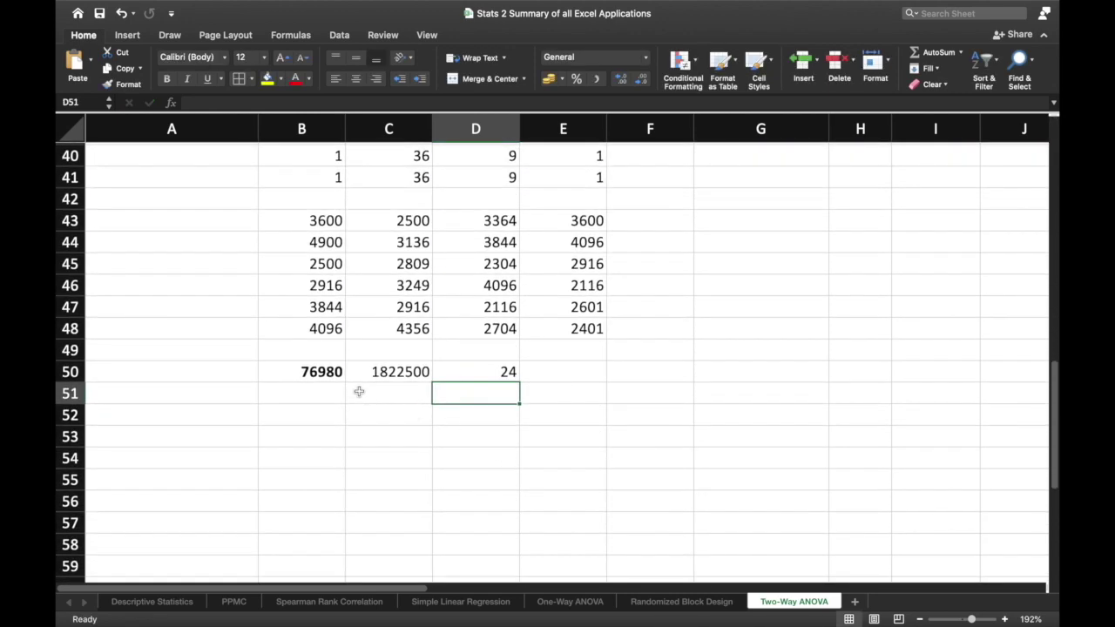
# Step: Calculate the total sum of squares in E50 with =B50-(C50/D50)
pyautogui.click(324, 372)
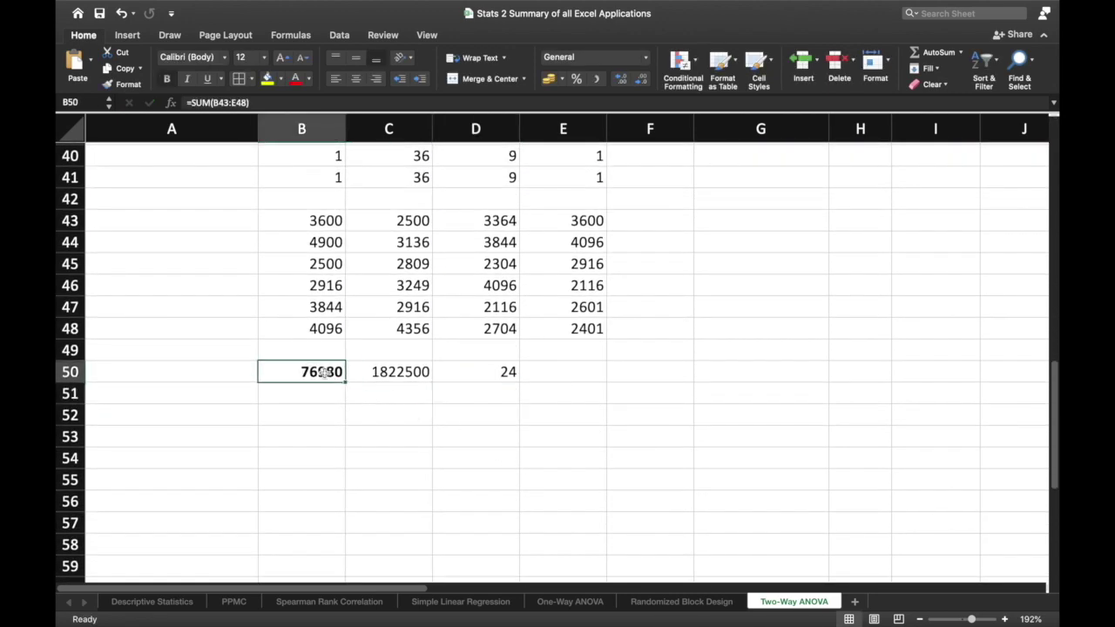
pyautogui.click(391, 371)
pyautogui.click(477, 372)
pyautogui.click(584, 370)
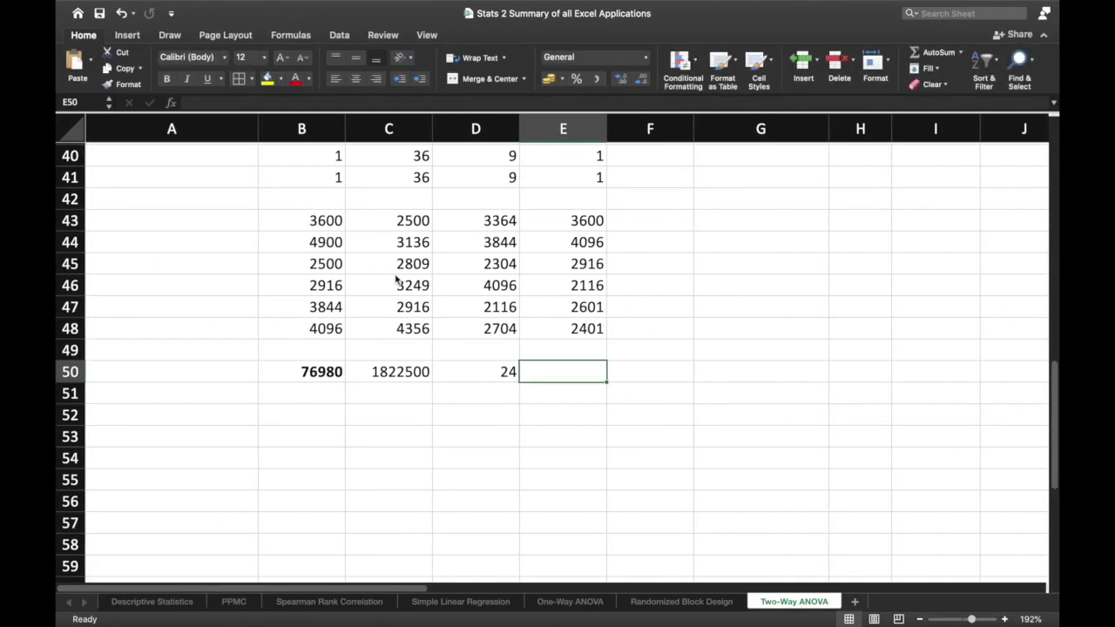
pyautogui.write('=')
pyautogui.click(318, 372)
pyautogui.write('-(')
pyautogui.click(396, 372)
pyautogui.write('/')
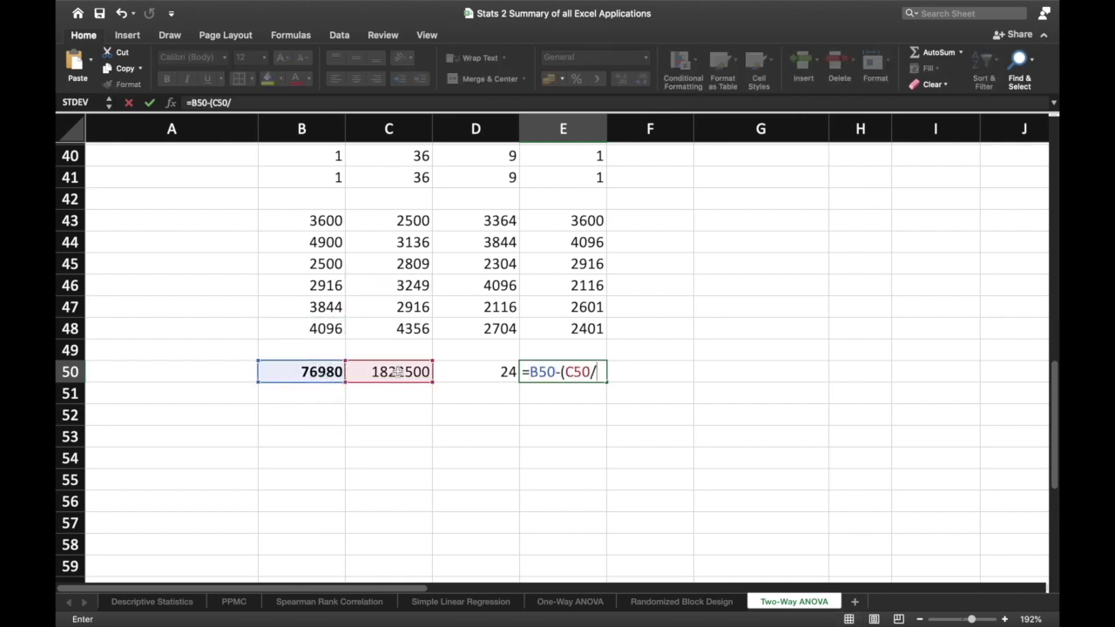
pyautogui.click(484, 370)
pyautogui.write(')')
pyautogui.press('Return')
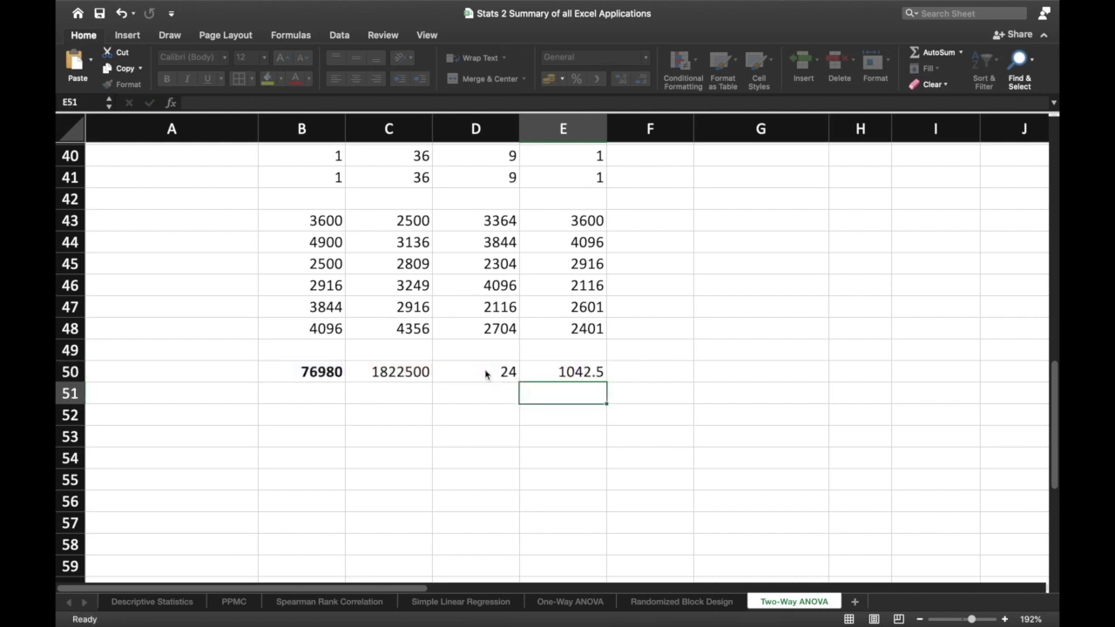
pyautogui.click(580, 372)
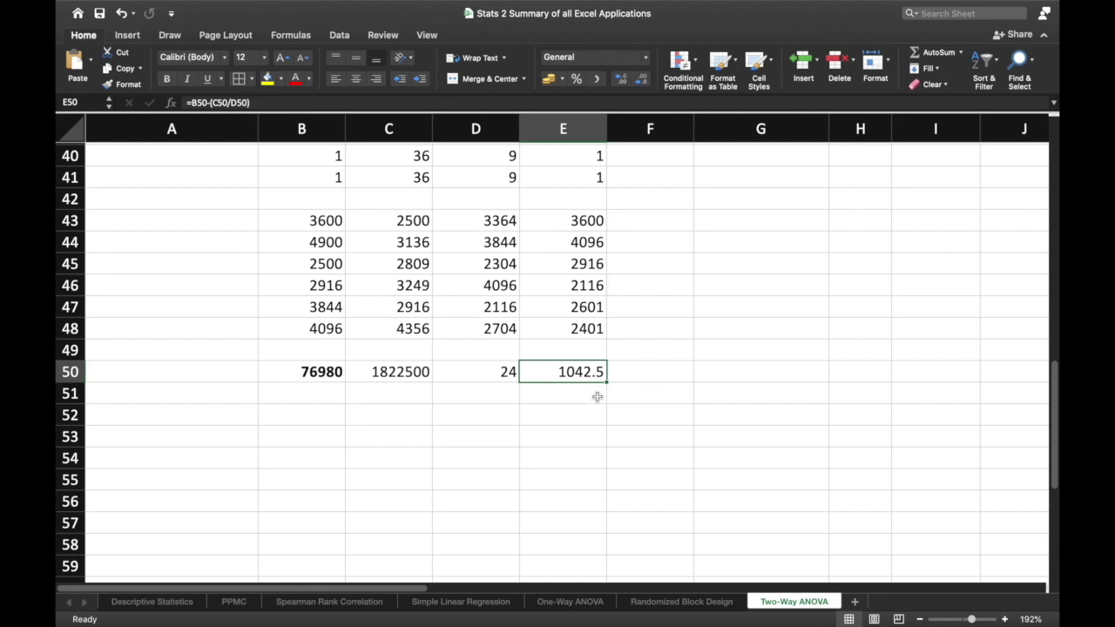
# Step: Fill the Total row's SS cell B17 in the ANOVA table with a reference to E50
pyautogui.scroll(15, 597, 397)
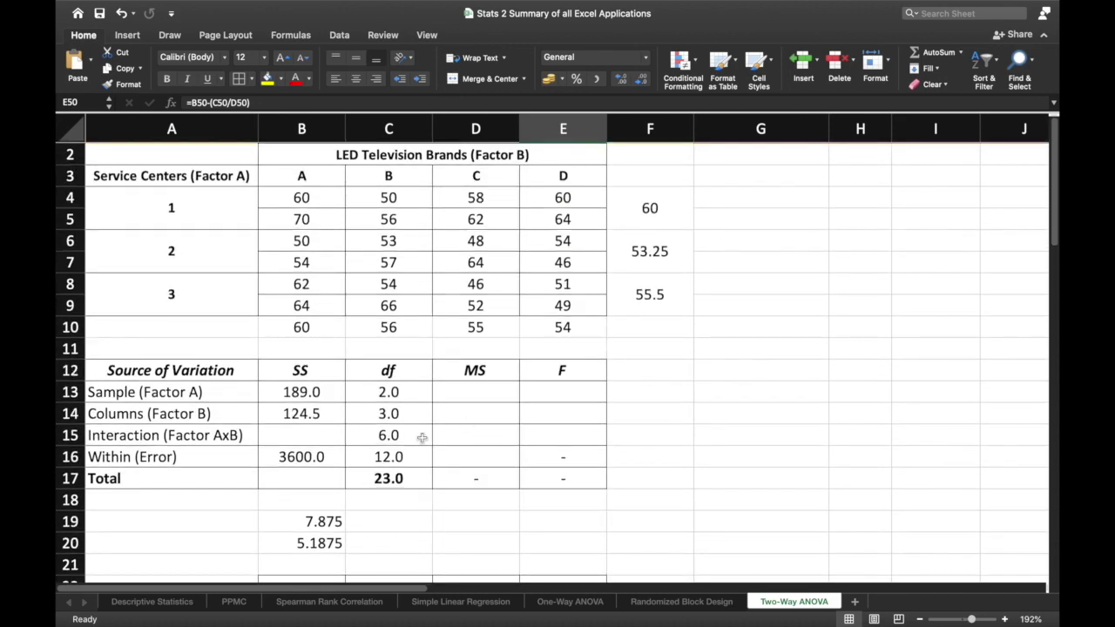
pyautogui.click(329, 478)
pyautogui.write('=')
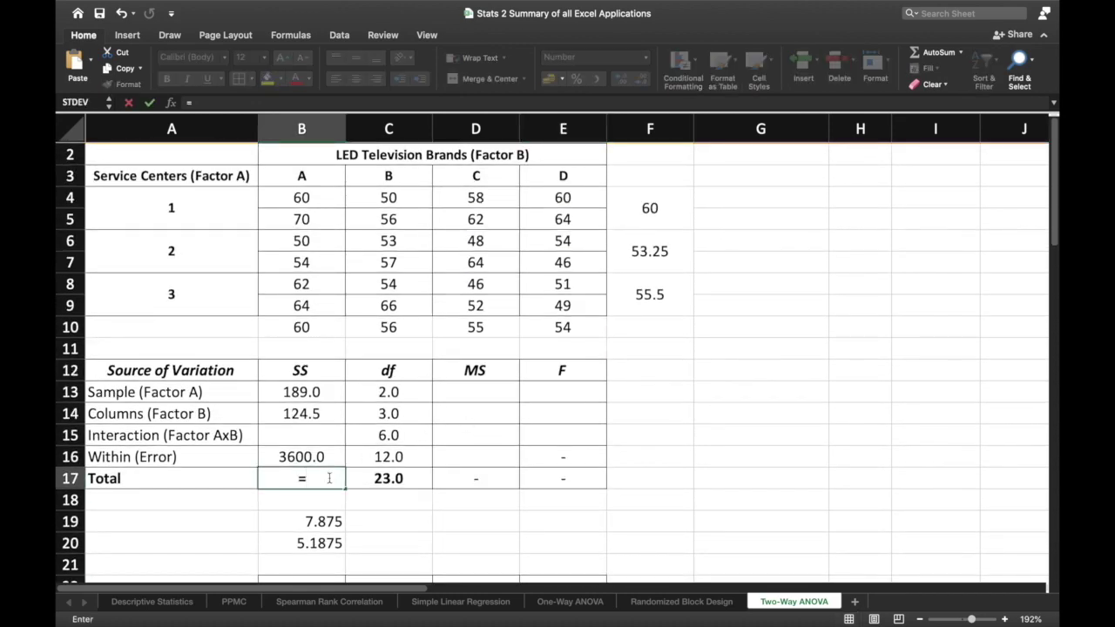
pyautogui.scroll(-10, 640, 517)
pyautogui.click(580, 533)
pyautogui.press('Return')
pyautogui.scroll(10, 734, 378)
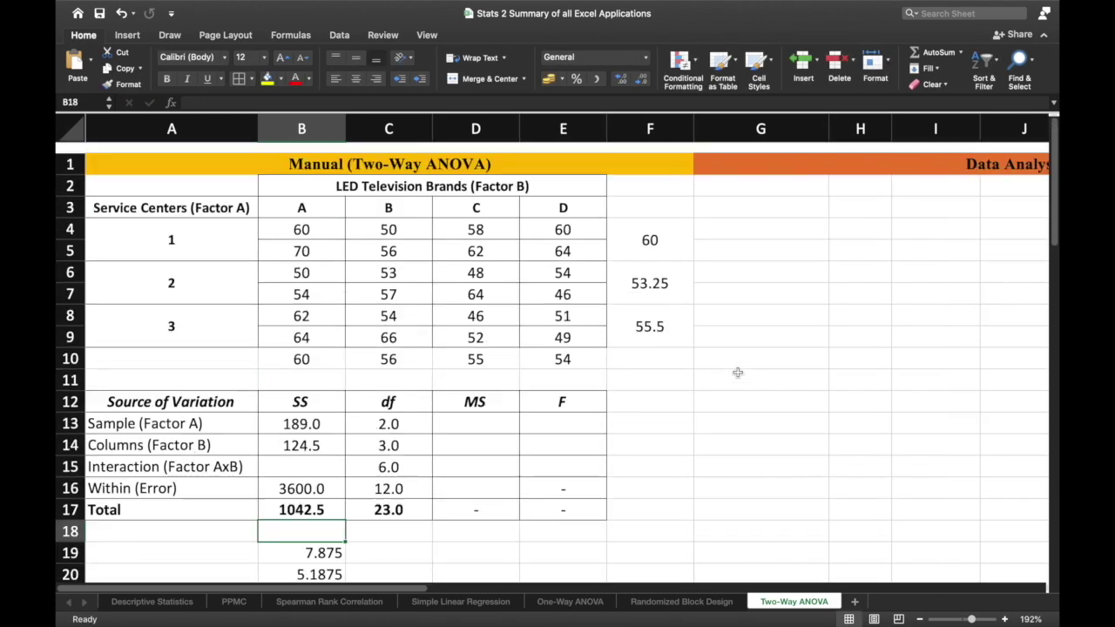
pyautogui.scroll(3, 737, 373)
pyautogui.scroll(4, 736, 372)
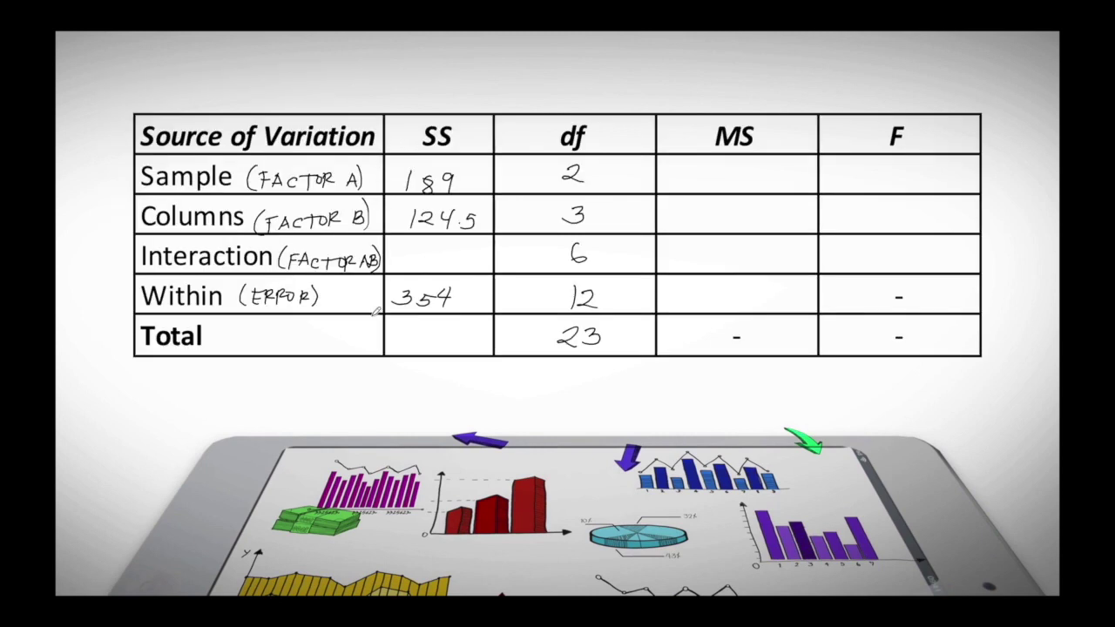
pyautogui.moveTo(396, 326); pyautogui.dragTo(394, 349)
pyautogui.moveTo(402, 339); pyautogui.dragTo(477, 334)
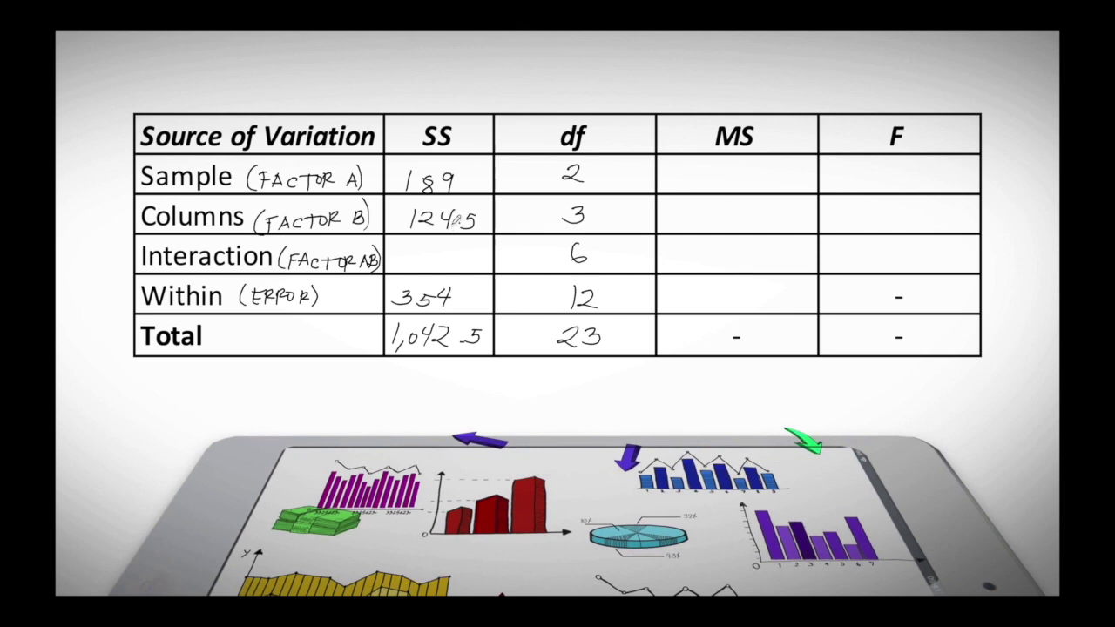
pyautogui.moveTo(481, 182)
pyautogui.mouseDown()
pyautogui.moveTo(495, 287)
pyautogui.moveTo(484, 300)
pyautogui.mouseUp()
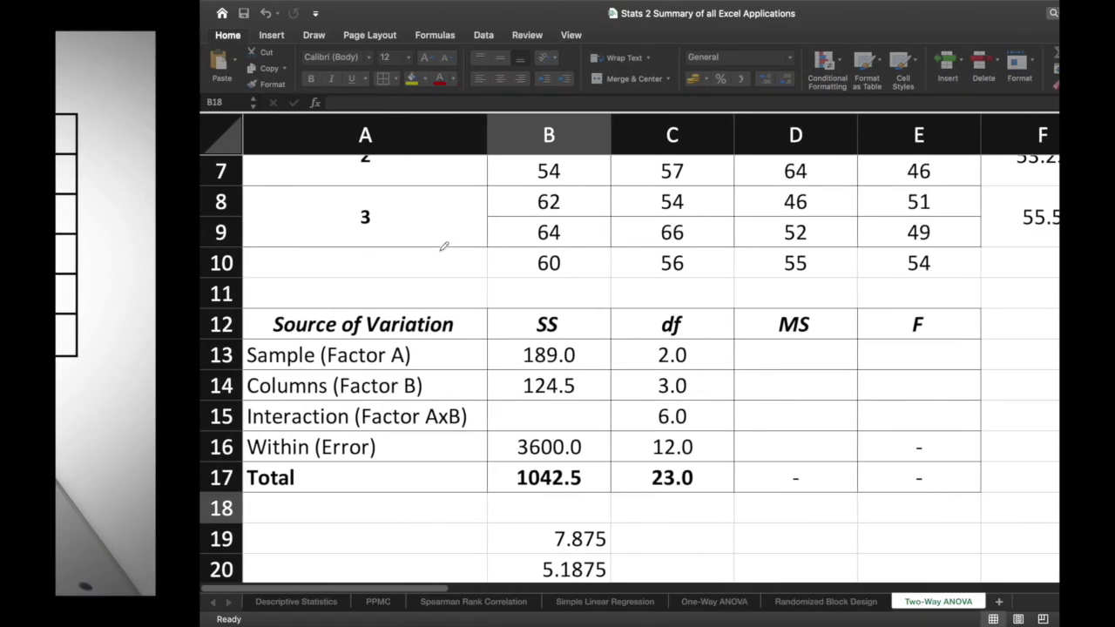
# Step: Calculate the Interaction (Factor AxB) sum of squares in B15 with =B17-(SUM(B13,B14,B16))
pyautogui.click(417, 412)
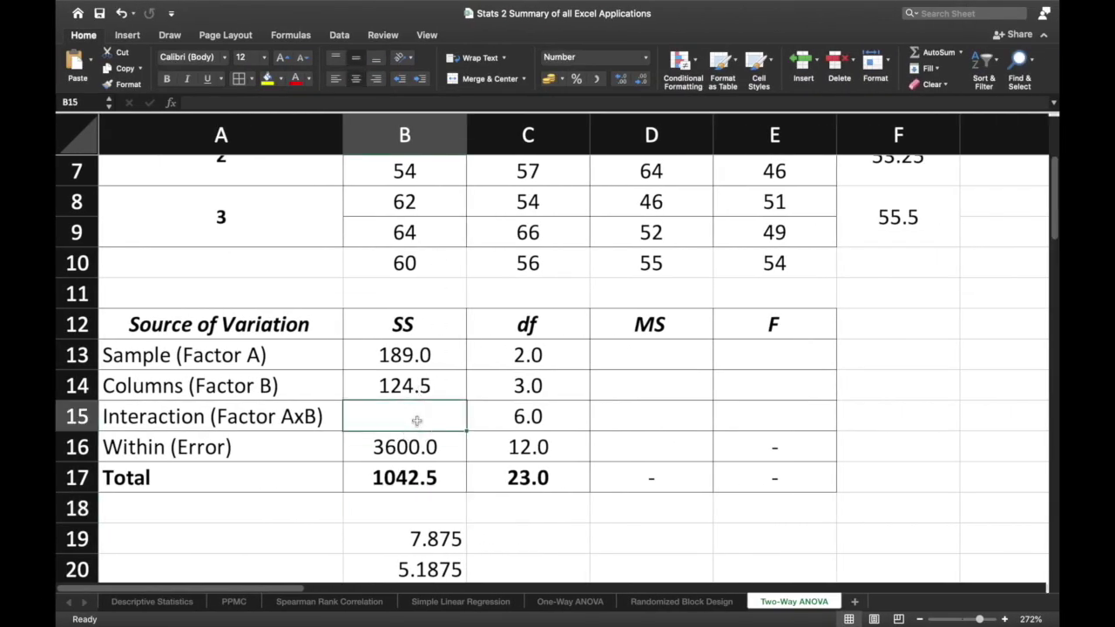
pyautogui.write('=')
pyautogui.click(417, 478)
pyautogui.write('-(sum')
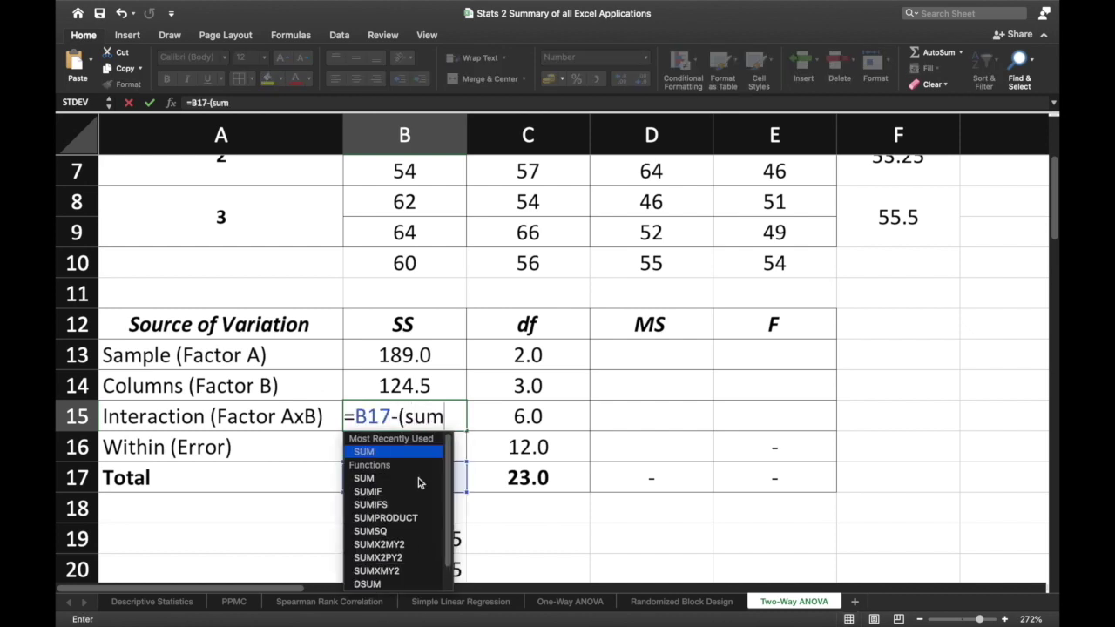
pyautogui.doubleClick(403, 453)
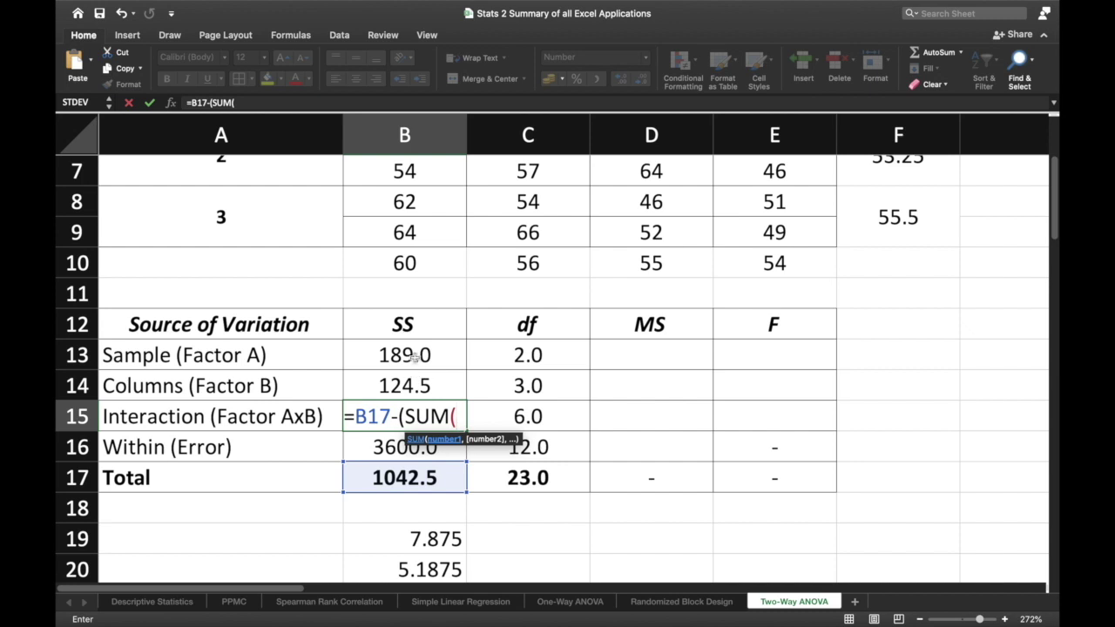
pyautogui.click(416, 354)
pyautogui.write(',')
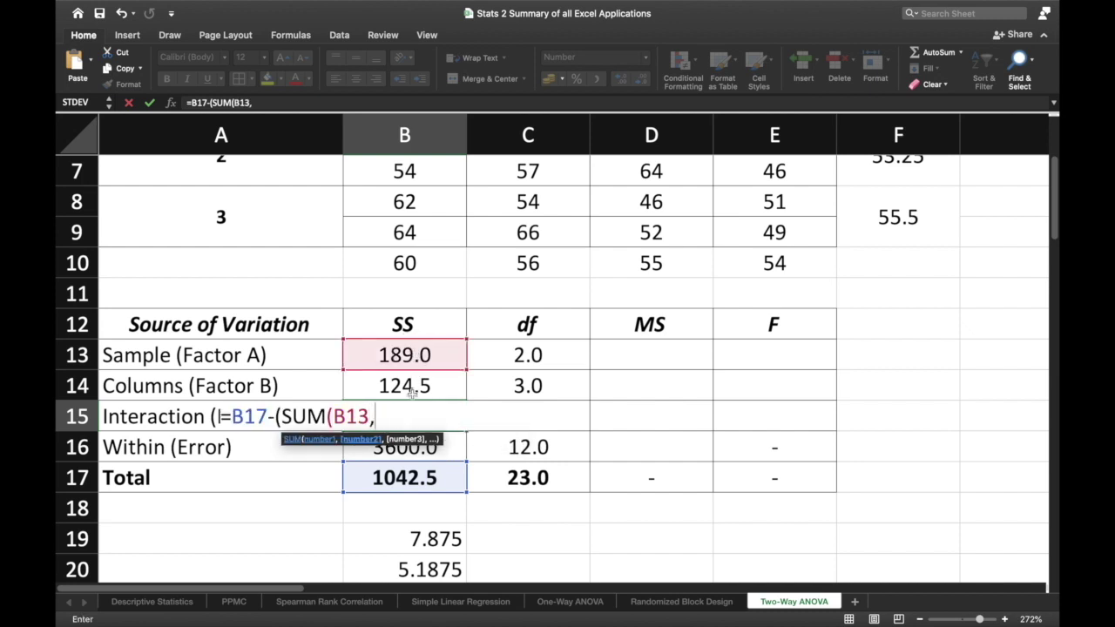
pyautogui.click(411, 386)
pyautogui.write(',')
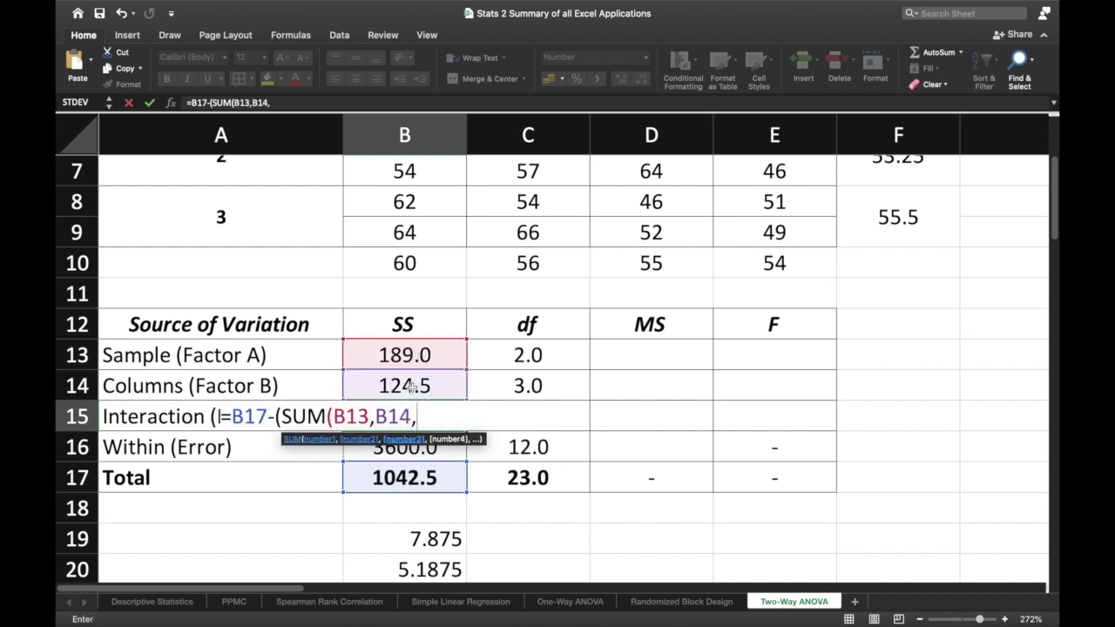
pyautogui.click(376, 449)
pyautogui.write(')')
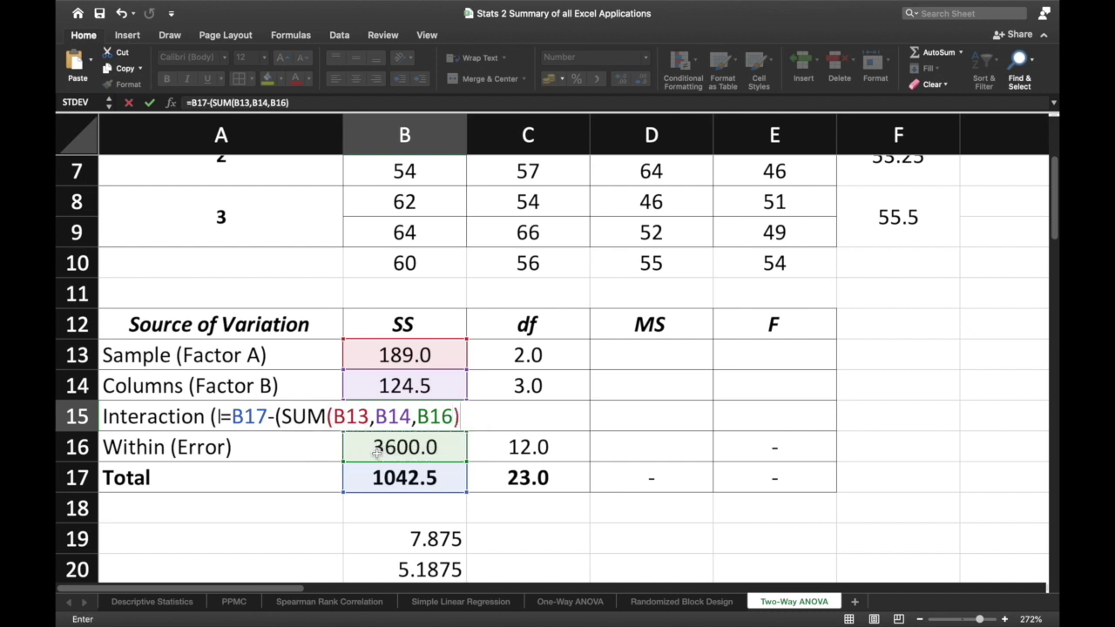
pyautogui.write(')')
pyautogui.press('Return')
# Step: Check the interaction formula in B15 and the source cell that the Within (Error) formula in B16 refers to
pyautogui.click(409, 417)
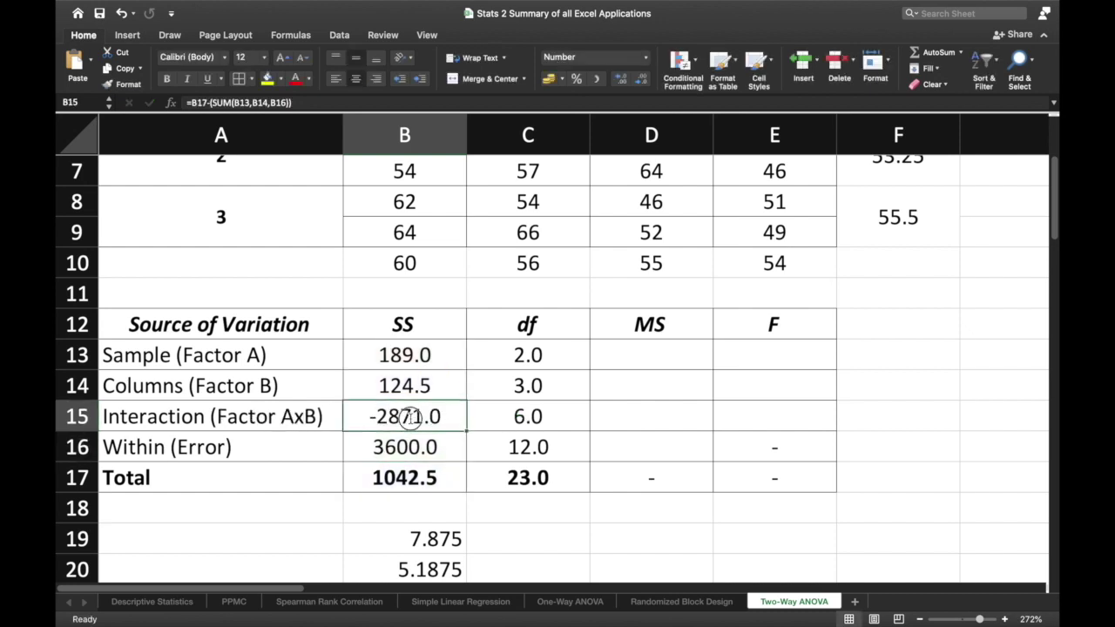
pyautogui.doubleClick(409, 418)
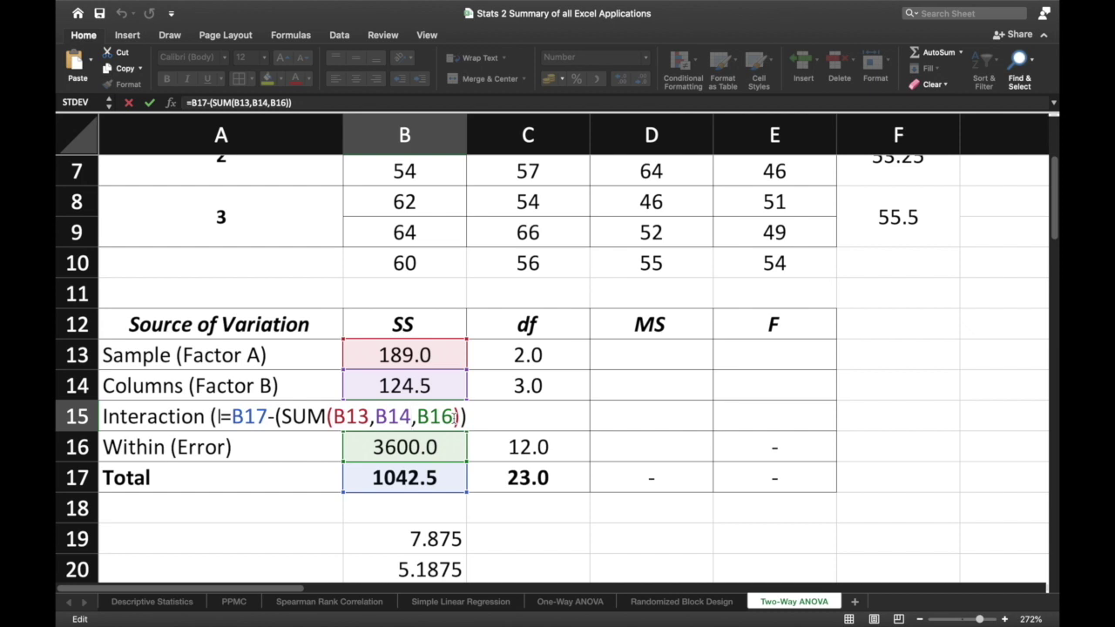
pyautogui.press('Return')
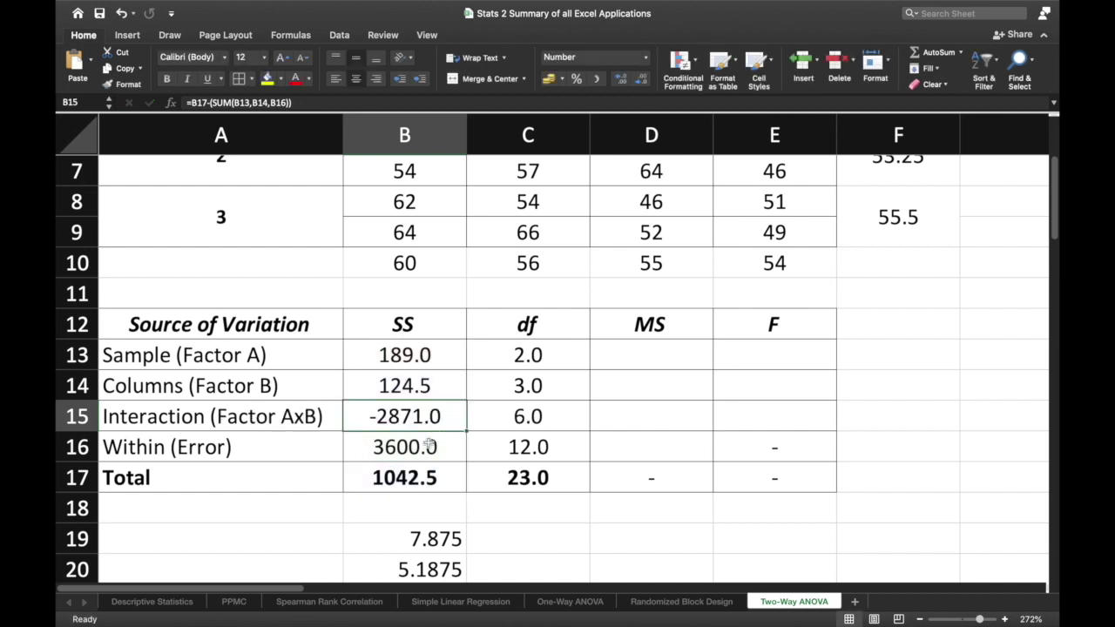
pyautogui.click(410, 451)
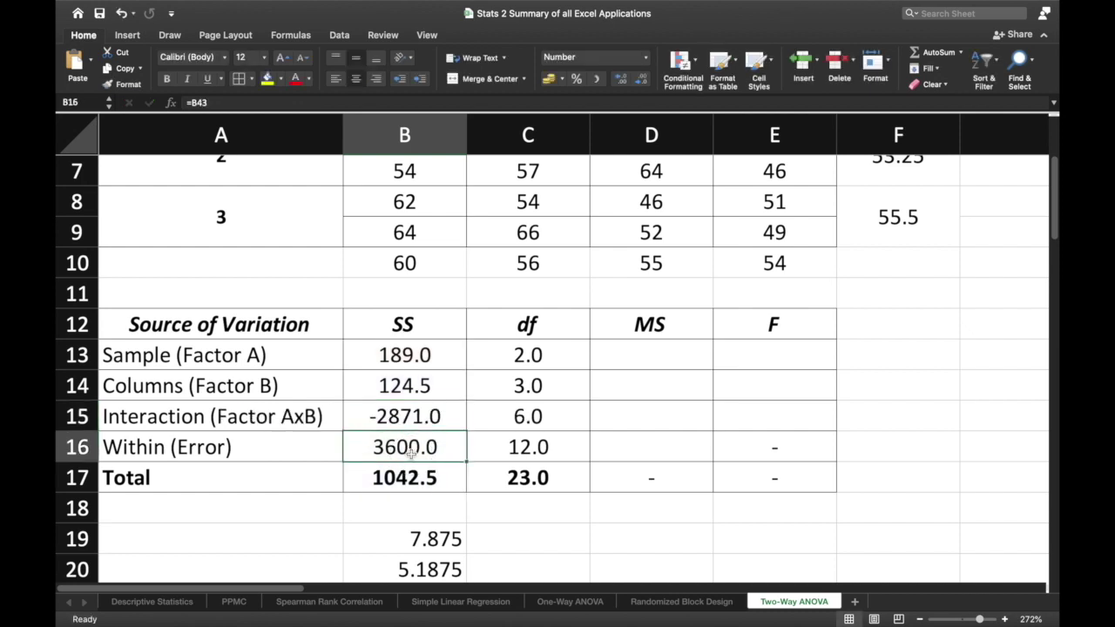
pyautogui.doubleClick(410, 451)
pyautogui.scroll(-15, 621, 454)
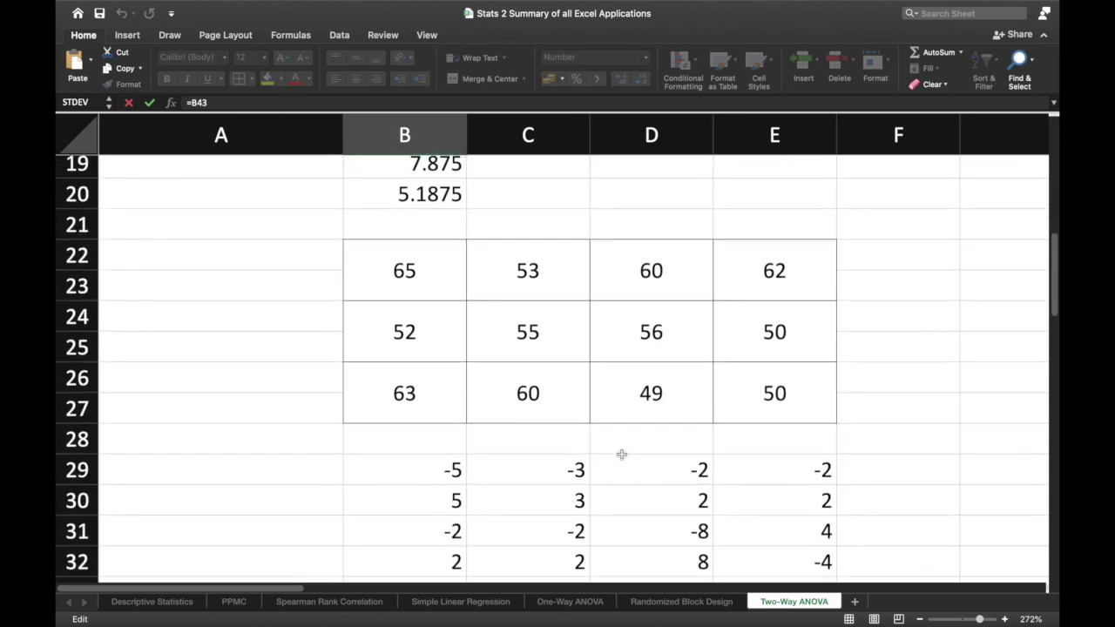
pyautogui.scroll(-3, 621, 453)
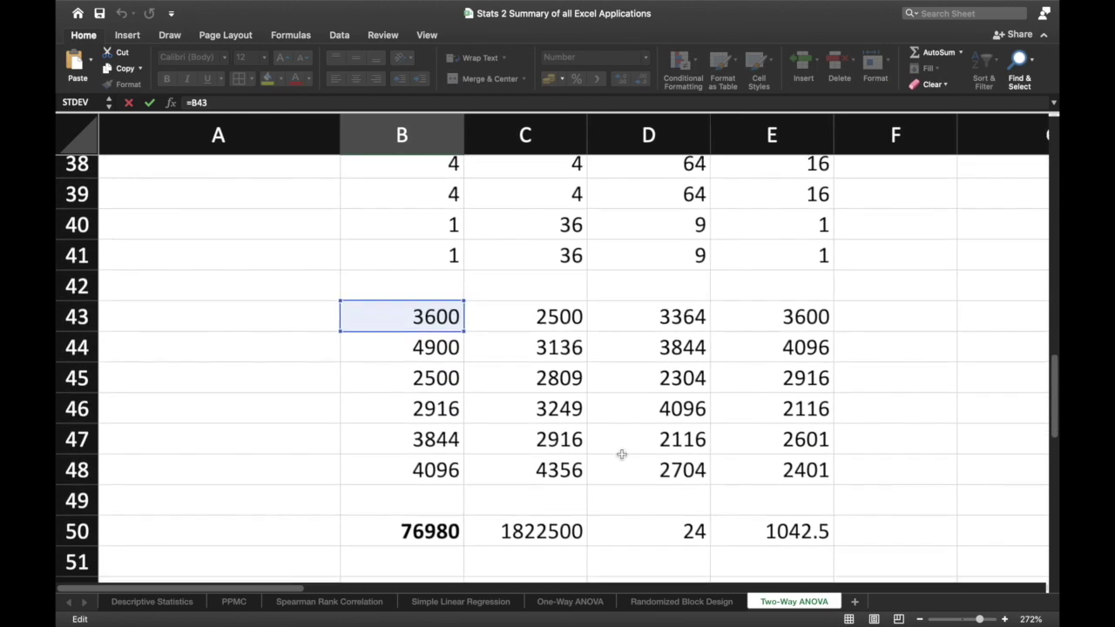
pyautogui.scroll(16, 621, 454)
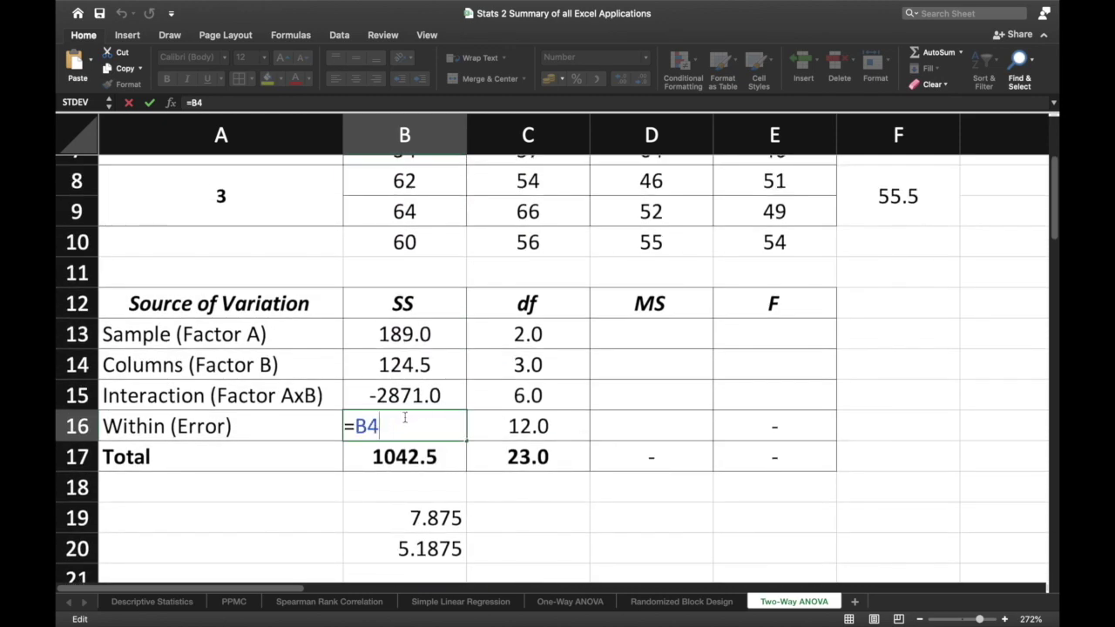
# Step: Replace the Within (Error) sum of squares reference in B16 with the value 354
pyautogui.scroll(-12, 642, 401)
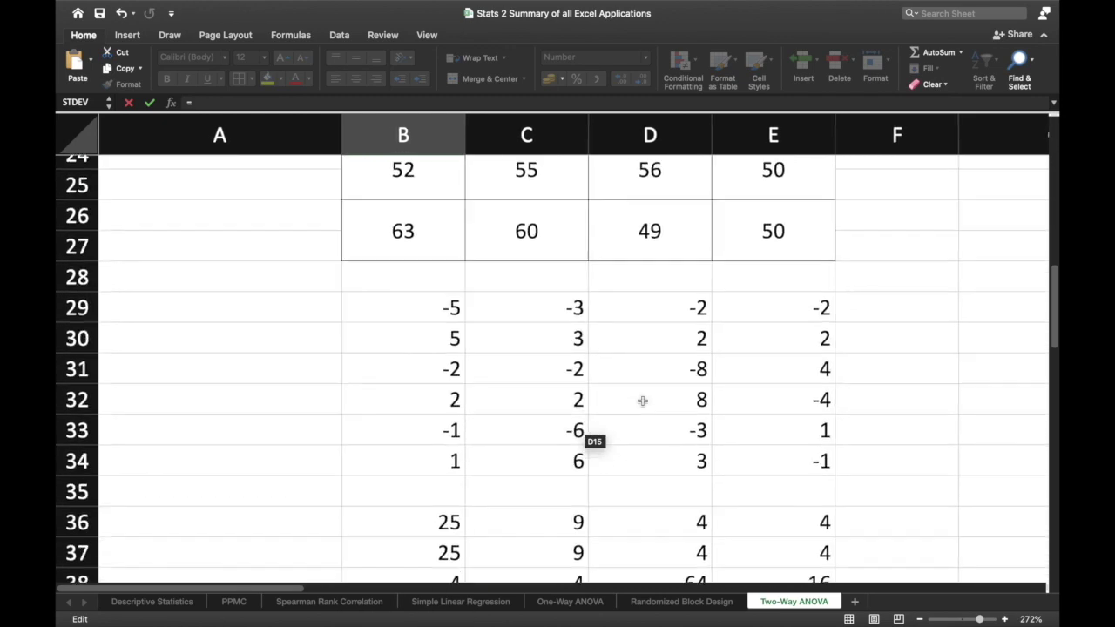
pyautogui.scroll(-1, 641, 400)
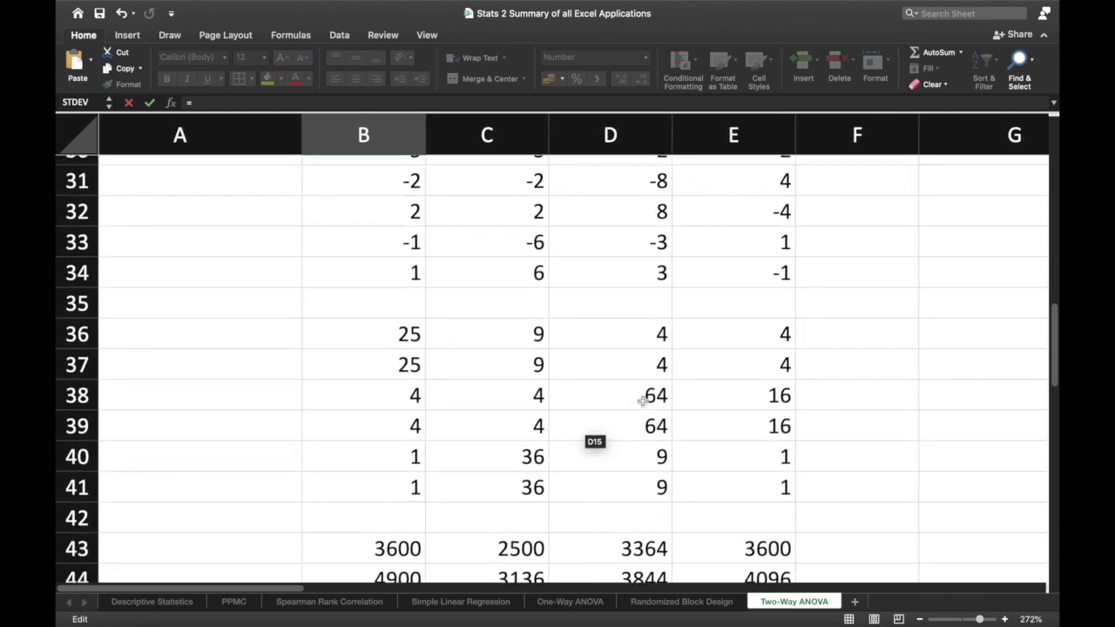
pyautogui.scroll(-12, 641, 400)
pyautogui.scroll(20, 642, 401)
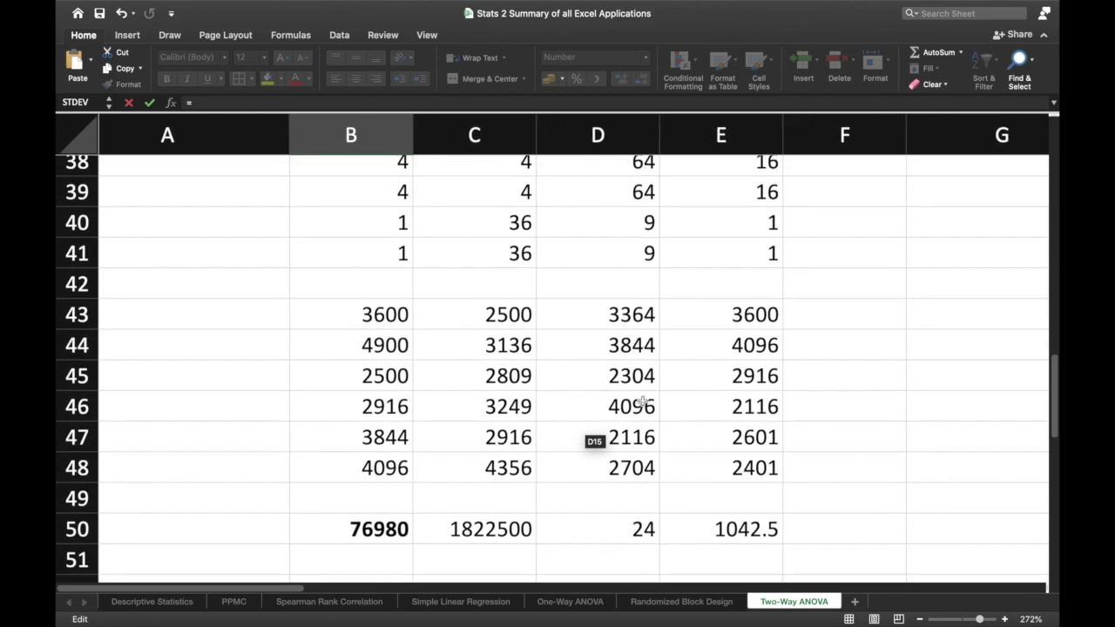
pyautogui.scroll(12, 641, 401)
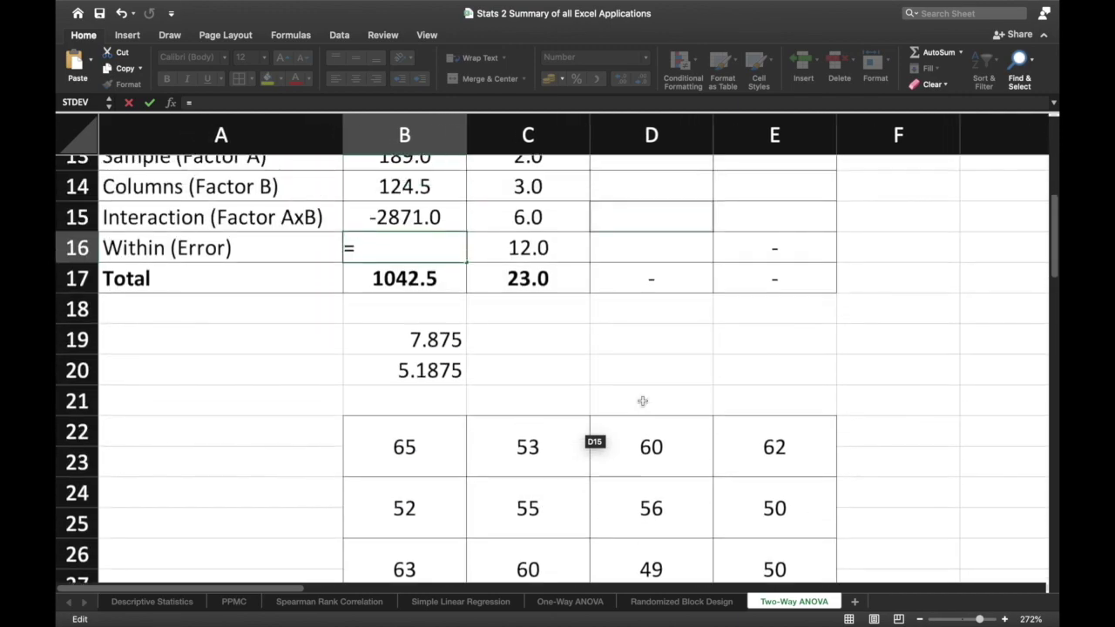
pyautogui.scroll(-20, 641, 401)
pyautogui.scroll(-15, 641, 401)
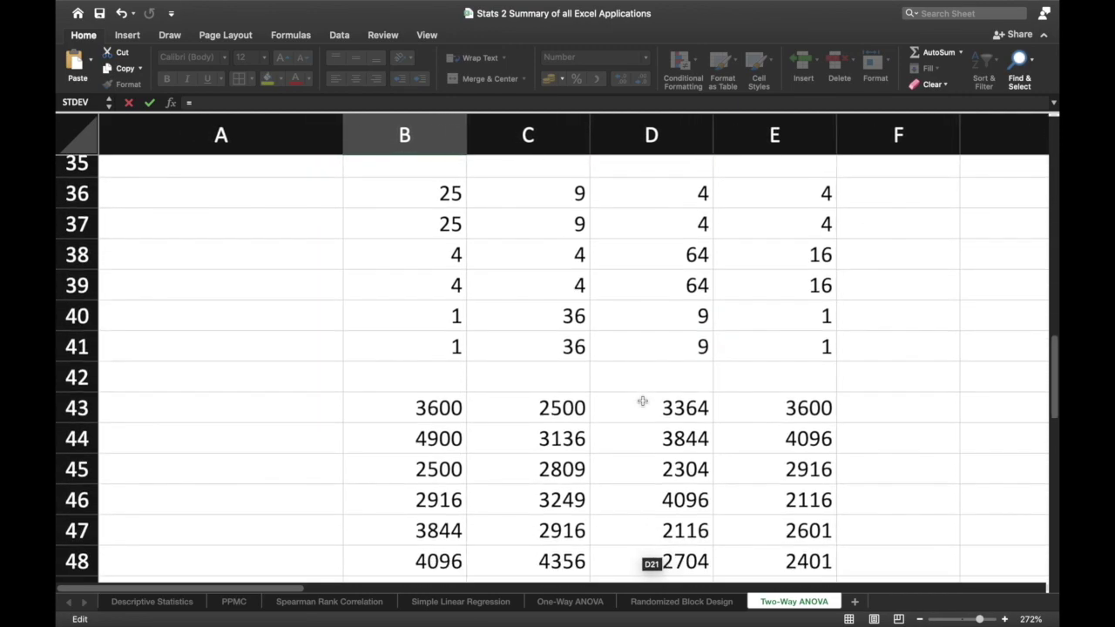
pyautogui.scroll(20, 642, 400)
pyautogui.scroll(5, 642, 401)
pyautogui.scroll(-3, 642, 401)
pyautogui.press('BackSpace')
pyautogui.write('354')
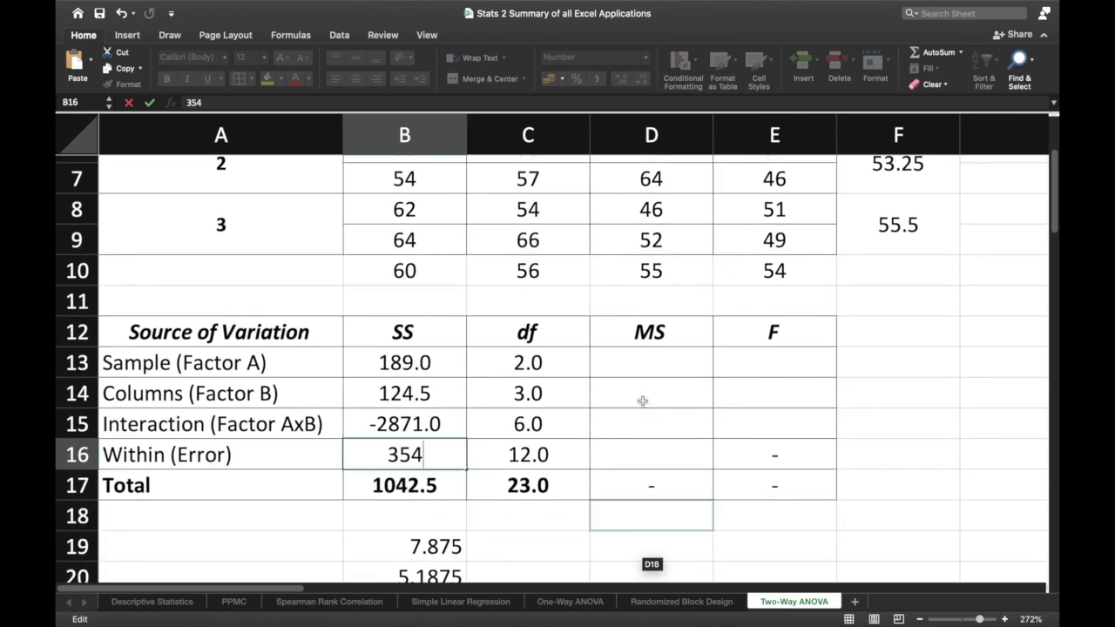
pyautogui.press('Return')
# Step: Check the interaction formula in B15 and the Within (Error) entry in B16 again
pyautogui.doubleClick(435, 423)
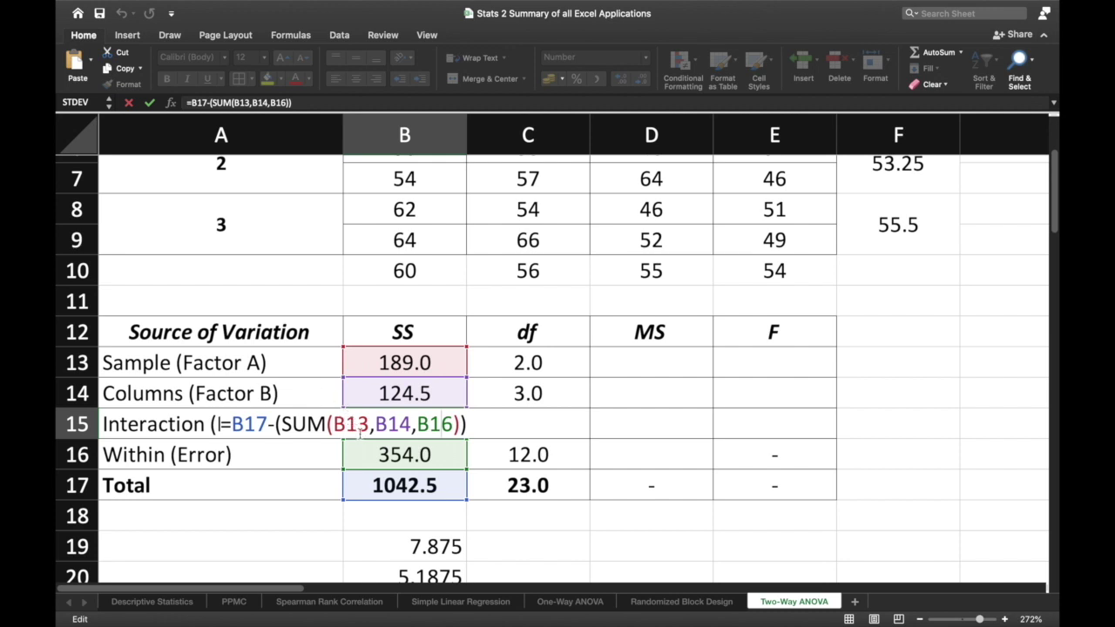
pyautogui.press('Return')
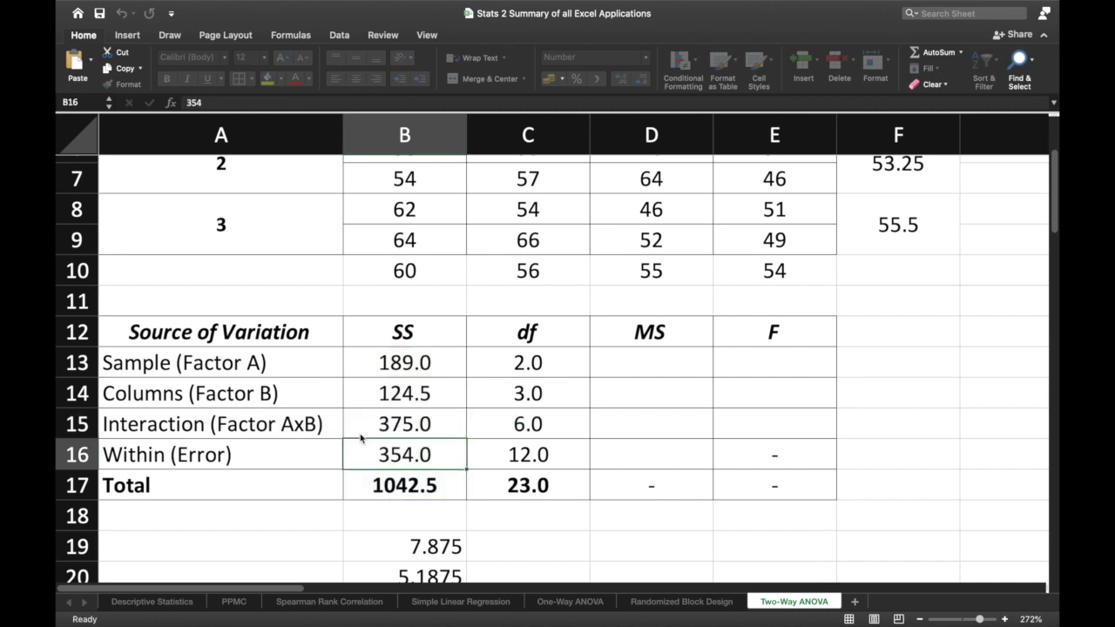
pyautogui.click(418, 423)
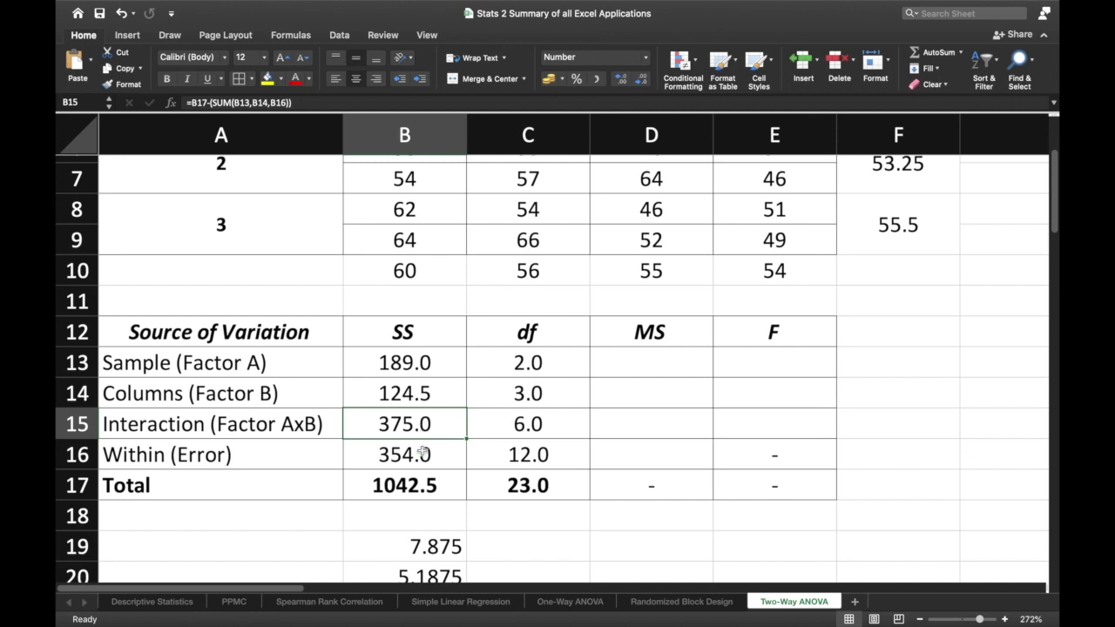
pyautogui.click(423, 453)
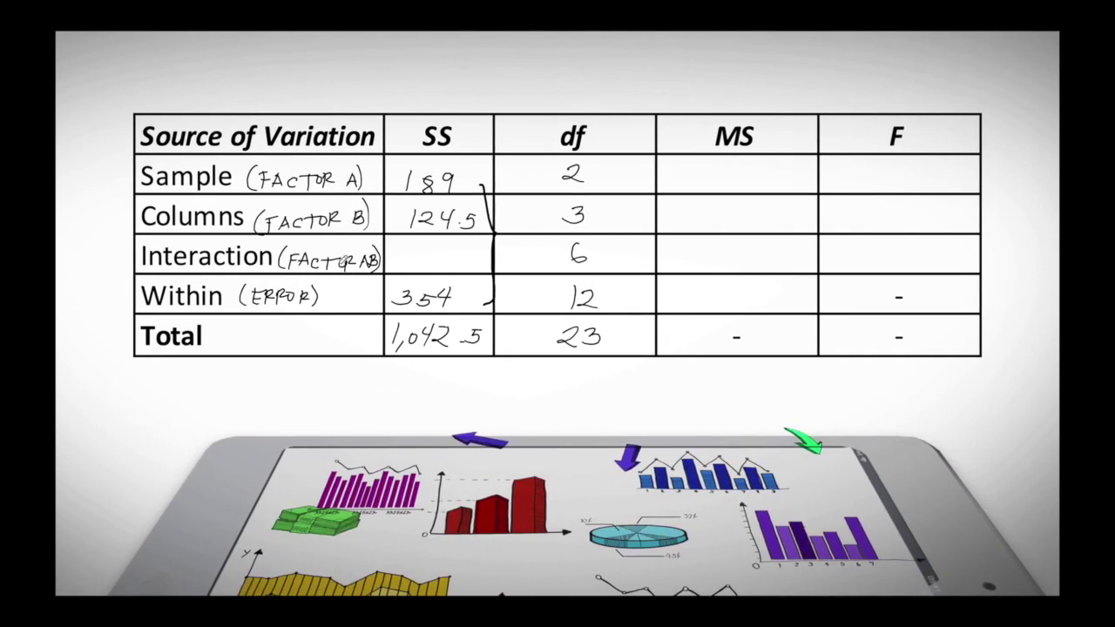
pyautogui.moveTo(403, 246)
pyautogui.mouseDown()
pyautogui.moveTo(427, 261)
pyautogui.moveTo(436, 249)
pyautogui.moveTo(450, 255)
pyautogui.mouseUp()
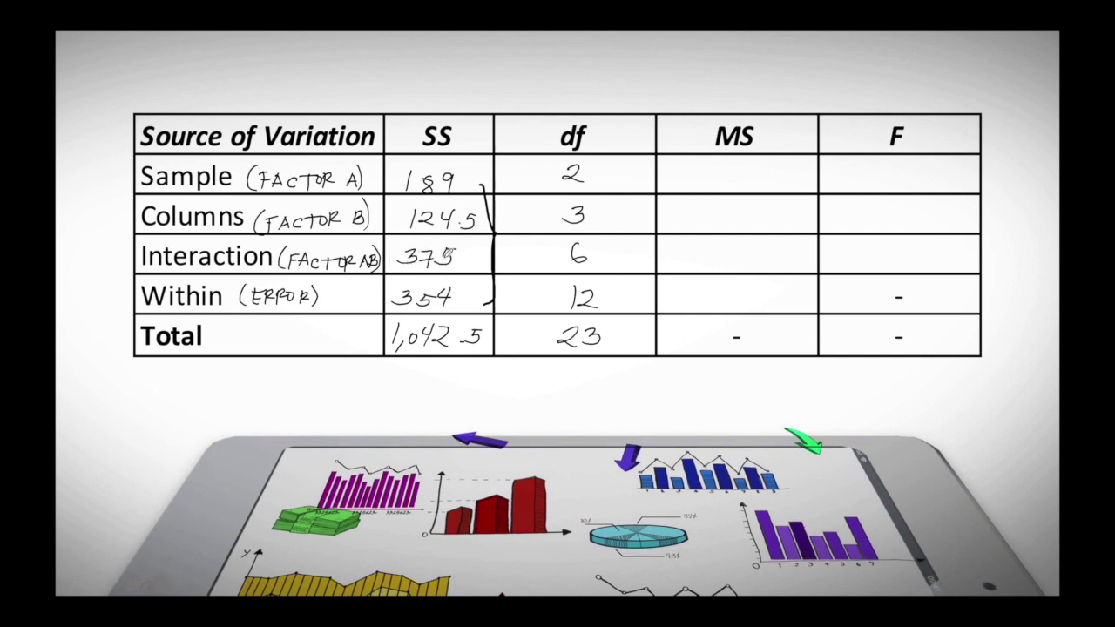